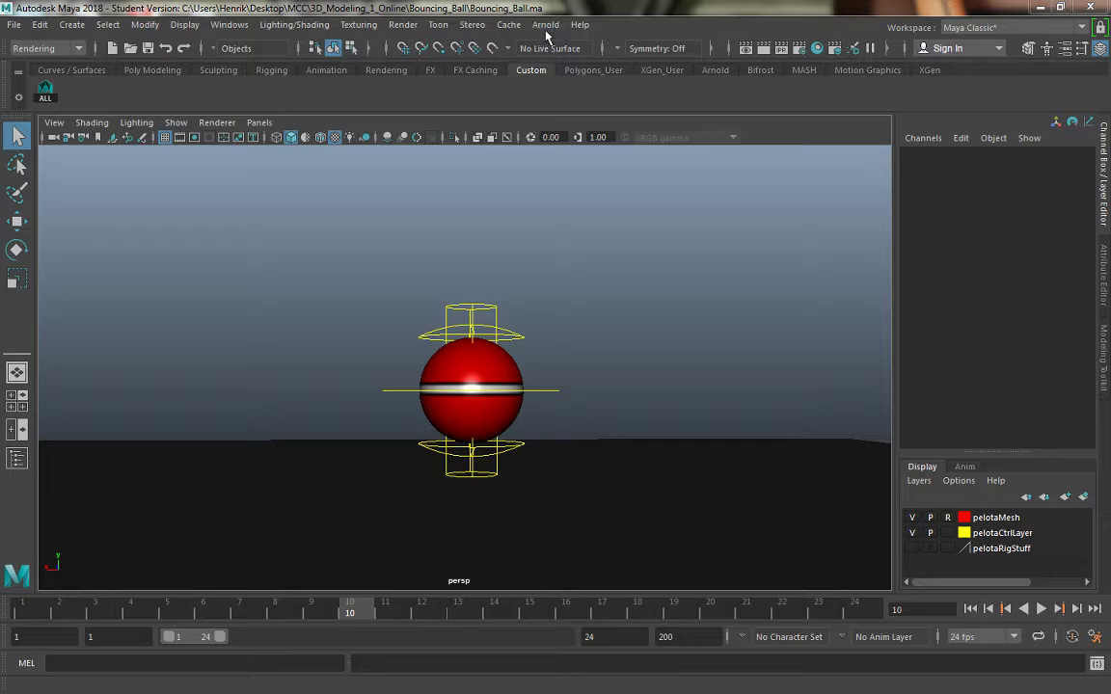
Add an Arnold Physical Sky light to the bouncing ball scene
{"action": "left_click", "coordinate": [541, 29]}
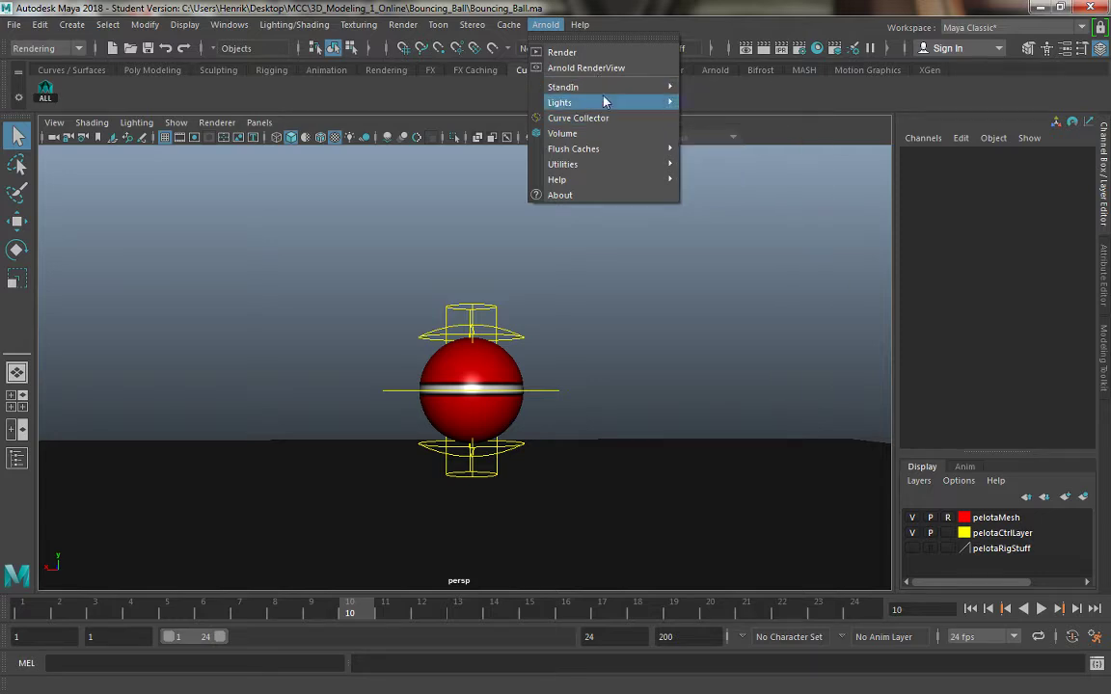
{"action": "mouse_move", "coordinate": [611, 104]}
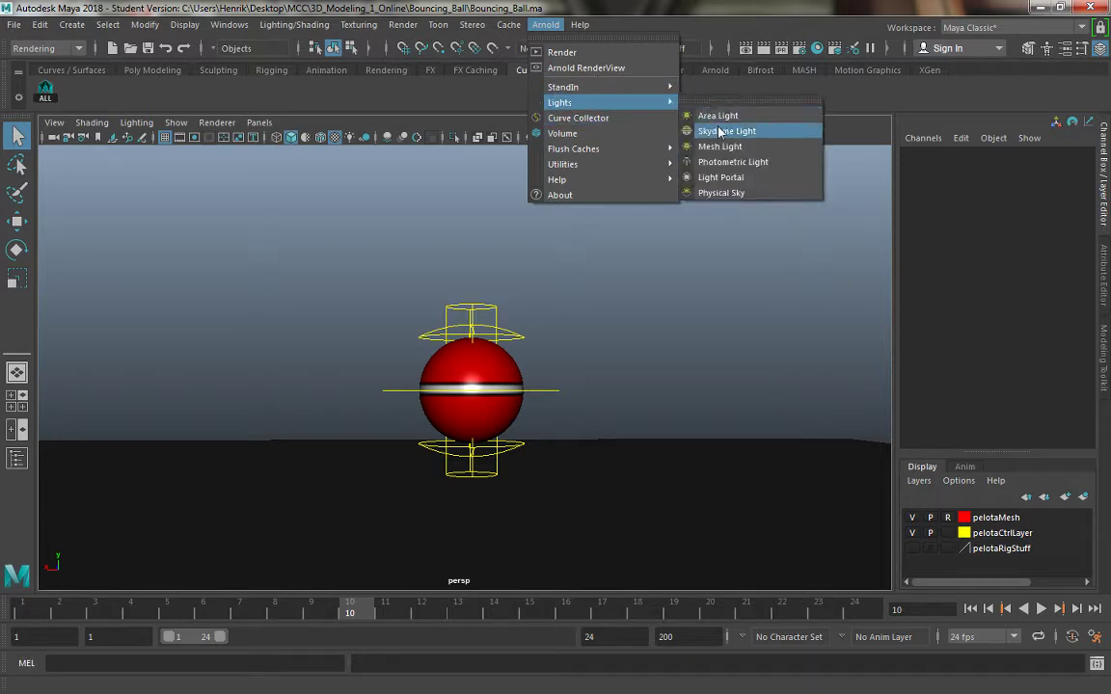
{"action": "left_click", "coordinate": [723, 194]}
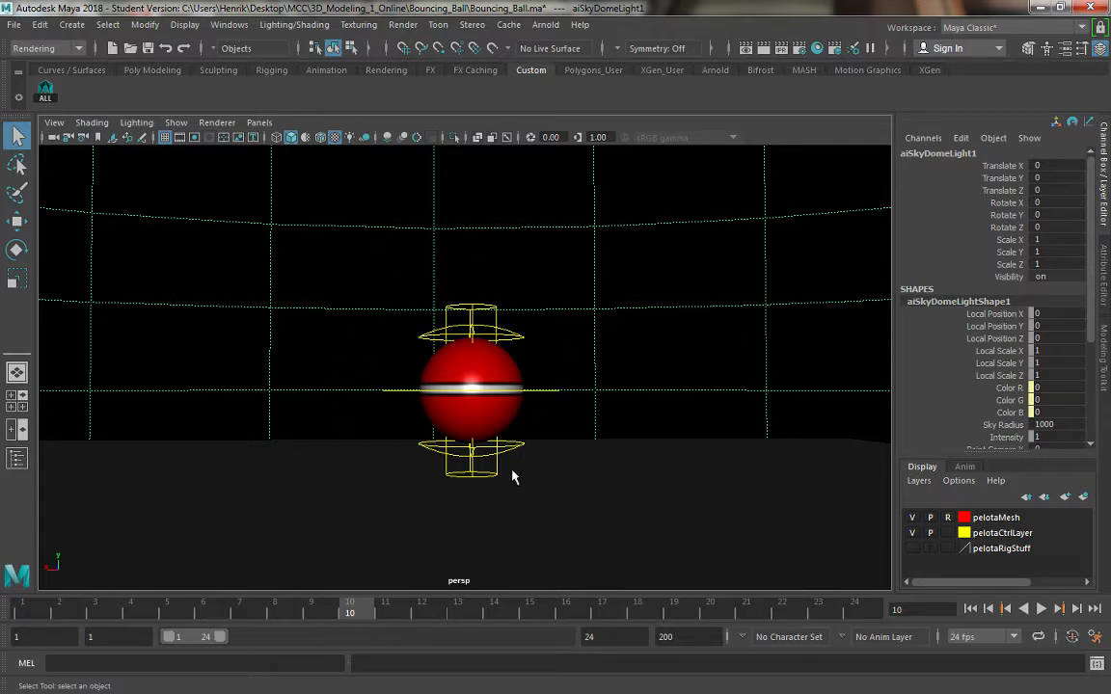
Select the ground plane and render the perspective view with Arnold to check the sky lighting
{"action": "left_click", "coordinate": [253, 481]}
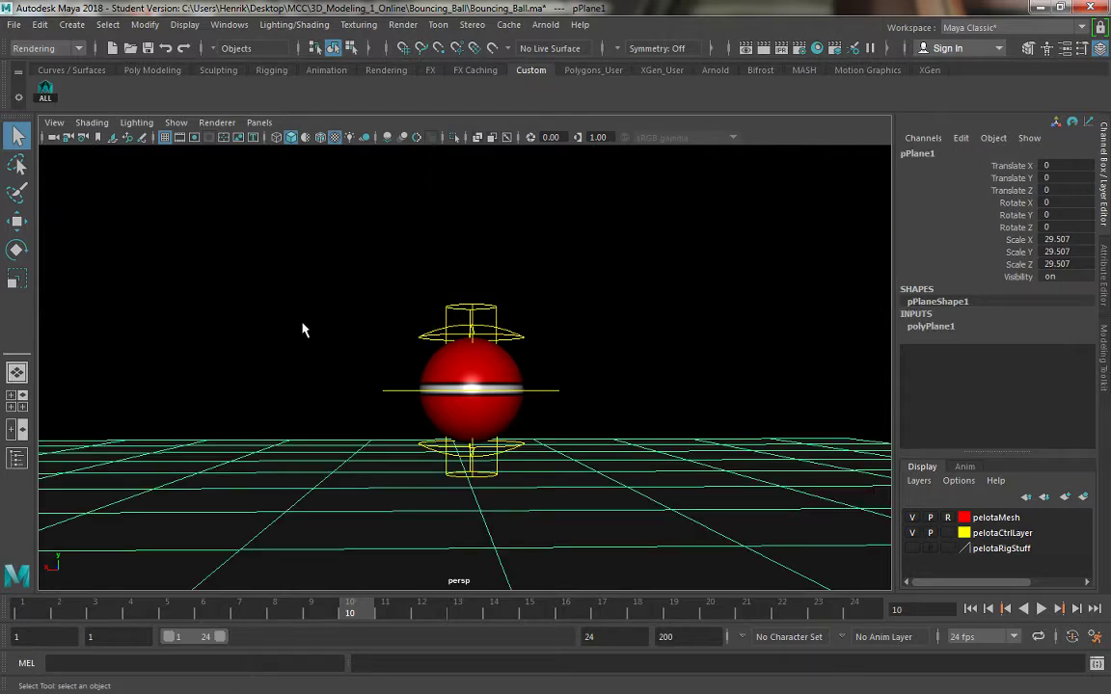
{"action": "key", "text": "7"}
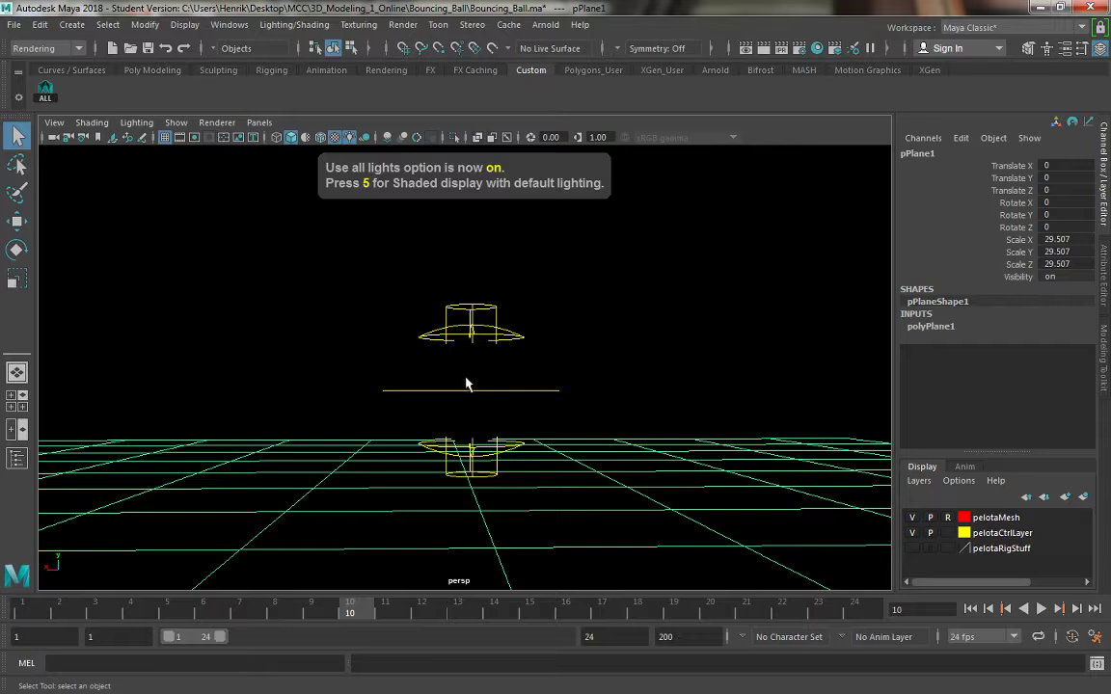
{"action": "key", "text": "6"}
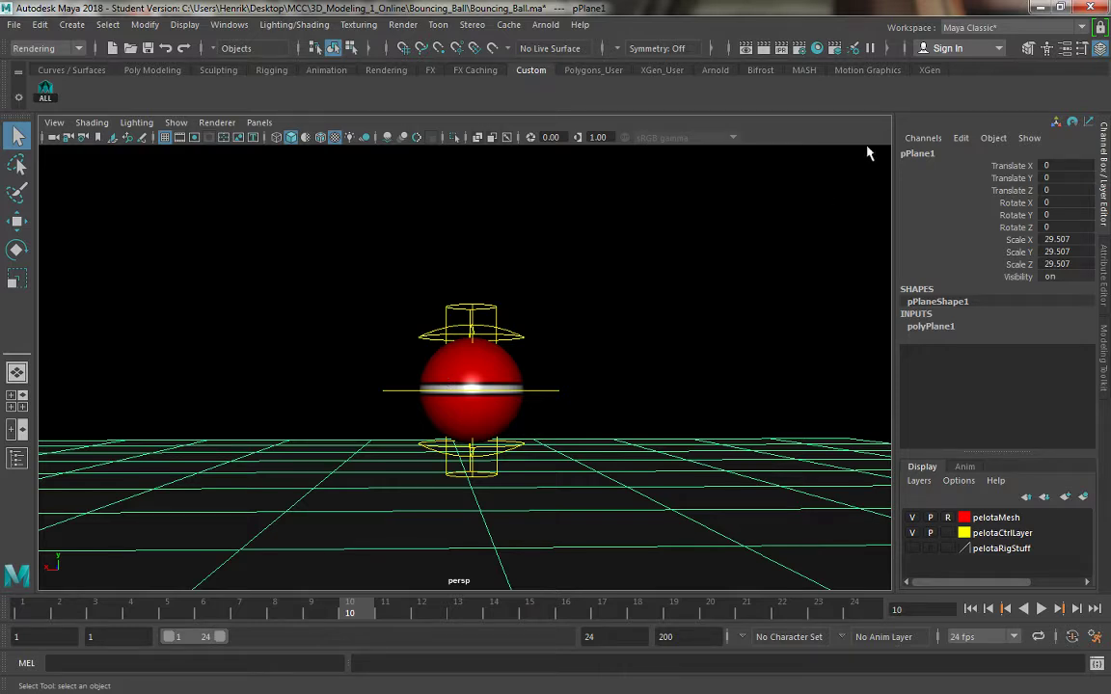
{"action": "left_click", "coordinate": [550, 26]}
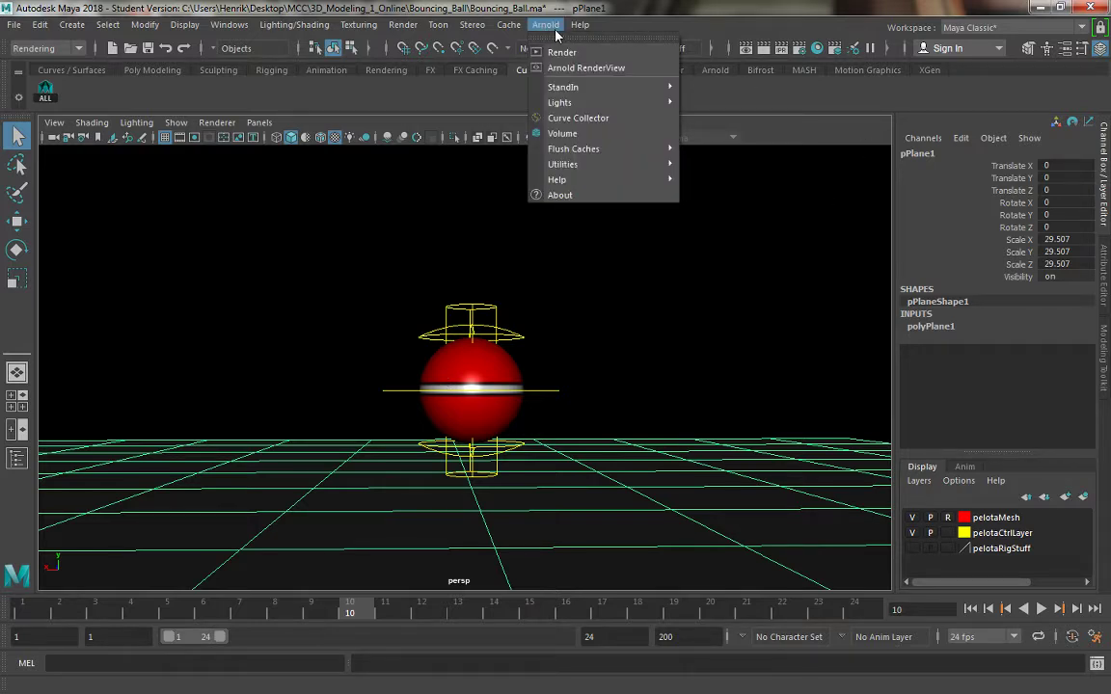
{"action": "left_click", "coordinate": [565, 54]}
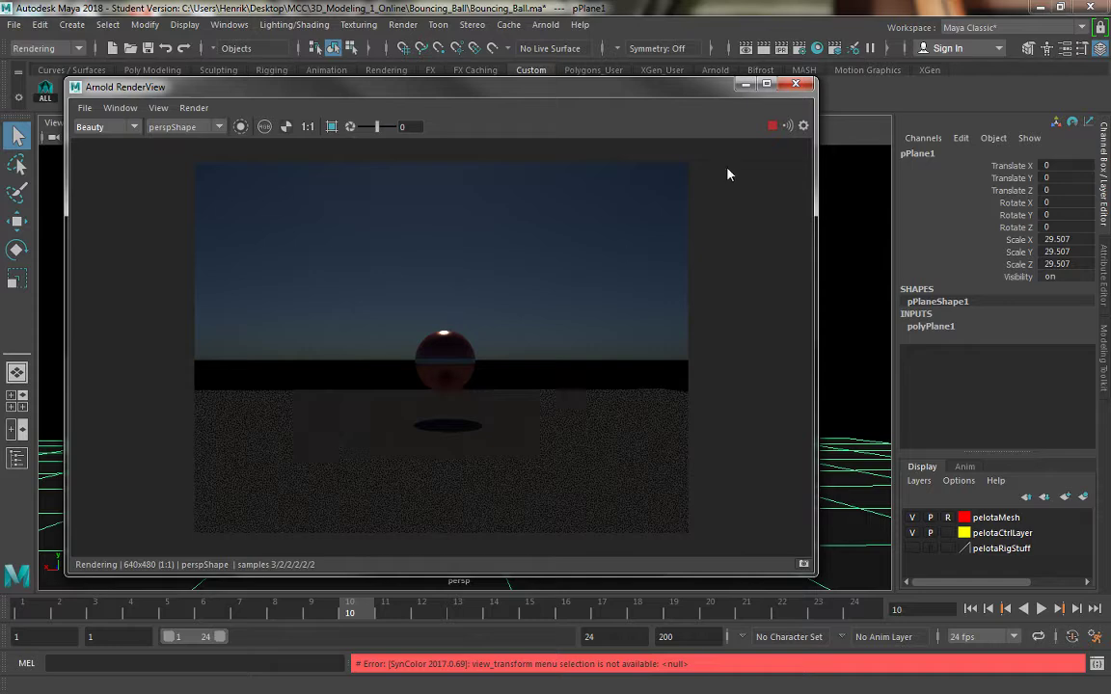
{"action": "key", "text": "alt+F4"}
Scale the ground plane uniformly to about 2097 in wireframe display so it spans most of the sky dome
{"action": "key", "text": "4"}
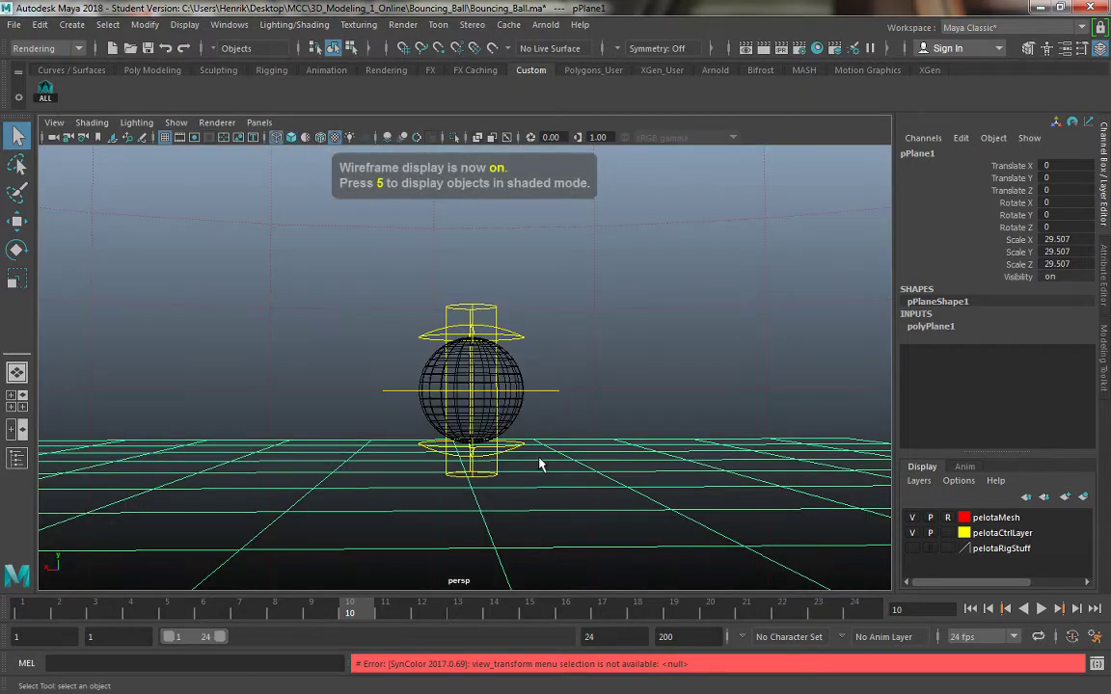
{"action": "right_click_drag", "start_coordinate": [540, 464], "coordinate": [282, 26], "text": "alt"}
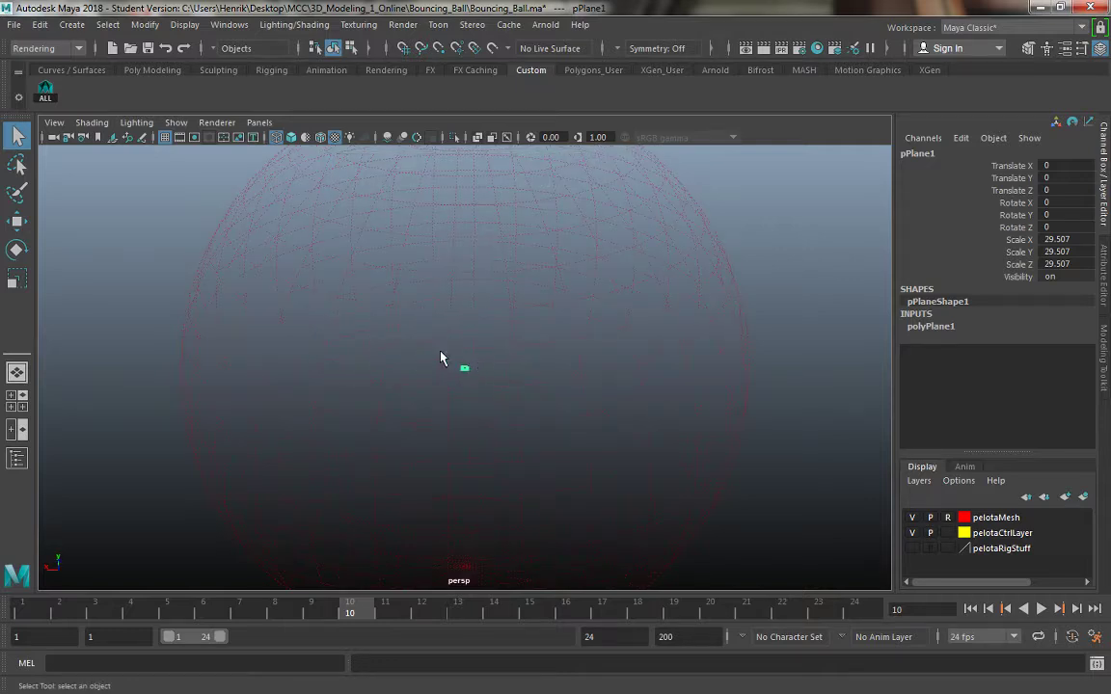
{"action": "left_click_drag", "start_coordinate": [281, 364], "coordinate": [467, 294], "text": "alt"}
{"action": "scroll", "coordinate": [386, 386], "scroll_direction": "up", "scroll_amount": 5}
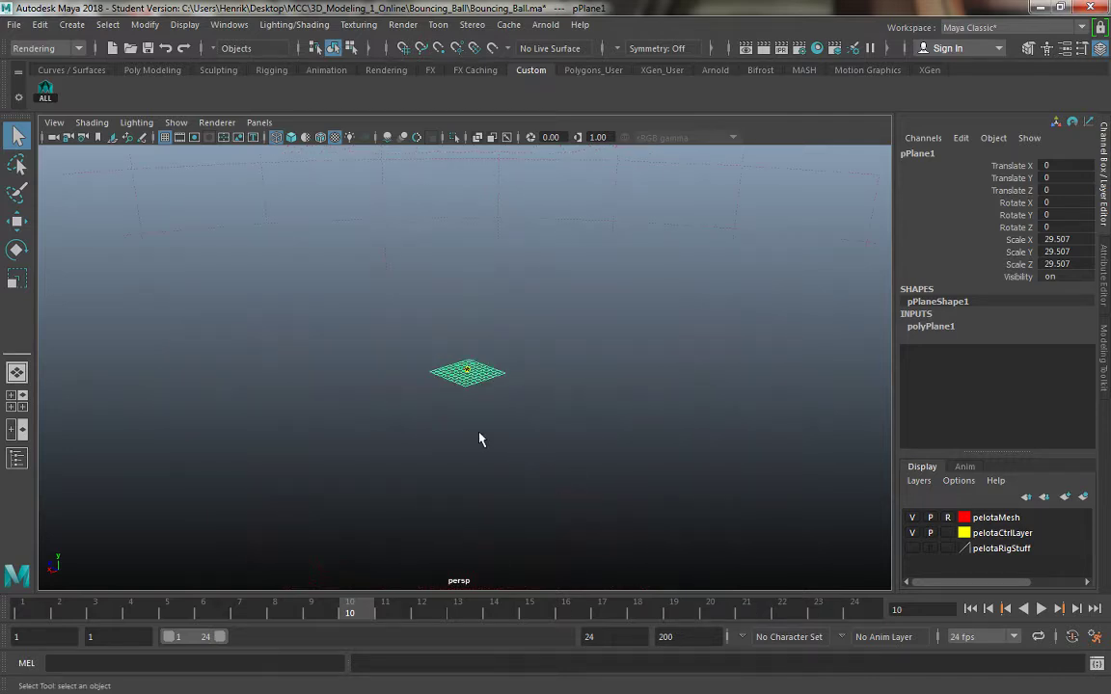
{"action": "scroll", "coordinate": [463, 410], "scroll_direction": "down", "scroll_amount": 5}
{"action": "key", "text": "r"}
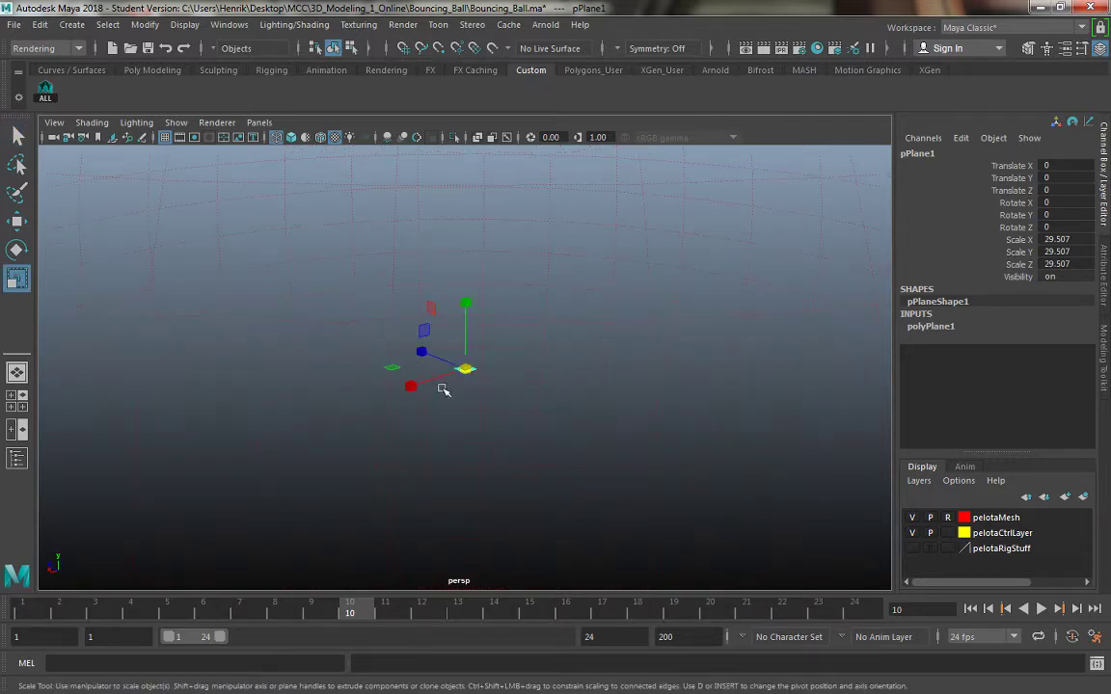
{"action": "left_click_drag", "start_coordinate": [467, 372], "coordinate": [132, 422]}
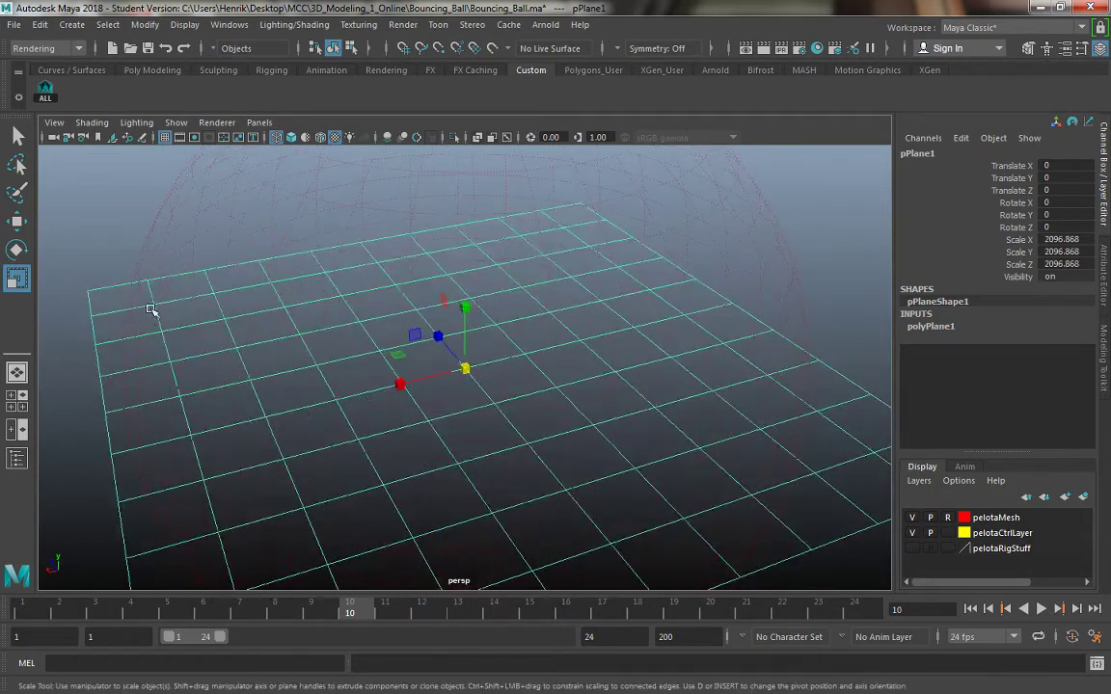
Return the perspective view to textured shading and play the bouncing ball animation over the enlarged ground plane
{"action": "left_click_drag", "start_coordinate": [177, 279], "coordinate": [600, 490], "text": "alt"}
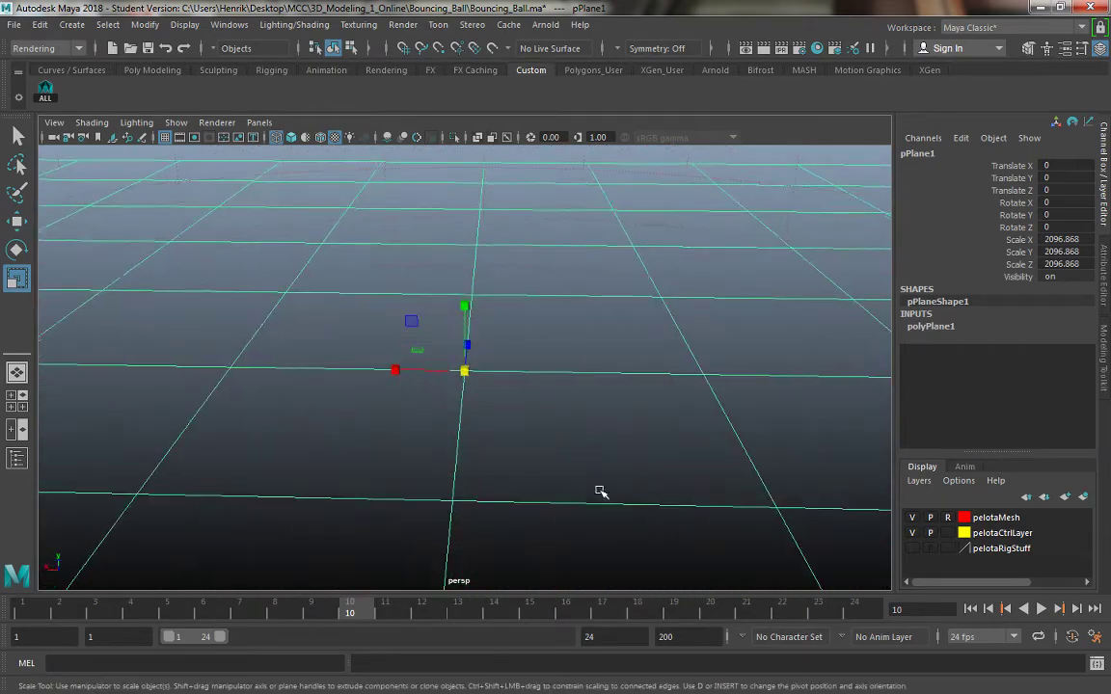
{"action": "left_click_drag", "start_coordinate": [566, 451], "coordinate": [509, 468], "text": "alt"}
{"action": "right_click_drag", "start_coordinate": [509, 468], "coordinate": [405, 446], "text": "alt"}
{"action": "left_click_drag", "start_coordinate": [405, 447], "coordinate": [349, 393], "text": "alt"}
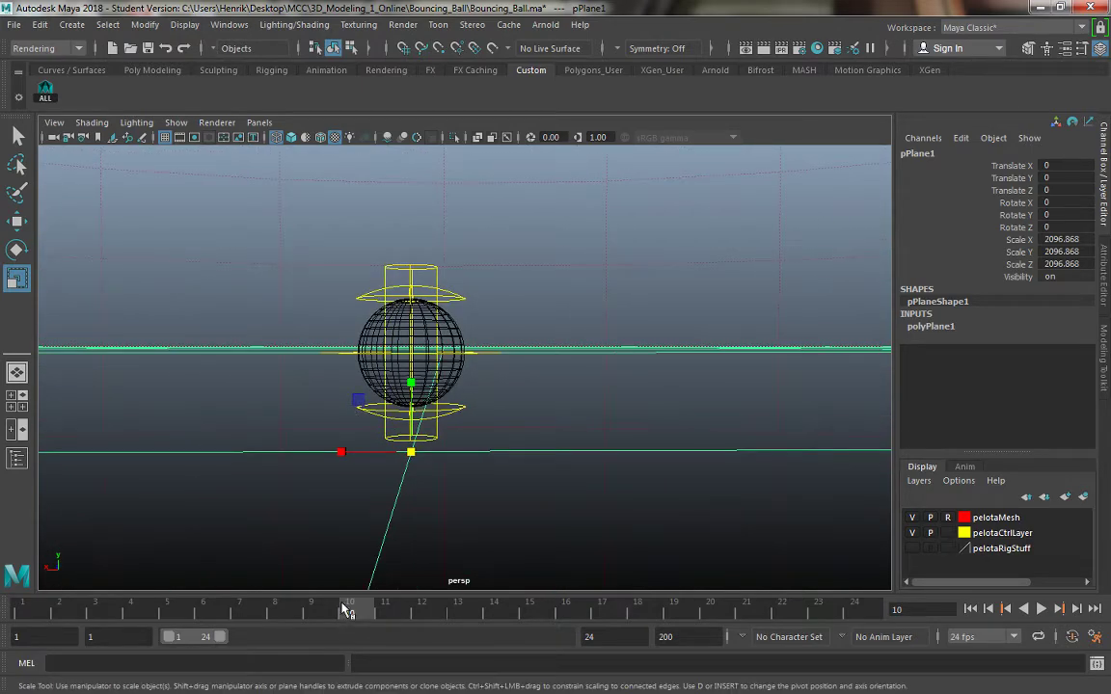
{"action": "key", "text": "alt+v"}
{"action": "left_click", "coordinate": [273, 609]}
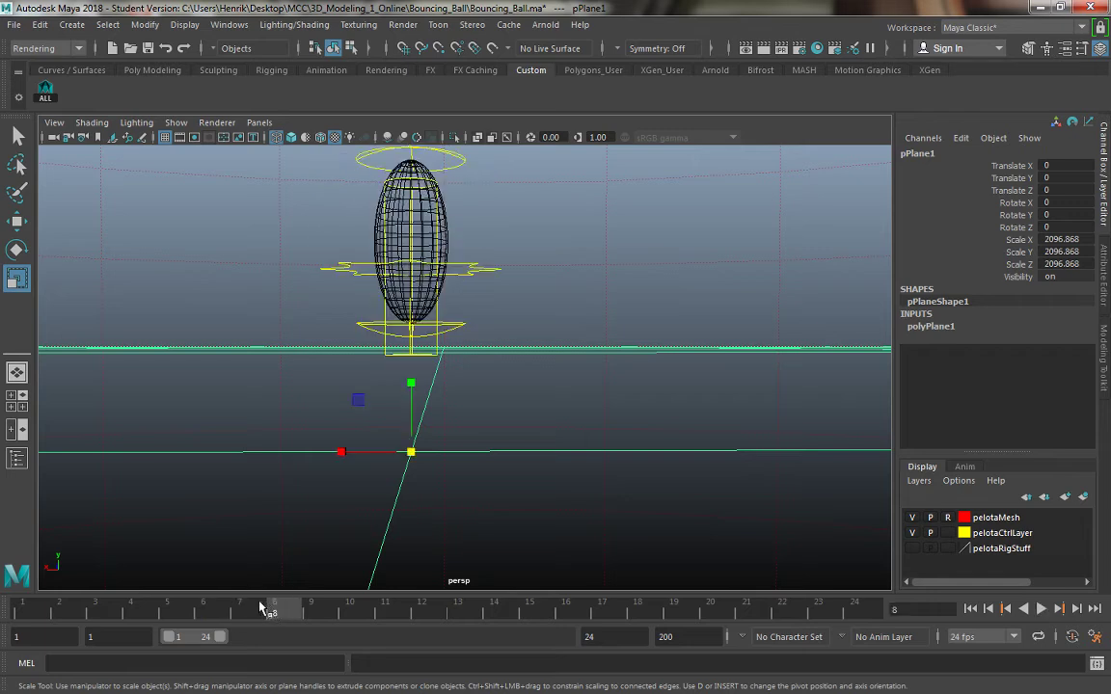
{"action": "key", "text": "5"}
{"action": "key", "text": "6"}
{"action": "key", "text": "alt+v"}
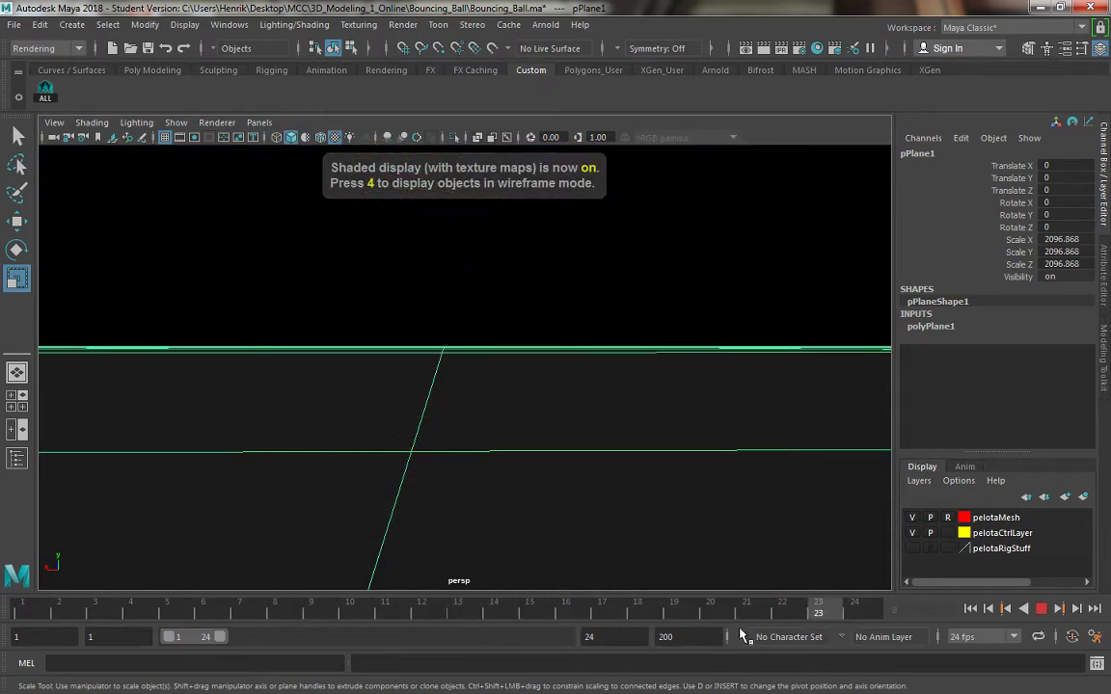
{"action": "key", "text": "alt+v"}
Create a camera and move it along the Z axis to about -6.3
{"action": "left_click_drag", "start_coordinate": [330, 427], "coordinate": [228, 289], "text": "alt"}
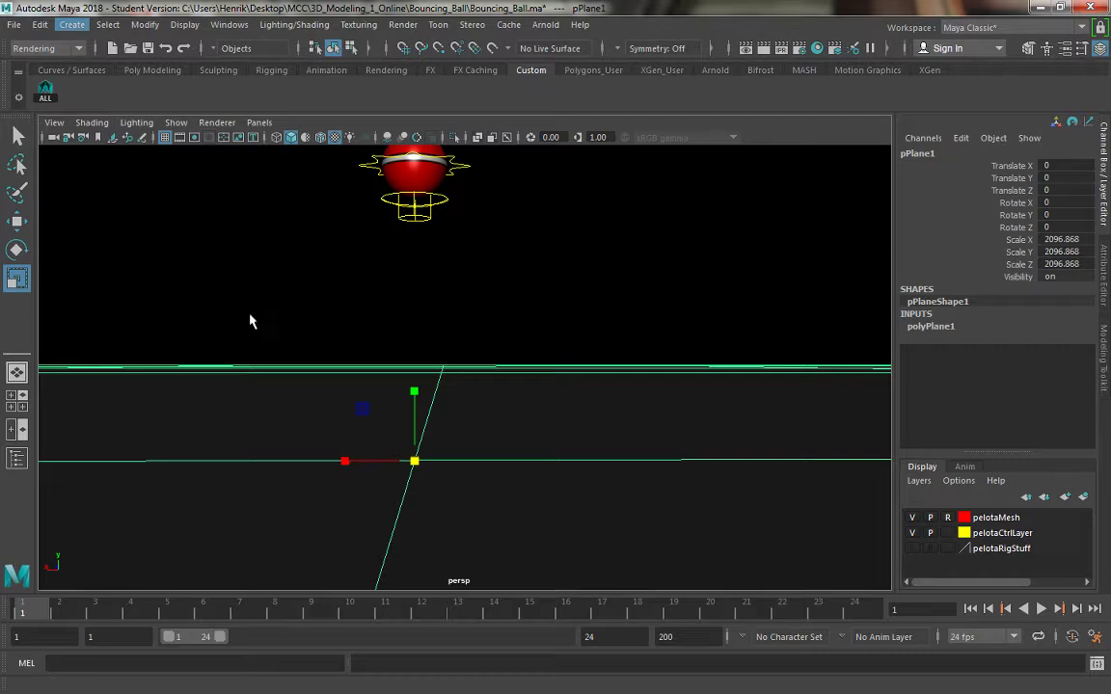
{"action": "left_click", "coordinate": [72, 24]}
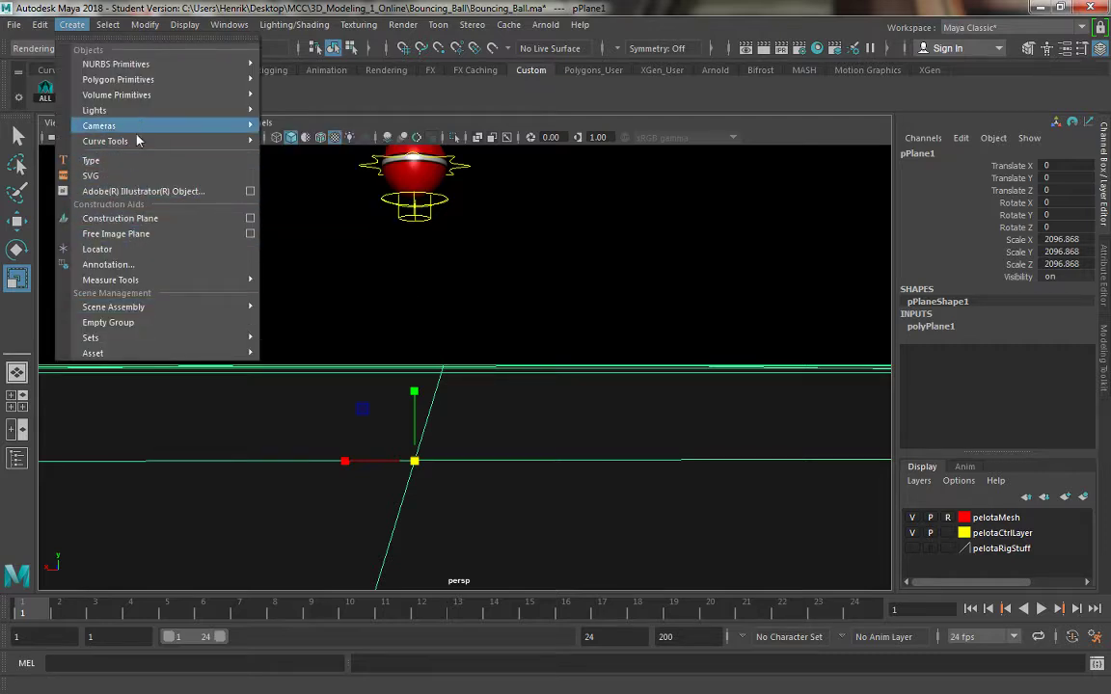
{"action": "mouse_move", "coordinate": [140, 139]}
{"action": "left_click", "coordinate": [315, 135]}
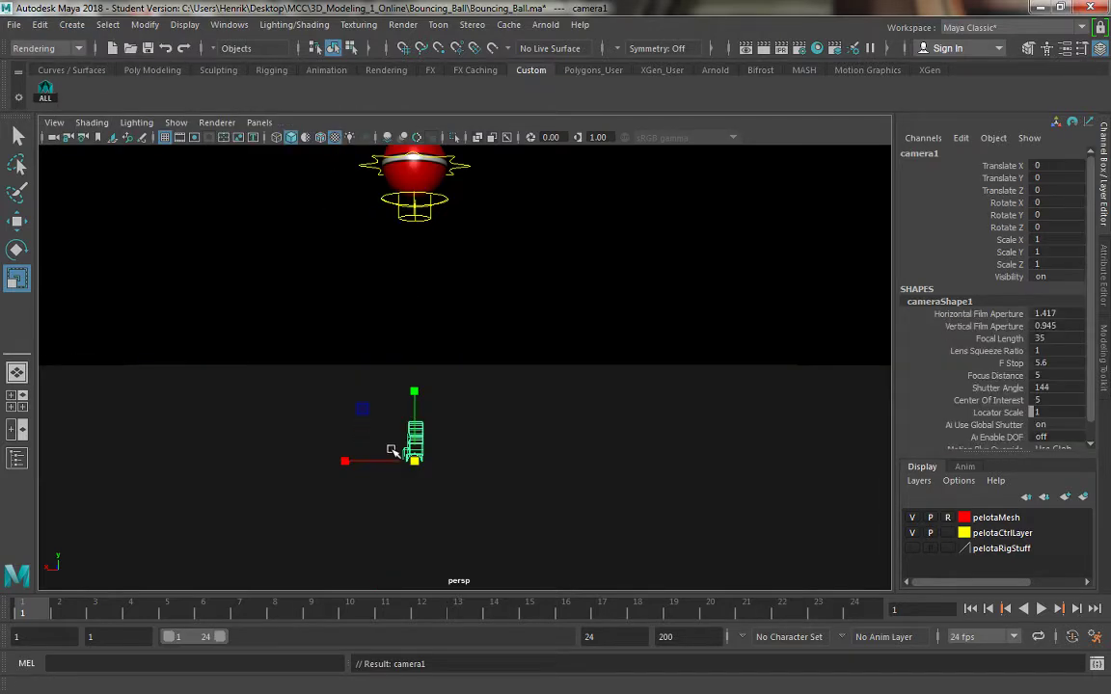
{"action": "key", "text": "w"}
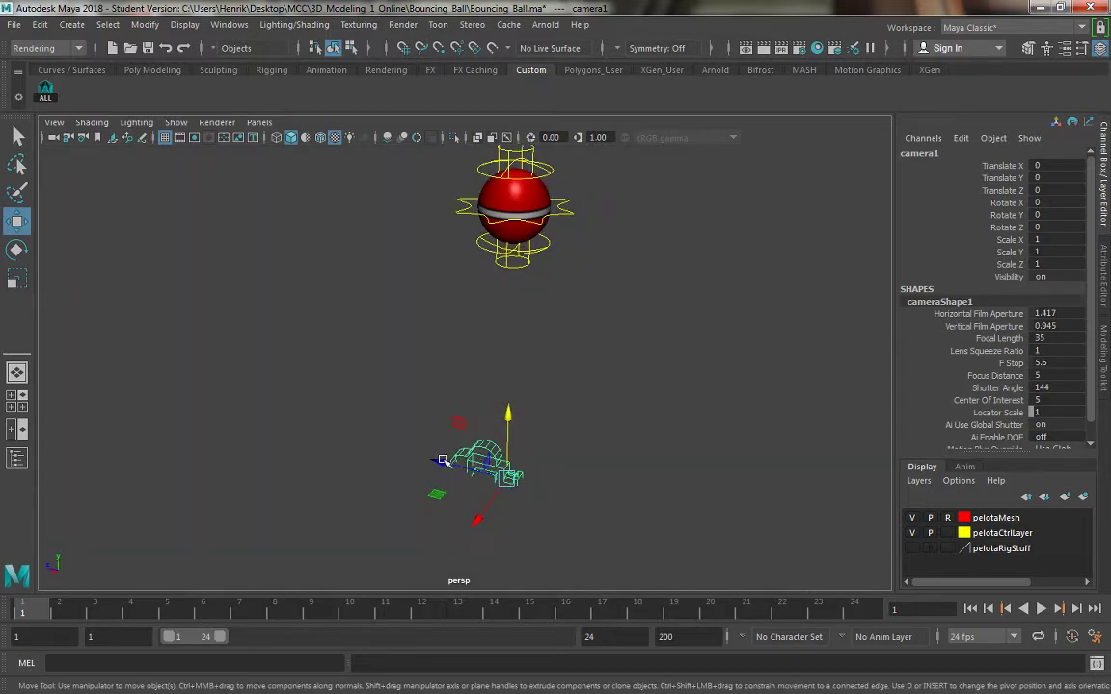
{"action": "left_click_drag", "start_coordinate": [444, 459], "coordinate": [393, 366]}
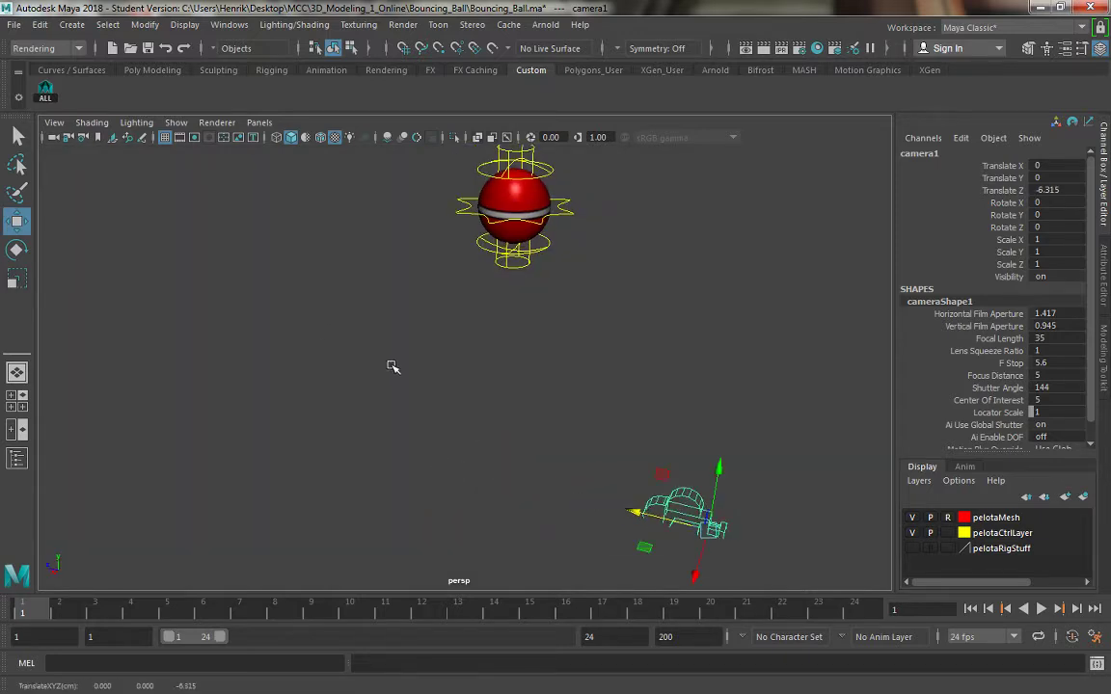
Set the new camera's Rotate Y to 180
{"action": "key", "text": "e"}
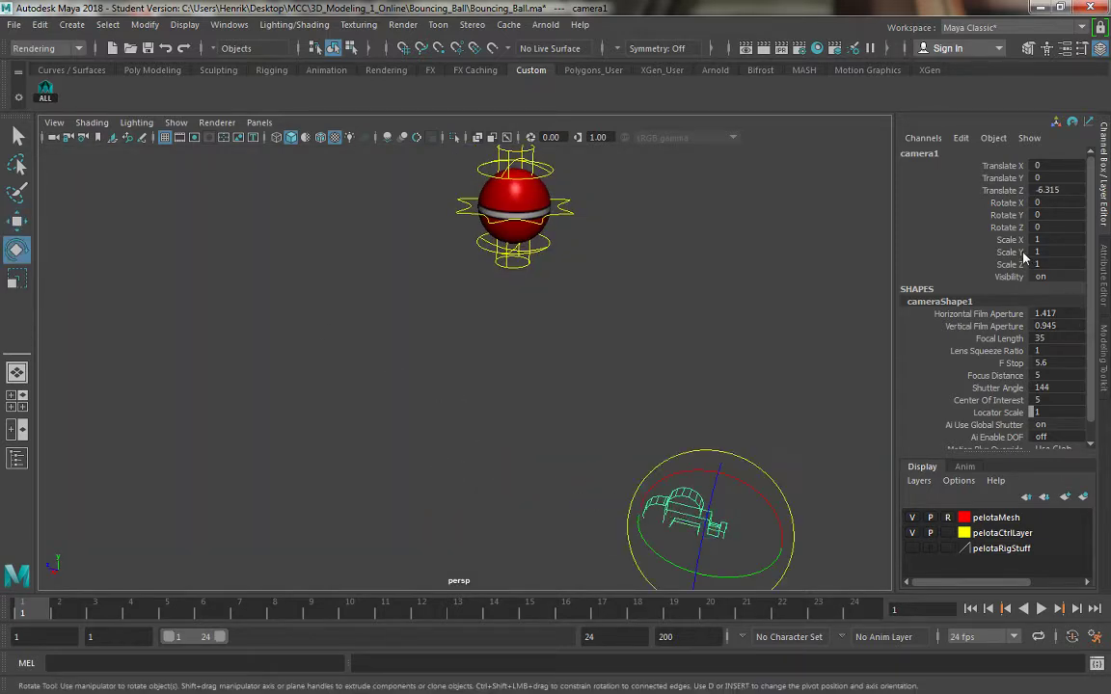
{"action": "left_click", "coordinate": [1005, 214]}
{"action": "middle_click_drag", "start_coordinate": [588, 377], "coordinate": [1046, 216]}
{"action": "double_click", "coordinate": [1051, 215]}
{"action": "type", "text": "180"}
{"action": "key", "text": "Return"}
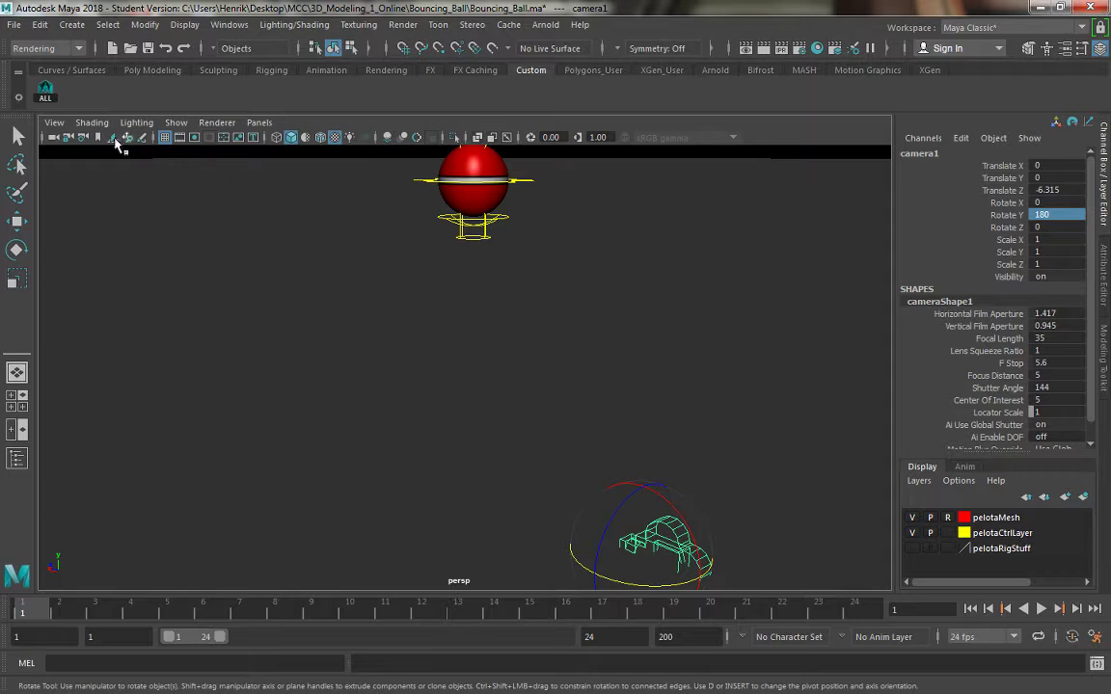
Switch to the four-view layout and show the camera1 view in place of the top view
{"action": "key", "text": "space"}
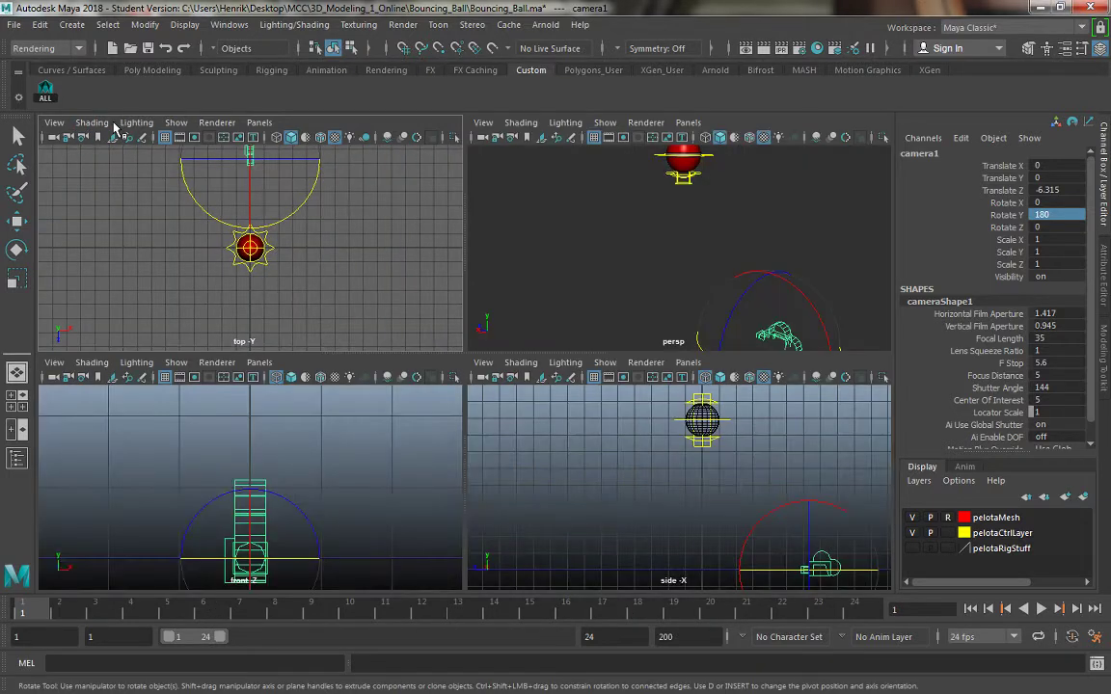
{"action": "left_click", "coordinate": [258, 123]}
{"action": "mouse_move", "coordinate": [328, 138]}
{"action": "left_click", "coordinate": [459, 140]}
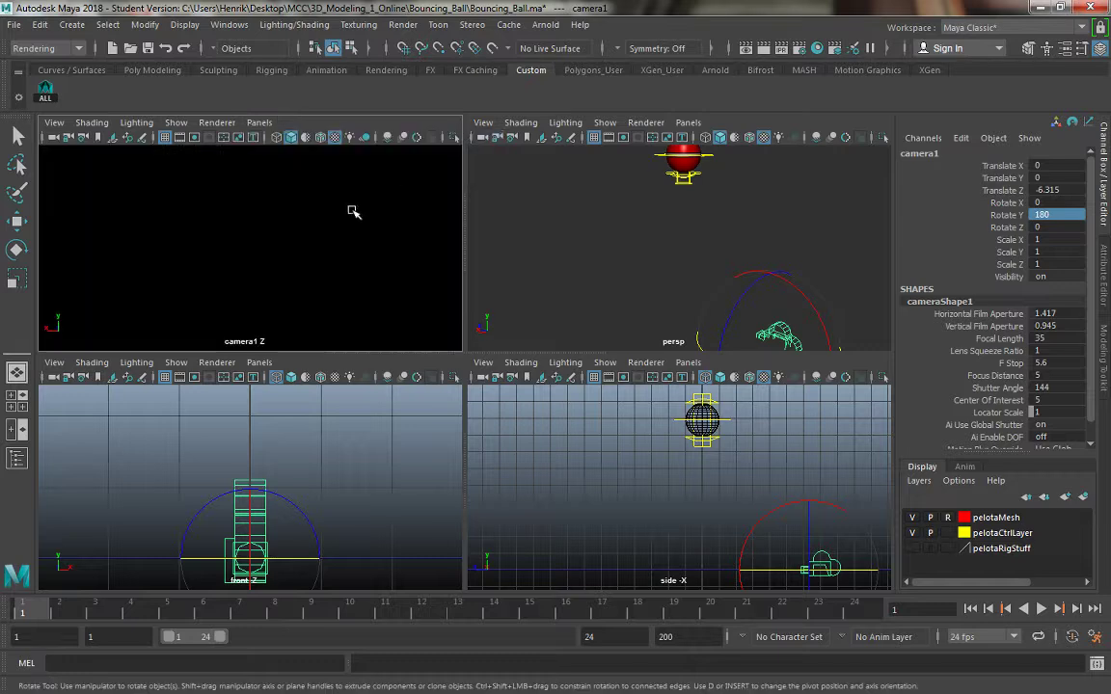
Frame the ball through camera1 in textured shading, positioning the camera at about X -3.5, Y 6, Z -29
{"action": "middle_click_drag", "start_coordinate": [316, 275], "coordinate": [317, 275], "text": "alt"}
{"action": "key", "text": "5"}
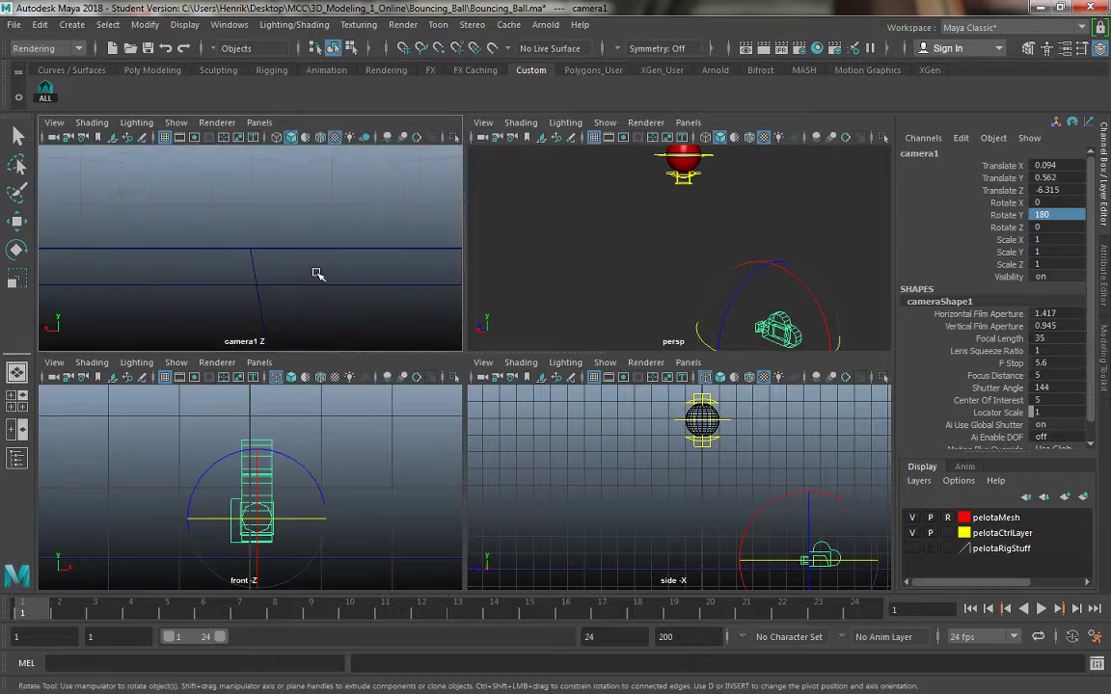
{"action": "key", "text": "4"}
{"action": "key", "text": "6"}
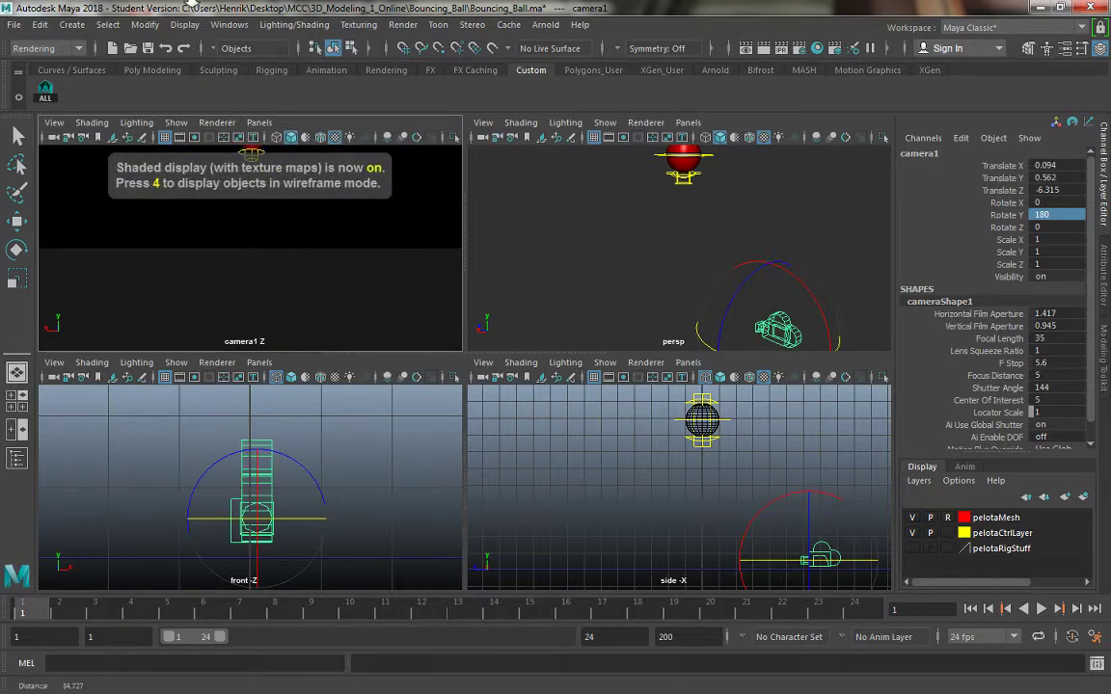
{"action": "scroll", "coordinate": [314, 241], "scroll_direction": "down", "scroll_amount": 5}
{"action": "middle_click_drag", "start_coordinate": [313, 276], "coordinate": [260, 252], "text": "alt"}
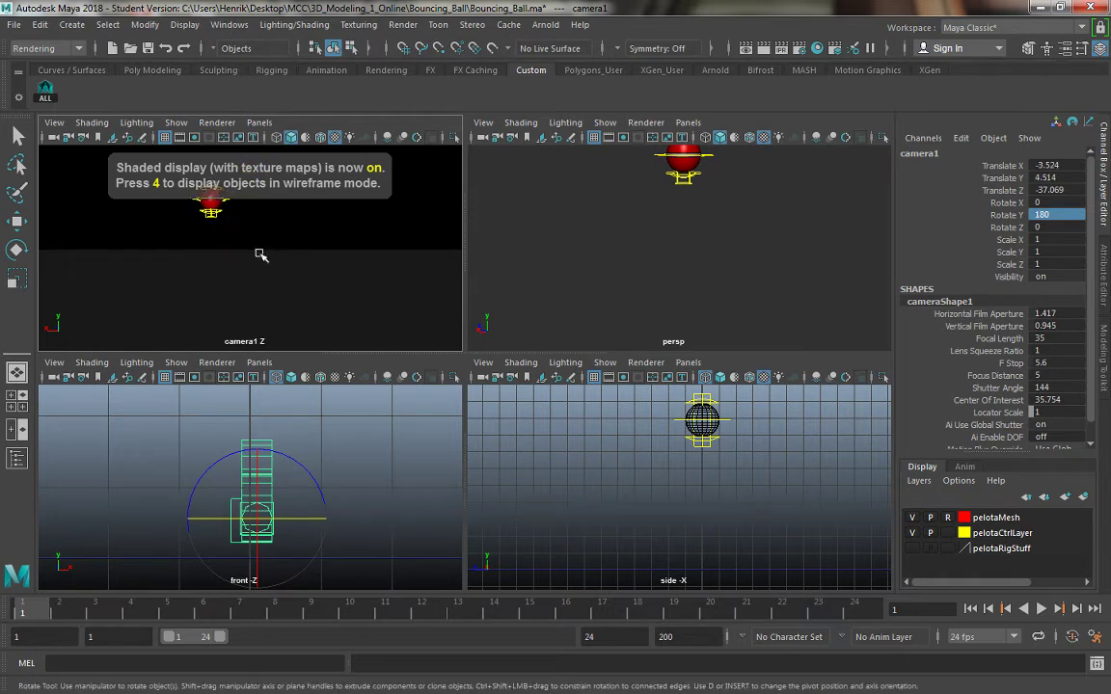
{"action": "scroll", "coordinate": [220, 237], "scroll_direction": "up", "scroll_amount": 4}
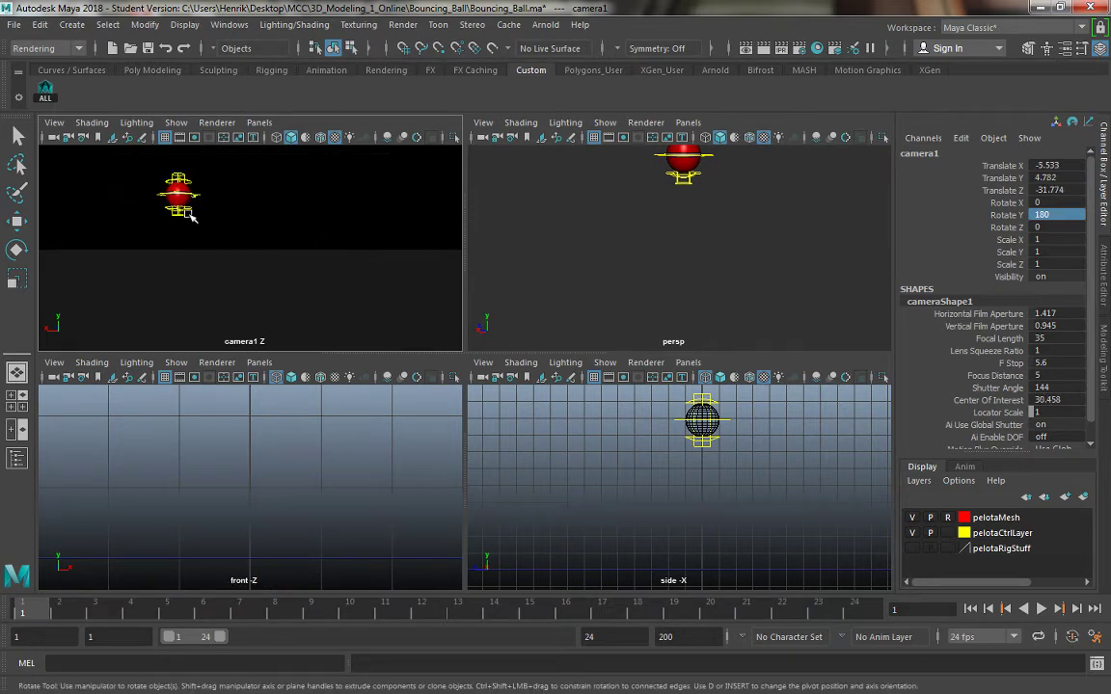
Display the resolution gate in the camera1 view
{"action": "left_click", "coordinate": [88, 122]}
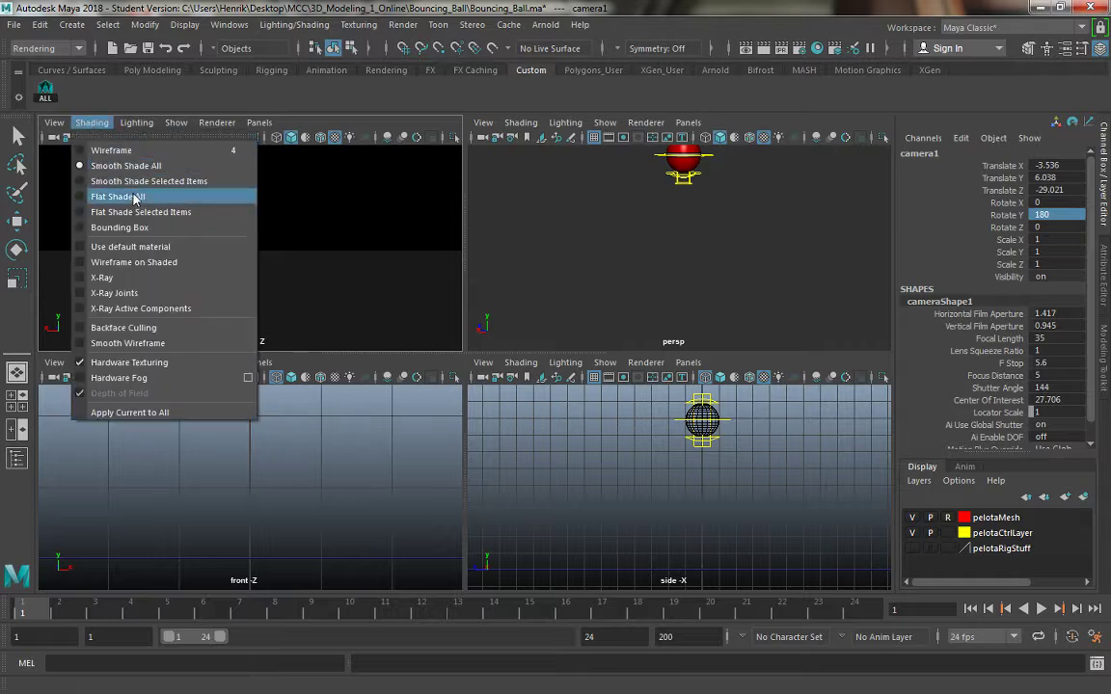
{"action": "left_click", "coordinate": [54, 122]}
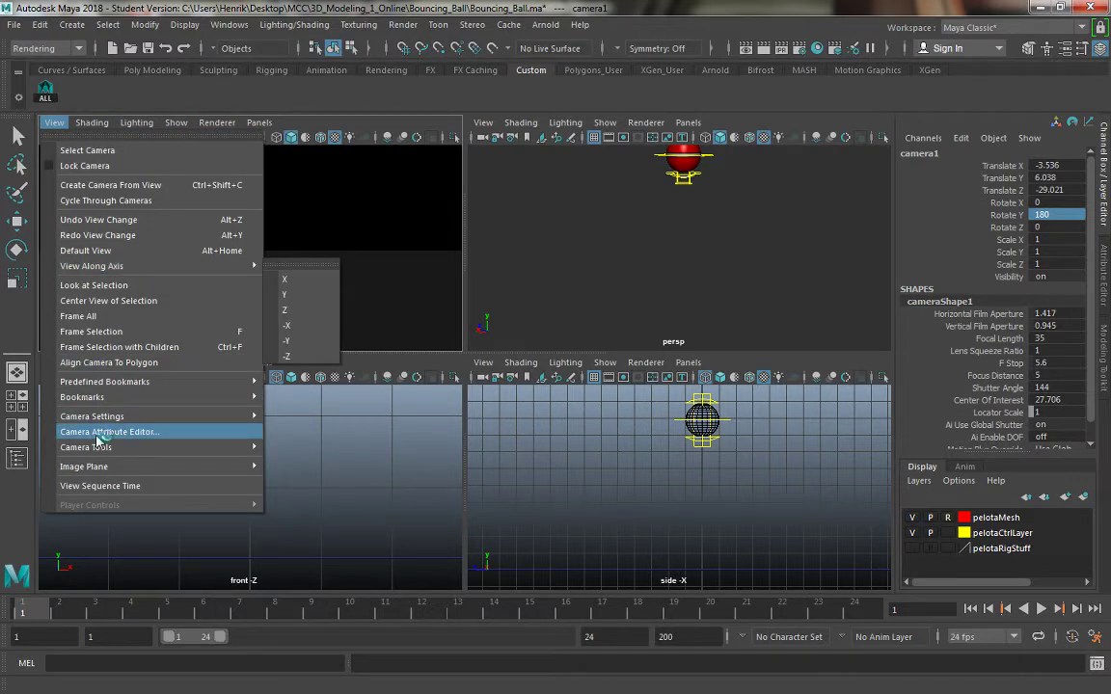
{"action": "mouse_move", "coordinate": [96, 416]}
{"action": "left_click", "coordinate": [319, 494]}
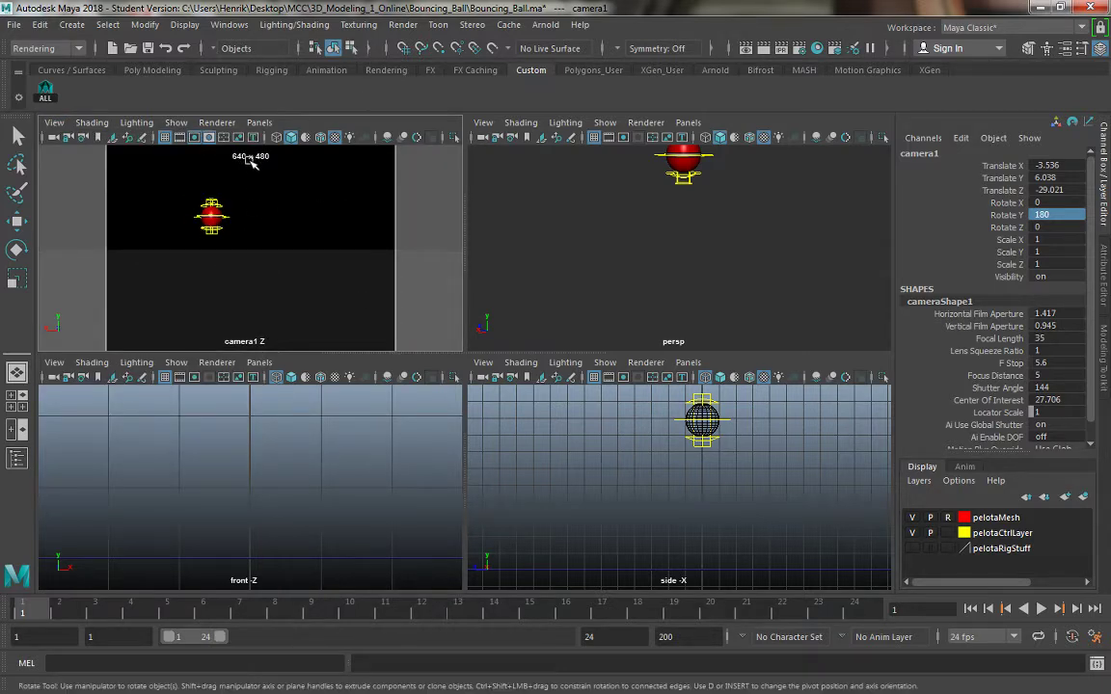
{"action": "left_click", "coordinate": [434, 25]}
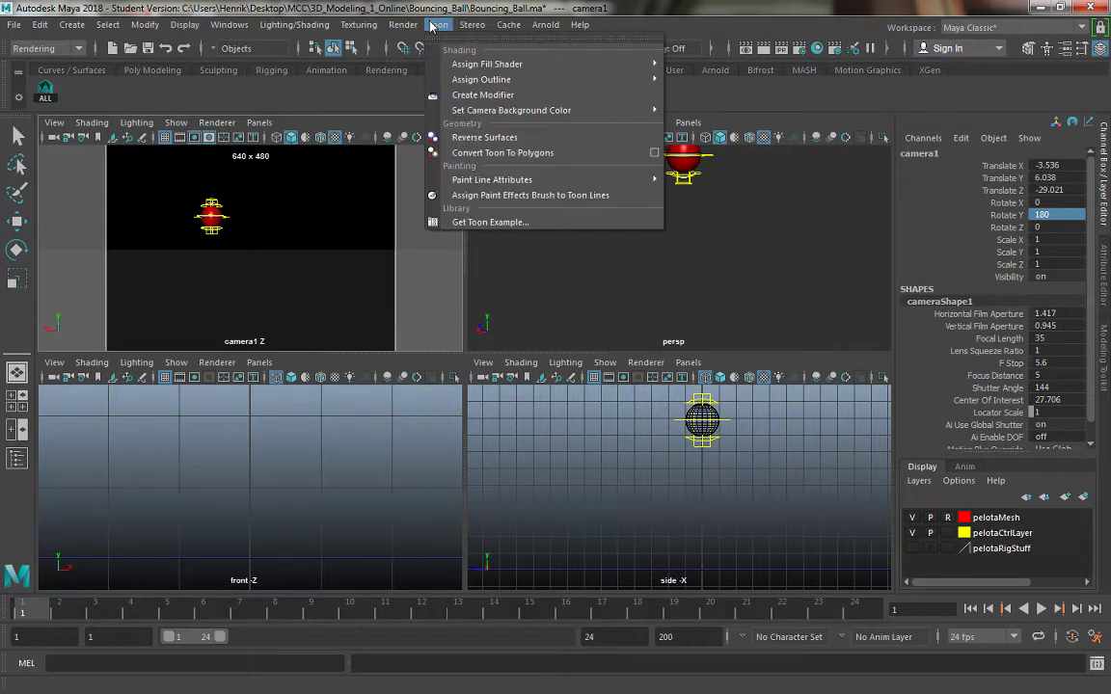
{"action": "left_click", "coordinate": [403, 25]}
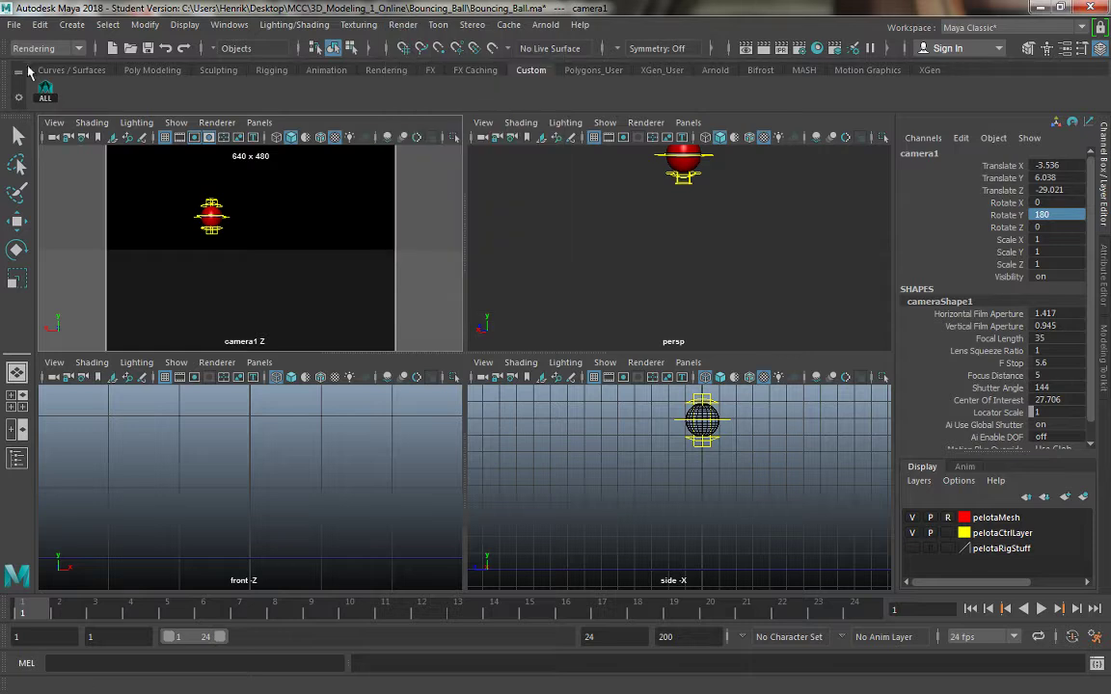
{"action": "left_click", "coordinate": [38, 48]}
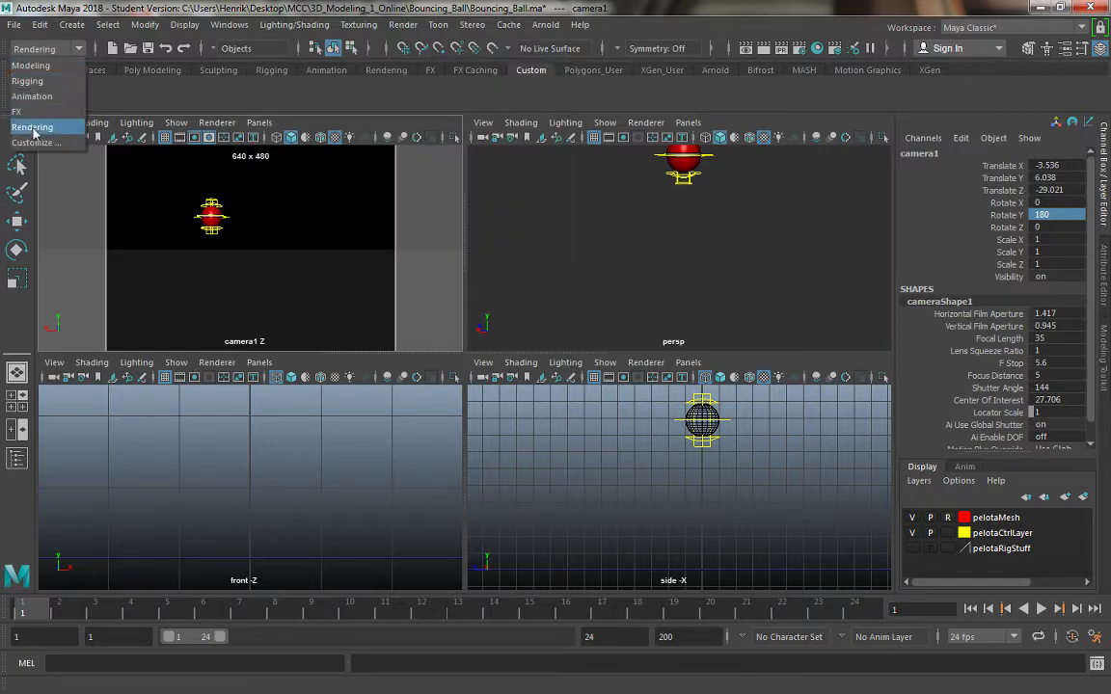
{"action": "left_click", "coordinate": [32, 65]}
{"action": "left_click", "coordinate": [42, 52]}
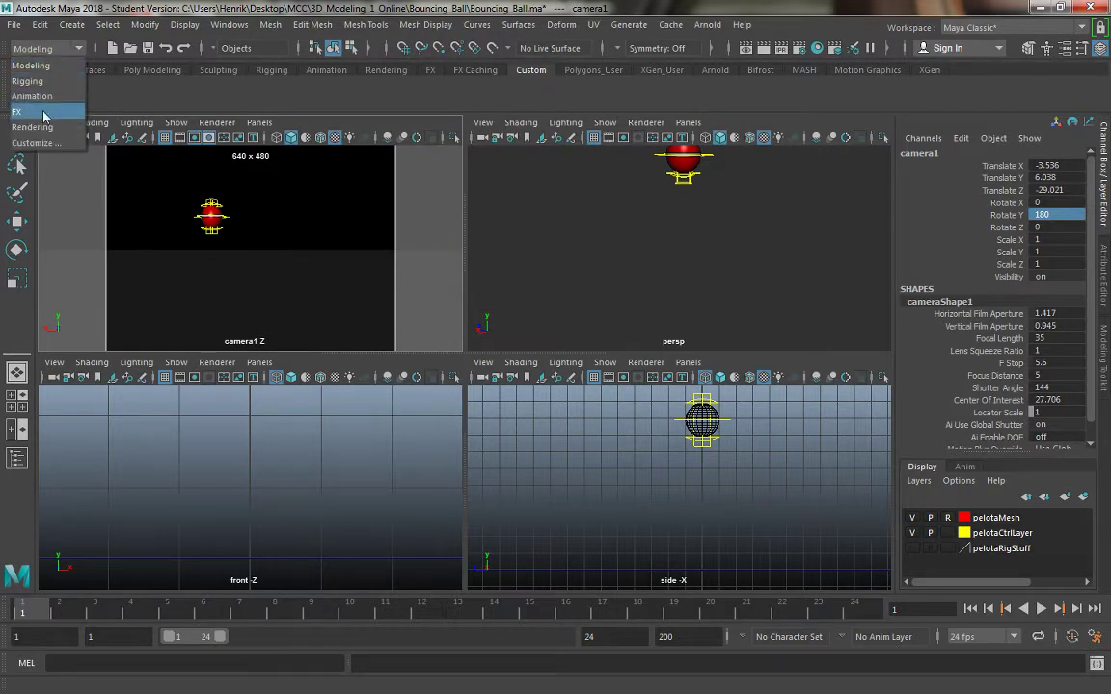
{"action": "left_click", "coordinate": [40, 129]}
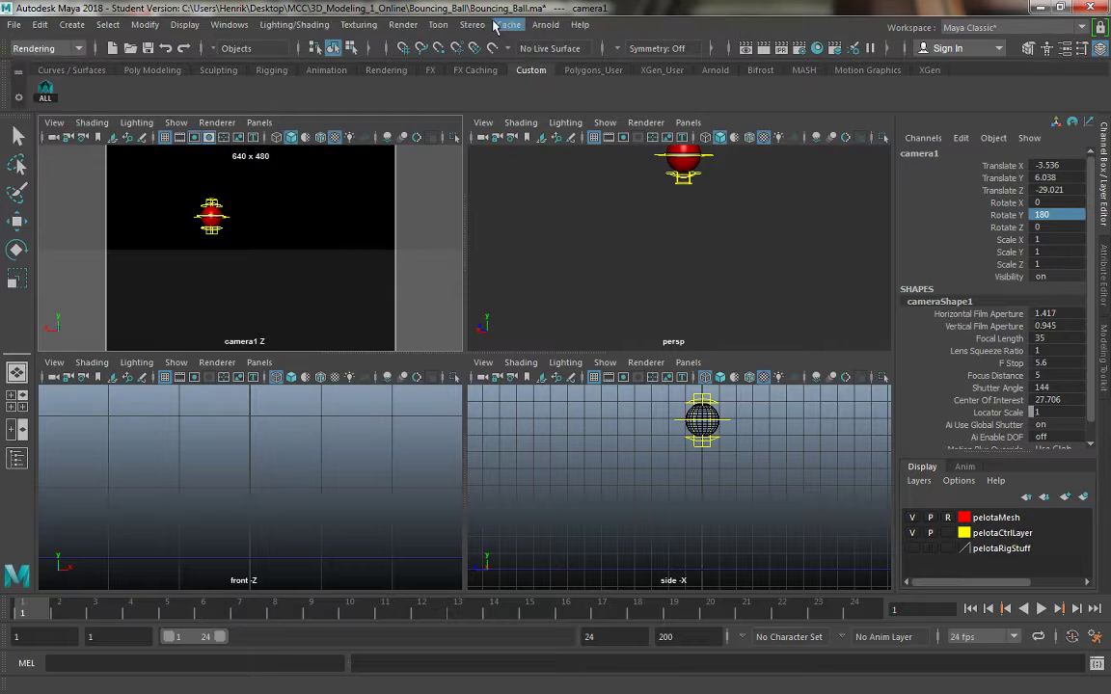
Open the Render Settings, choose Arnold Renderer, and look over its sampling options before returning to the common settings
{"action": "left_click", "coordinate": [403, 25]}
{"action": "left_click", "coordinate": [426, 64]}
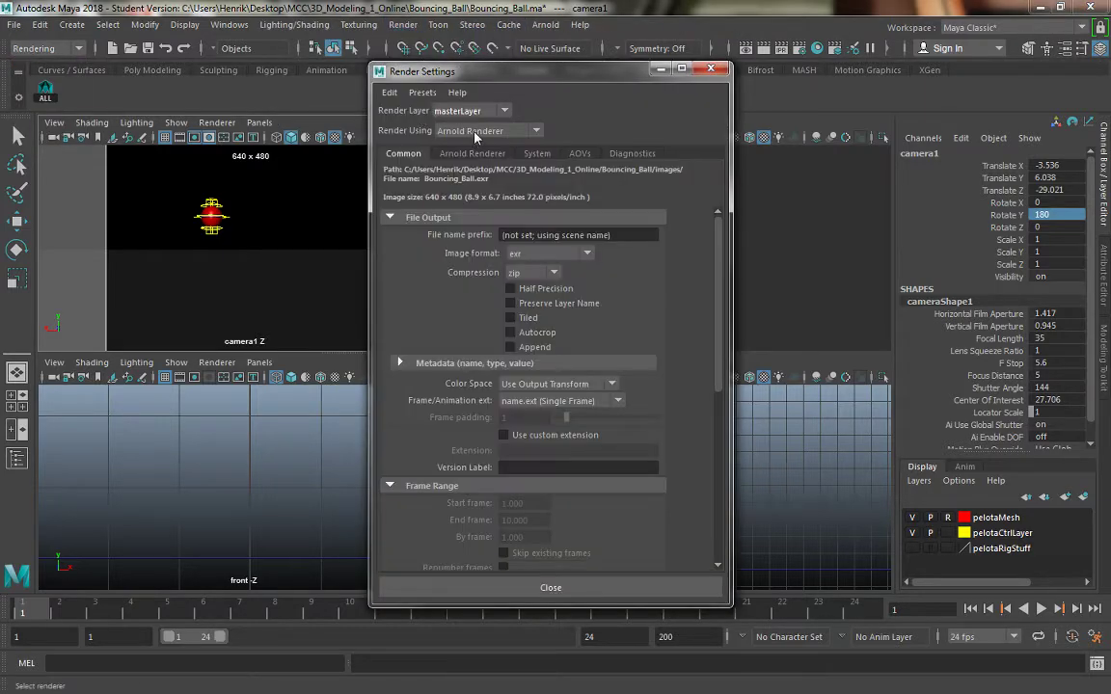
{"action": "left_click", "coordinate": [475, 131]}
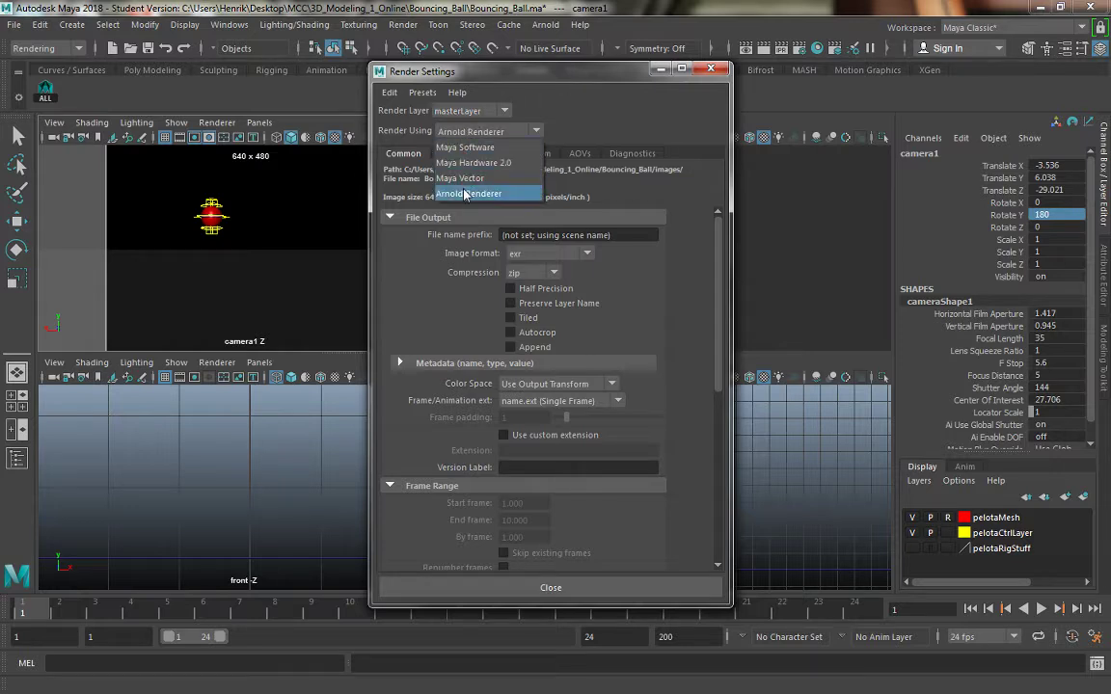
{"action": "left_click", "coordinate": [464, 193]}
{"action": "left_click", "coordinate": [461, 154]}
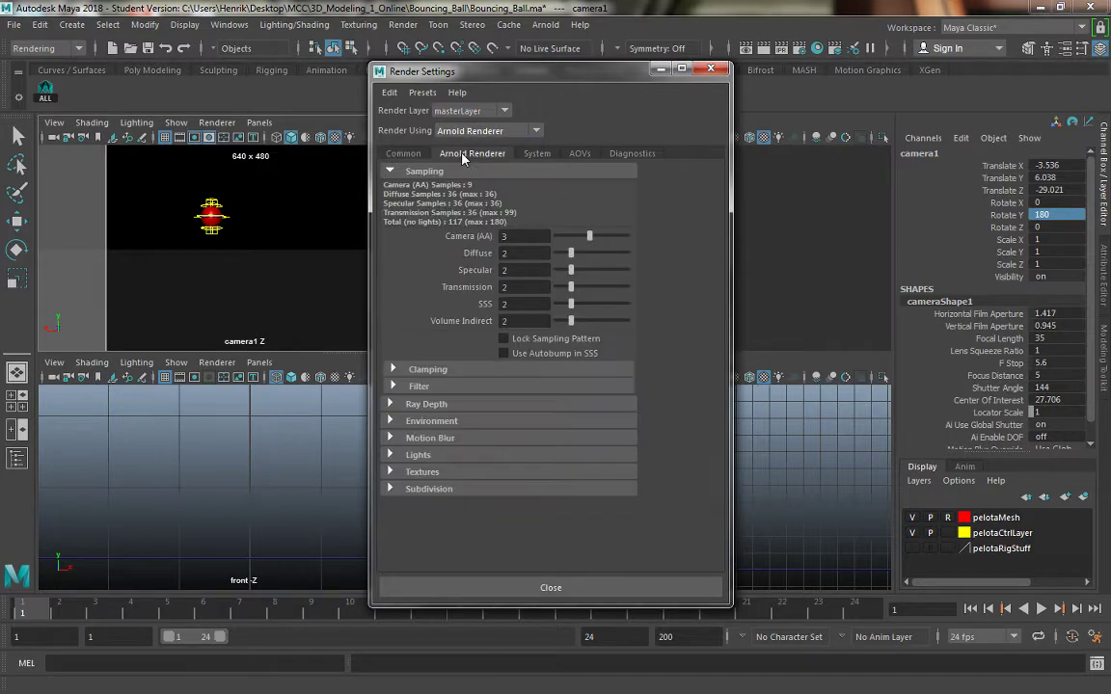
{"action": "left_click", "coordinate": [403, 154]}
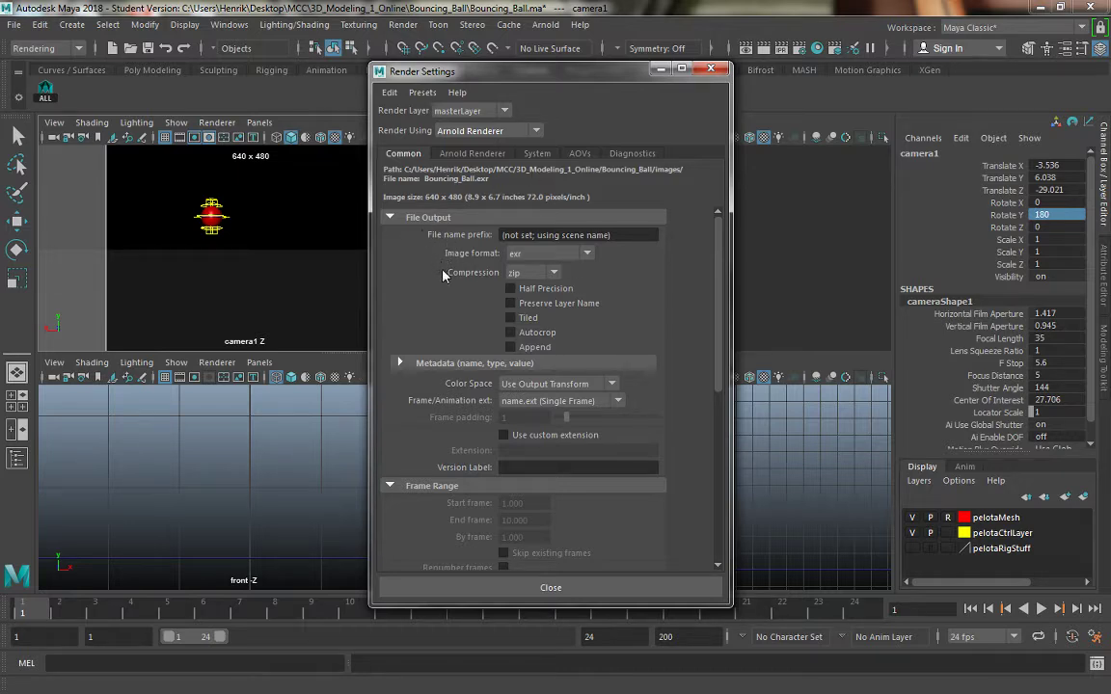
Set the render output's image format to jpeg and its frame/animation extension to name#.ext
{"action": "left_click", "coordinate": [530, 254]}
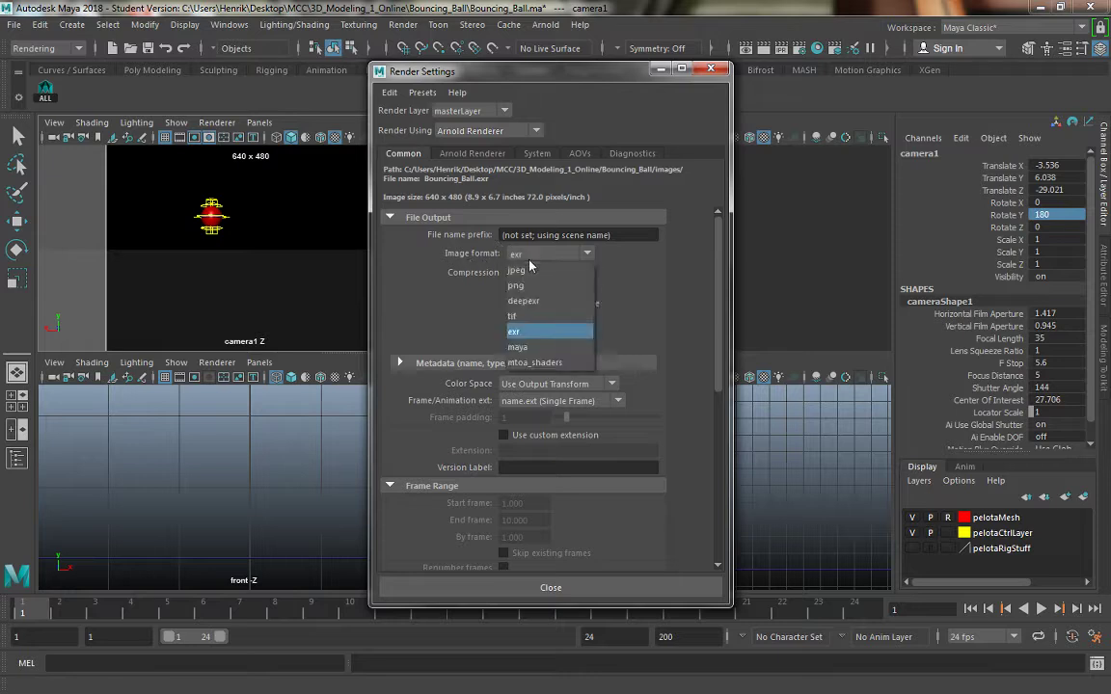
{"action": "left_click", "coordinate": [527, 270]}
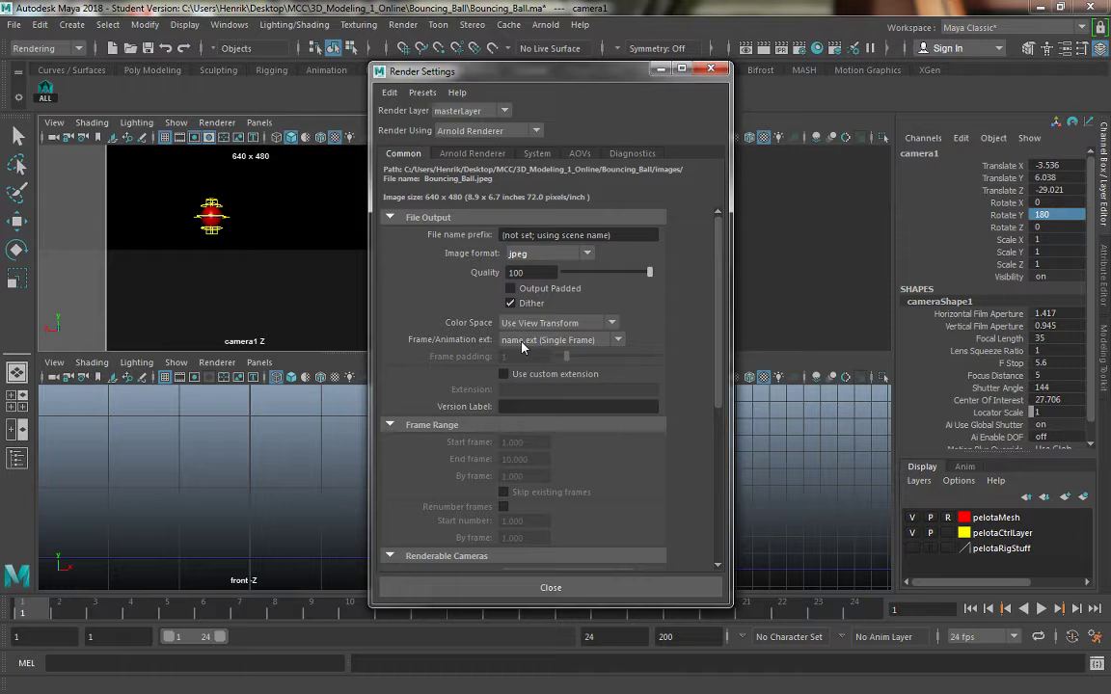
{"action": "left_click", "coordinate": [522, 343]}
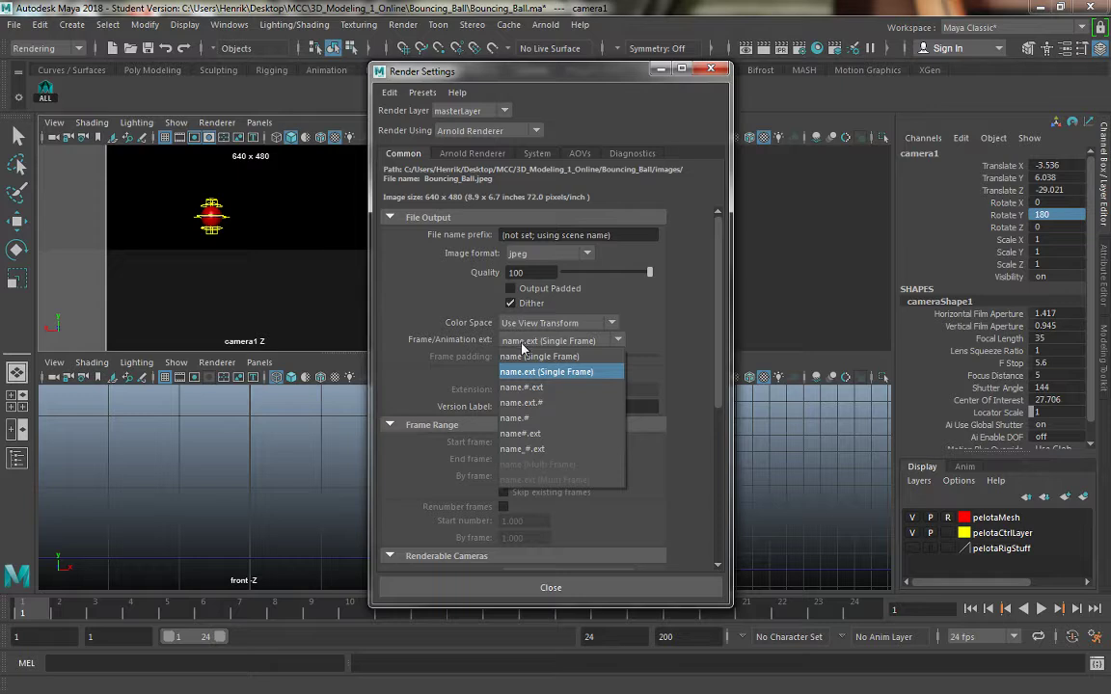
{"action": "left_click", "coordinate": [550, 434]}
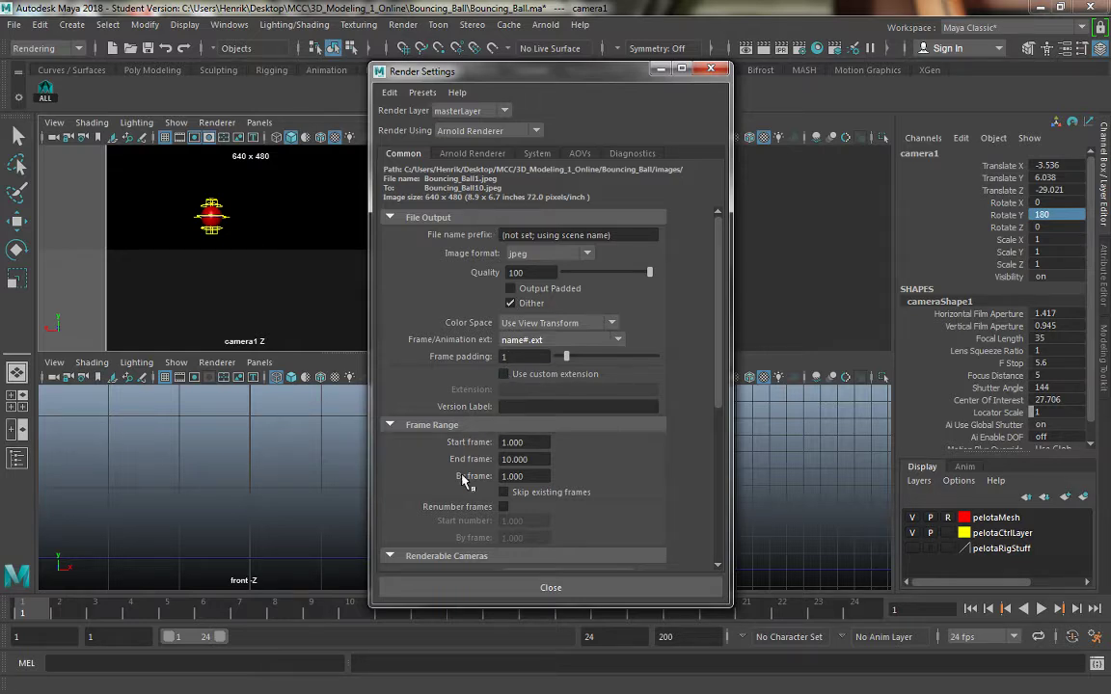
{"action": "left_click", "coordinate": [559, 339]}
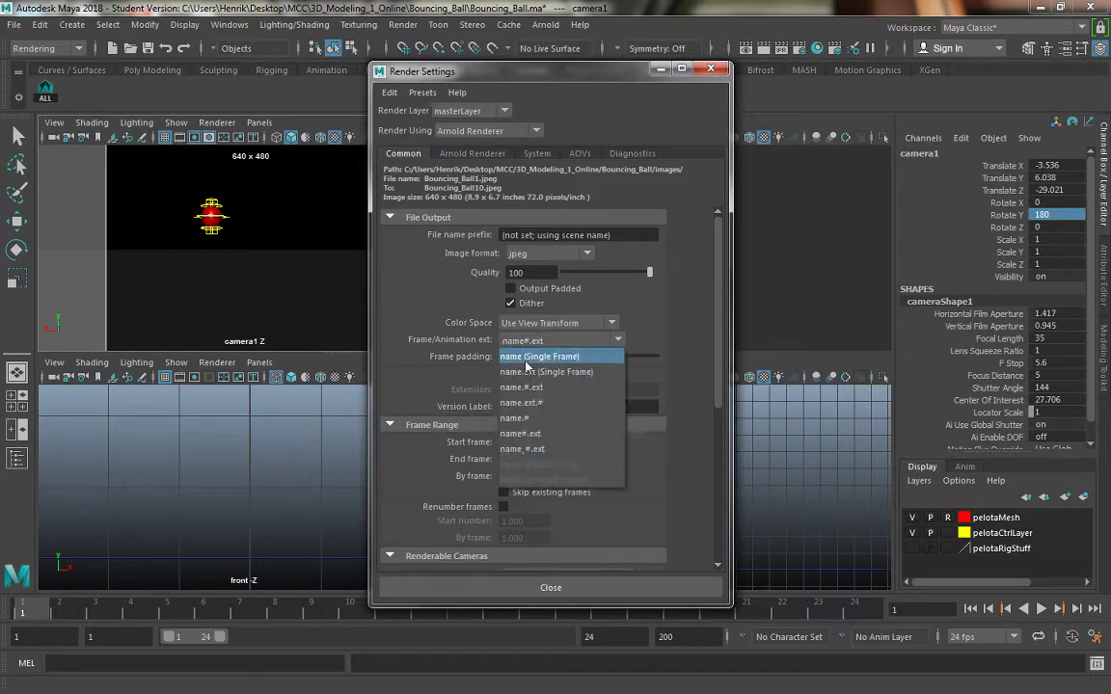
{"action": "left_click", "coordinate": [540, 356]}
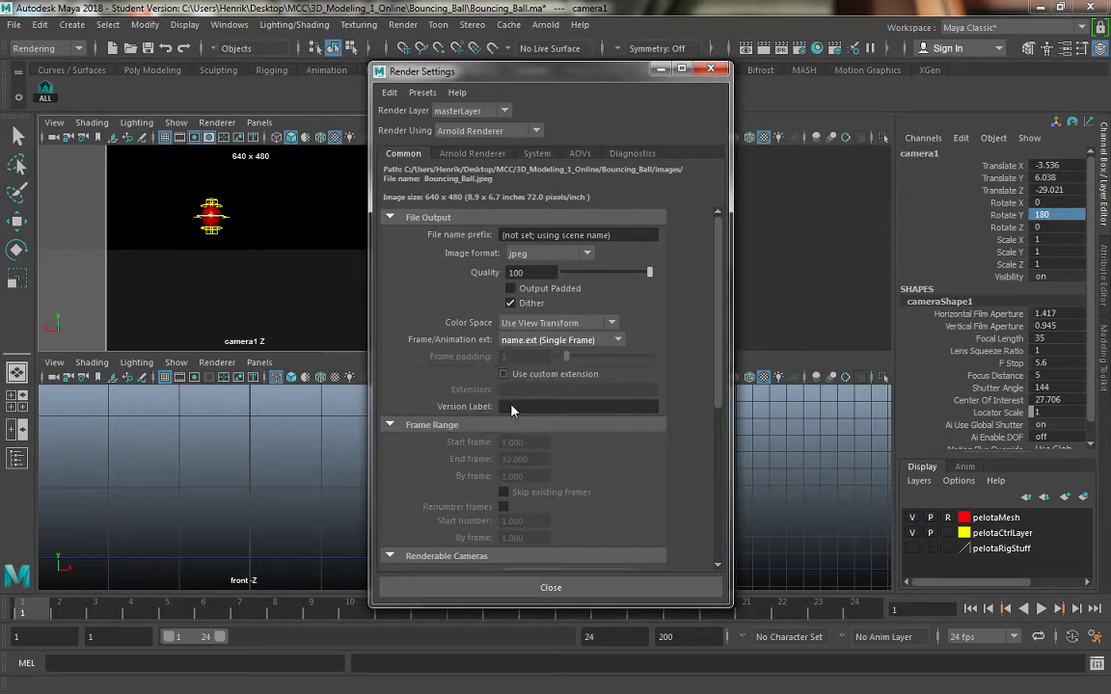
{"action": "left_click", "coordinate": [532, 342]}
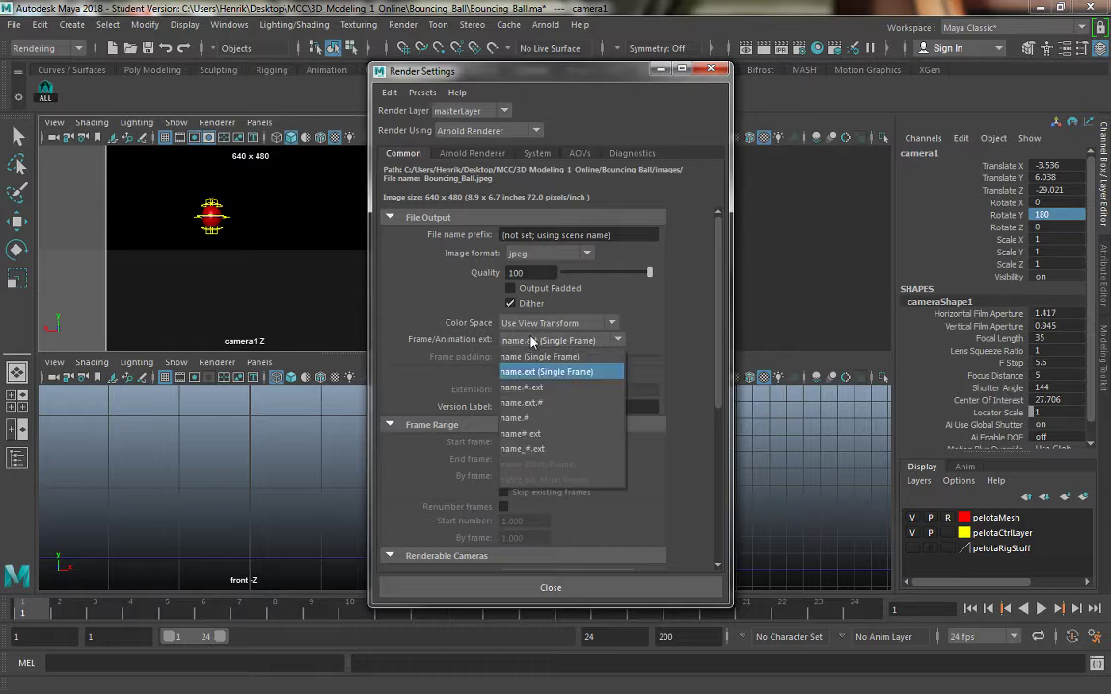
{"action": "left_click", "coordinate": [538, 435]}
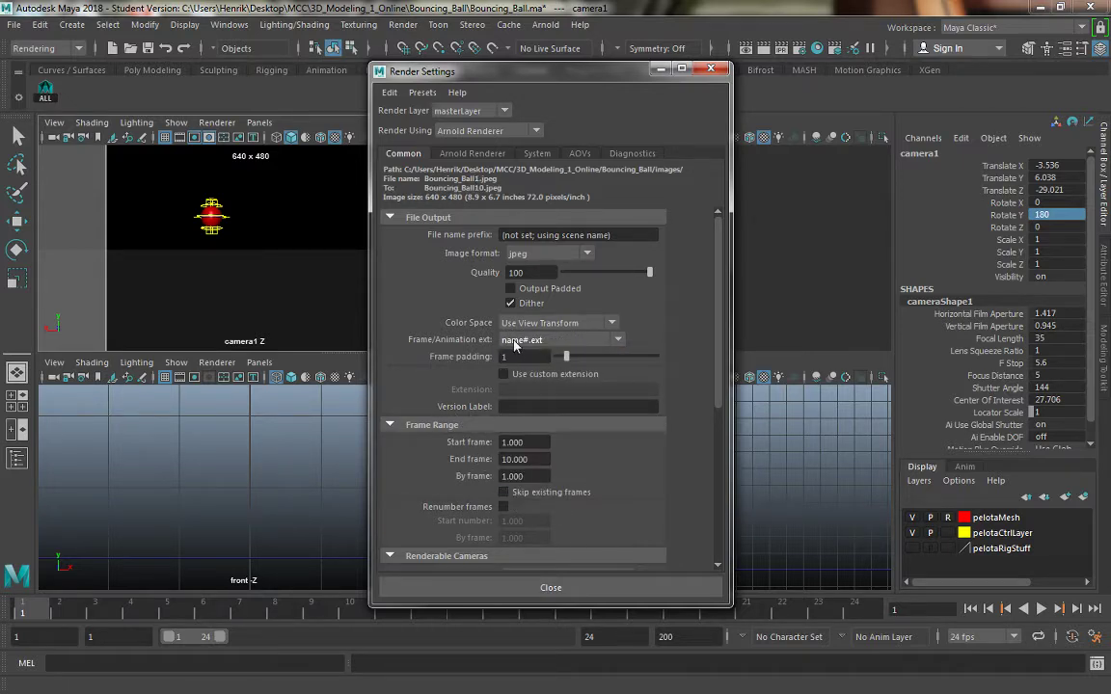
{"action": "left_click", "coordinate": [539, 255]}
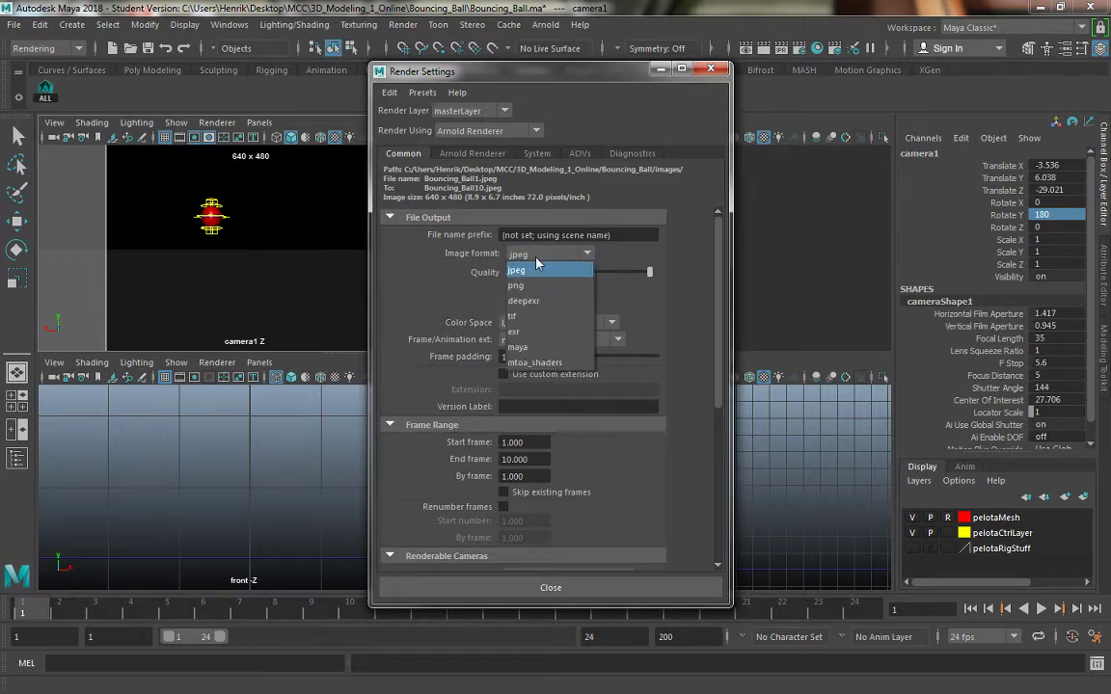
{"action": "left_click", "coordinate": [484, 236]}
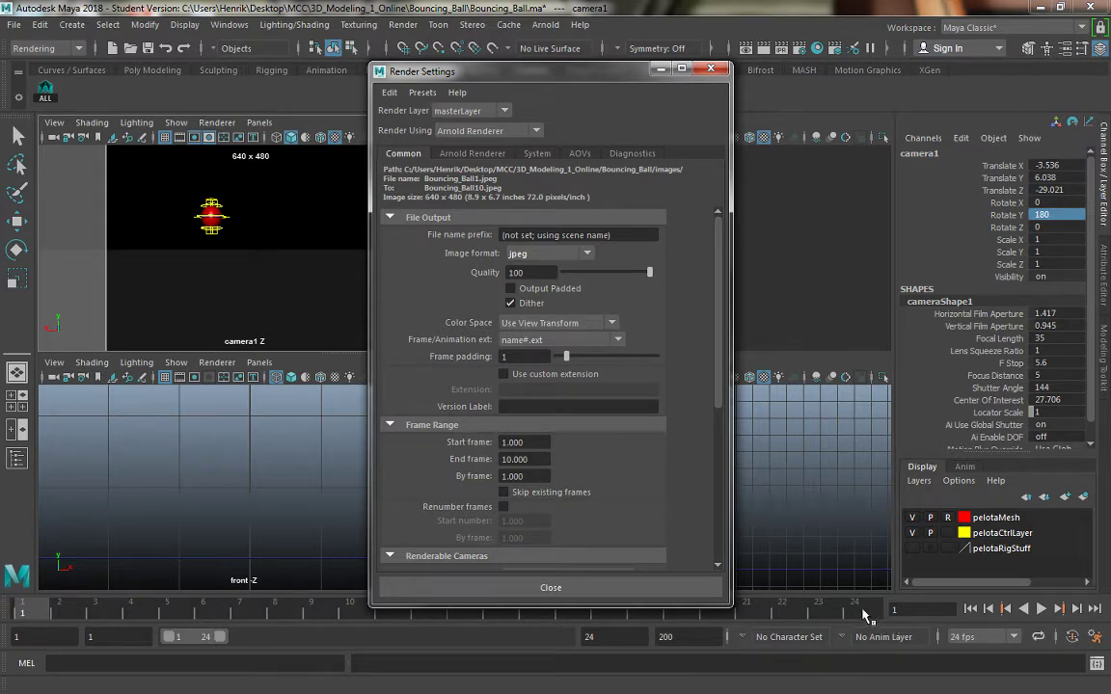
Set the render's end frame to 24 and make camera1 the renderable camera
{"action": "left_click_drag", "start_coordinate": [545, 459], "coordinate": [424, 456]}
{"action": "type", "text": "24"}
{"action": "key", "text": "Return"}
{"action": "scroll", "coordinate": [569, 476], "scroll_direction": "down", "scroll_amount": 3}
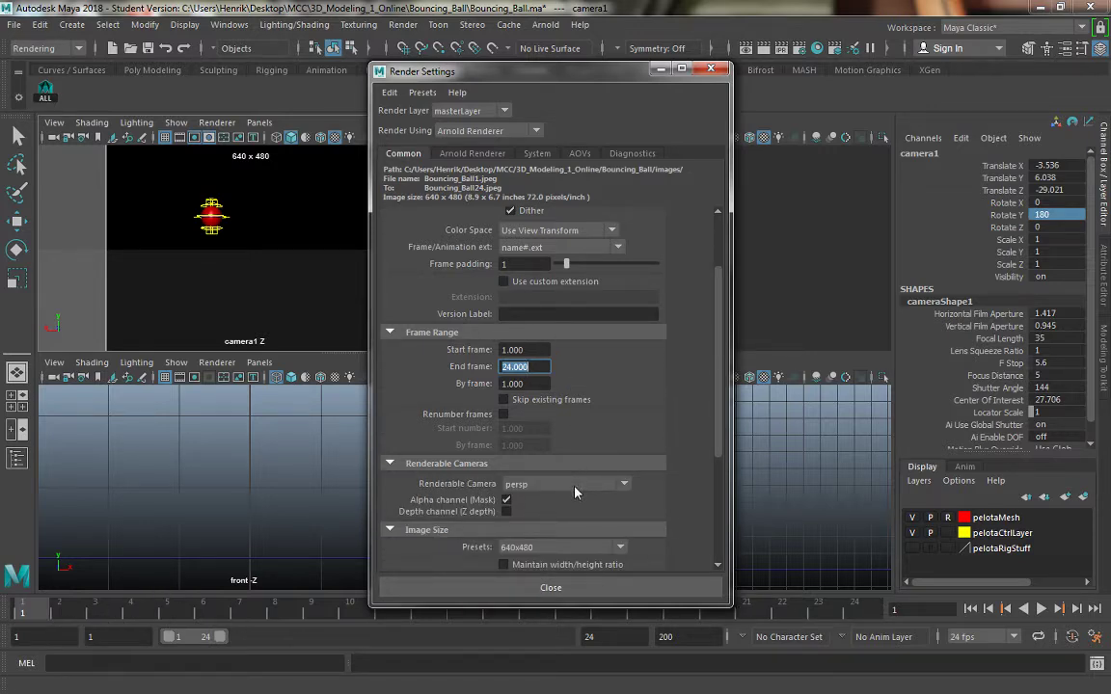
{"action": "left_click", "coordinate": [574, 492]}
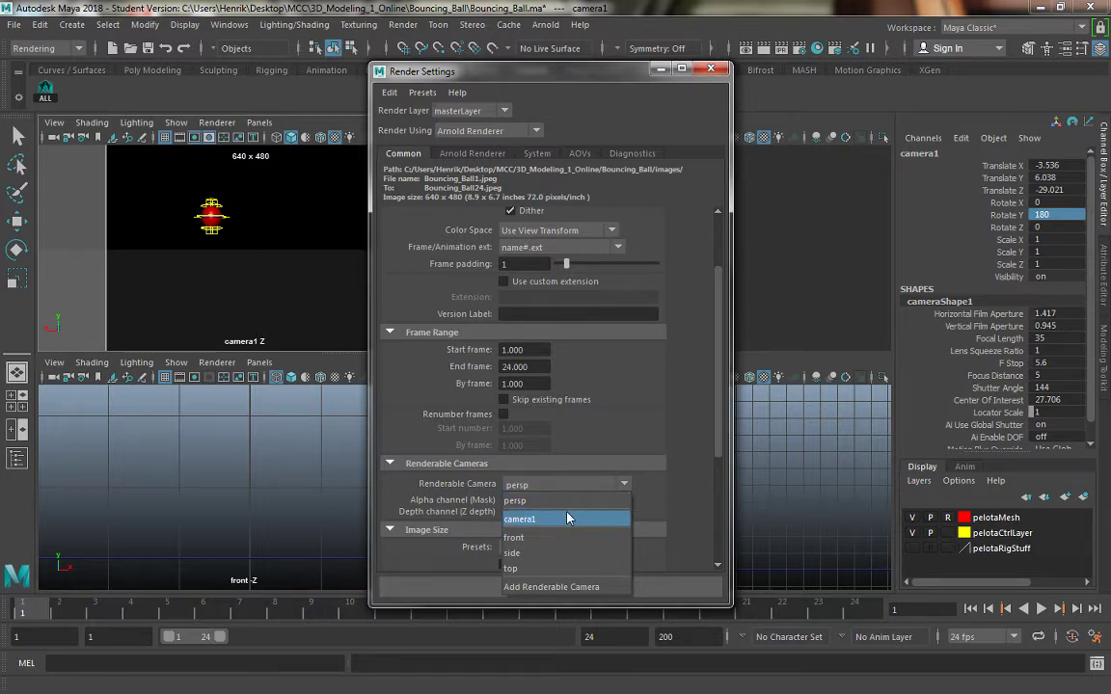
{"action": "left_click", "coordinate": [567, 518]}
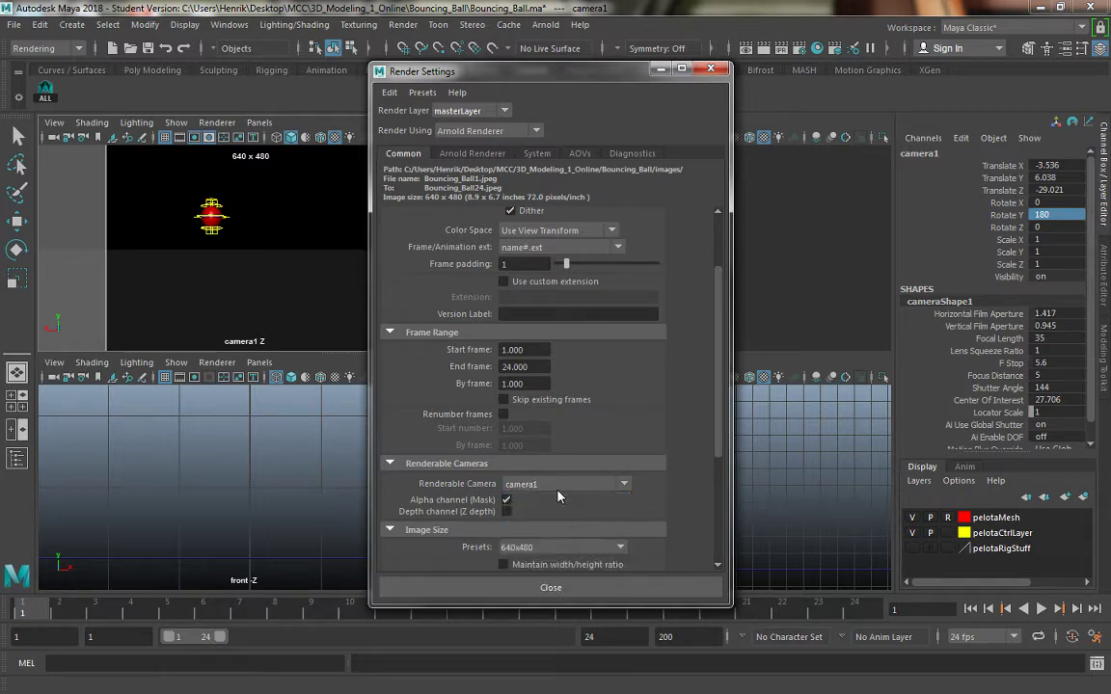
Set the image size preset to HD_540 with size units in pixels, and close the Render Settings
{"action": "scroll", "coordinate": [557, 496], "scroll_direction": "down", "scroll_amount": 3}
{"action": "scroll", "coordinate": [541, 427], "scroll_direction": "down", "scroll_amount": 2}
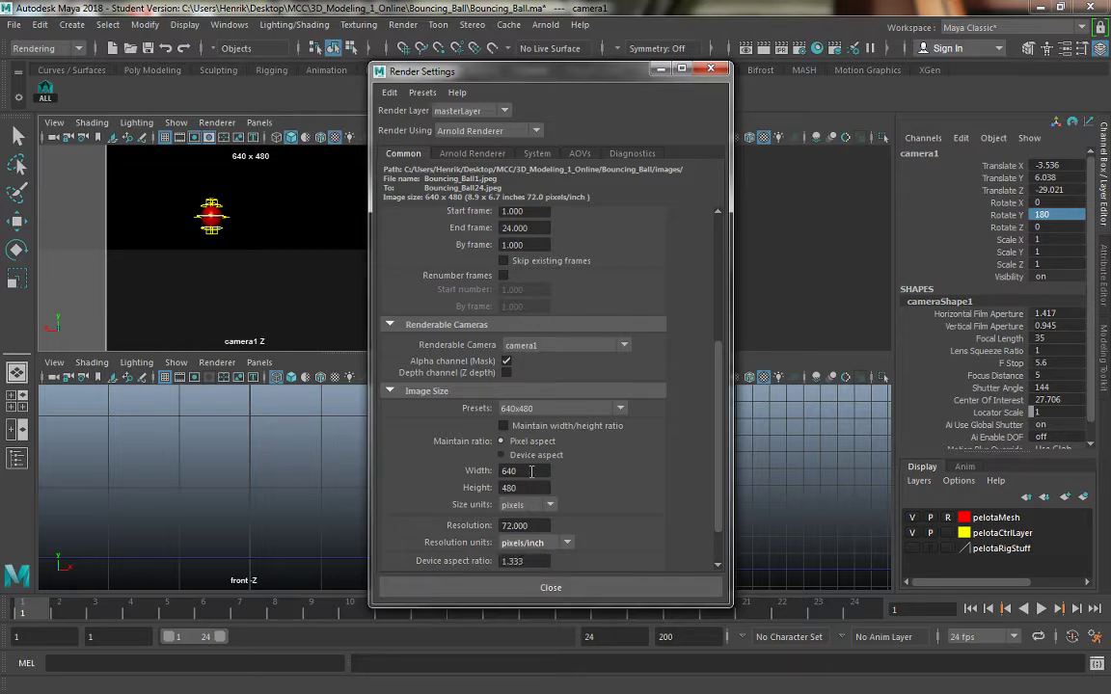
{"action": "left_click", "coordinate": [526, 504]}
{"action": "left_click", "coordinate": [516, 508]}
{"action": "scroll", "coordinate": [598, 528], "scroll_direction": "up", "scroll_amount": 2}
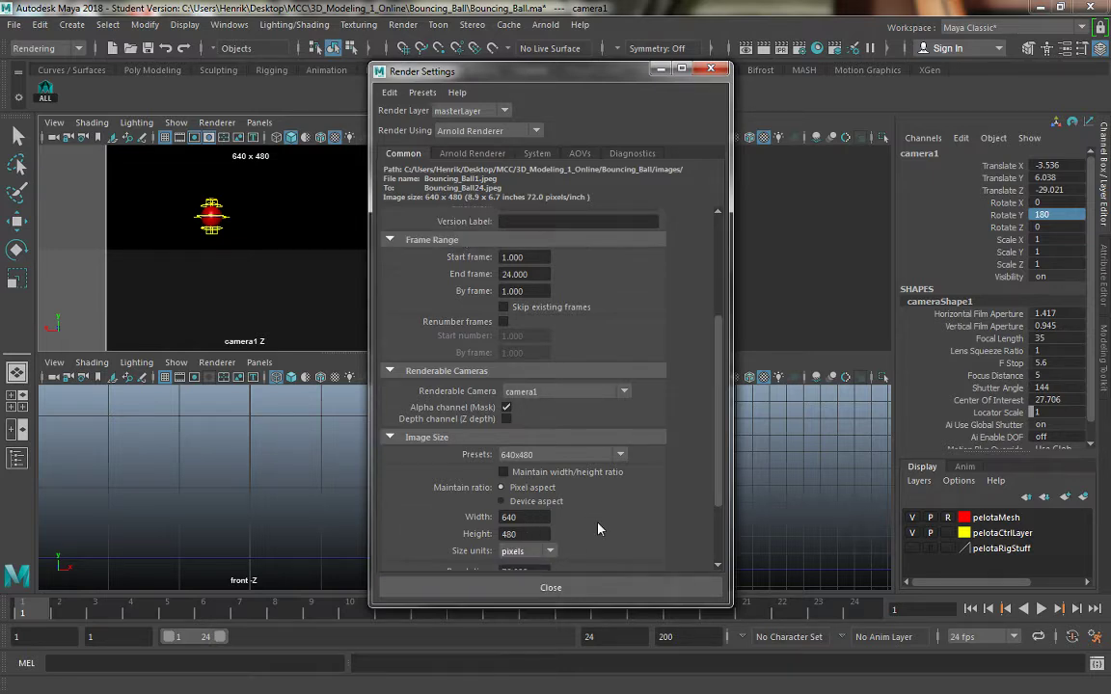
{"action": "left_click", "coordinate": [585, 454]}
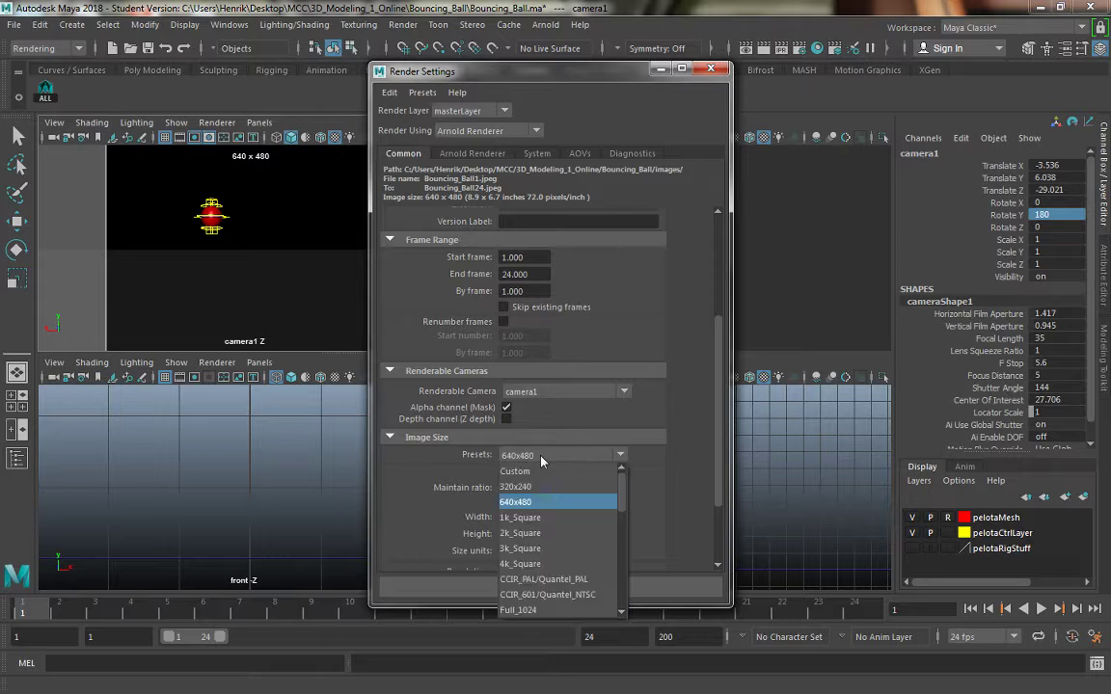
{"action": "scroll", "coordinate": [545, 502], "scroll_direction": "down", "scroll_amount": 2}
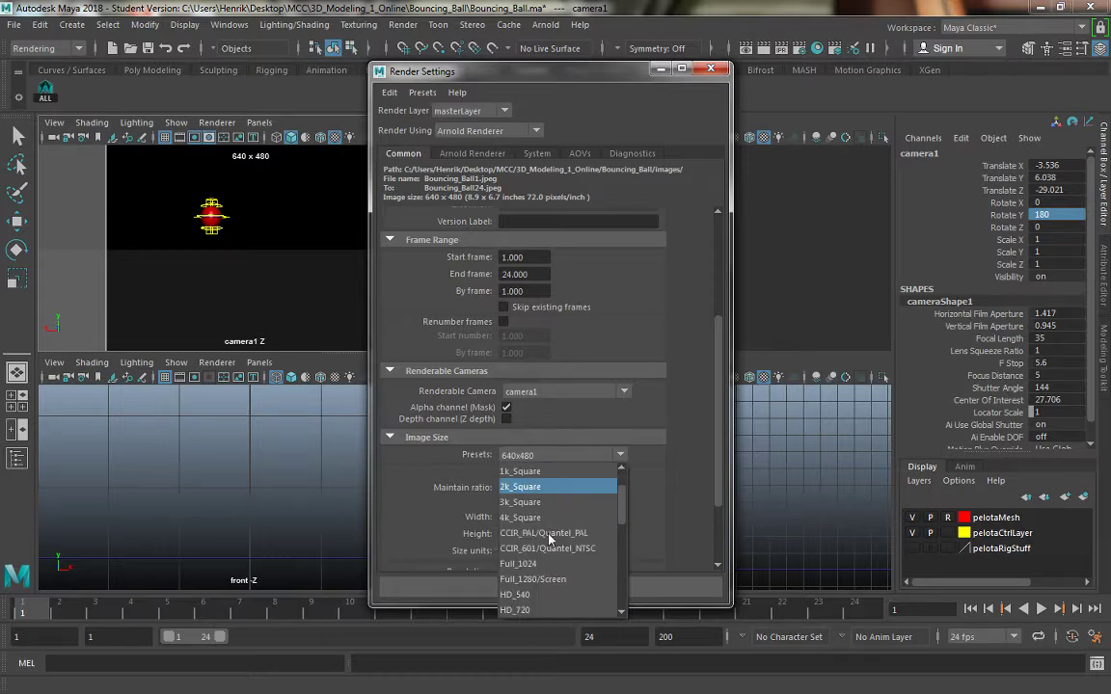
{"action": "left_click", "coordinate": [545, 593]}
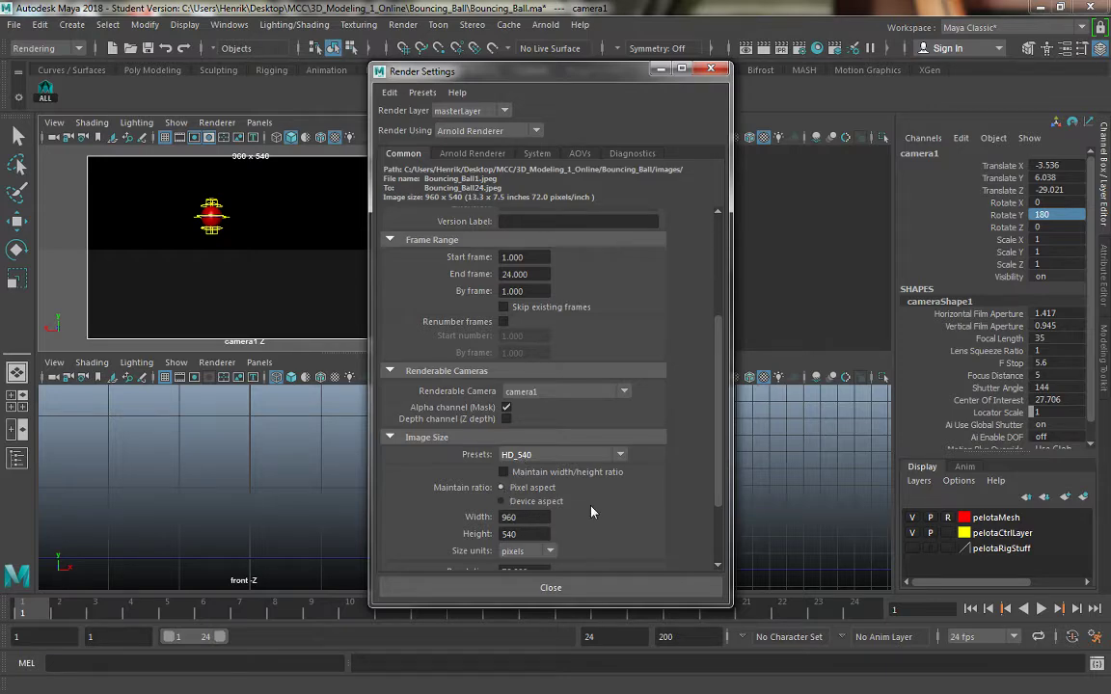
{"action": "scroll", "coordinate": [591, 512], "scroll_direction": "down", "scroll_amount": 3}
{"action": "left_click", "coordinate": [575, 587]}
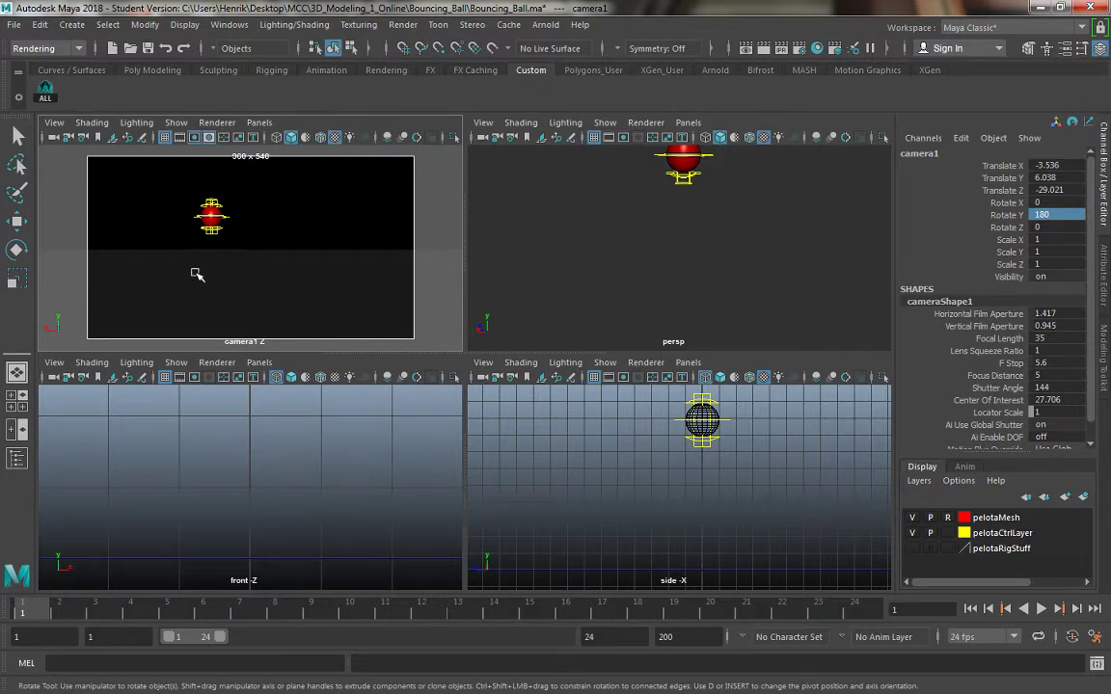
Maximize the camera1 view, reframe the bounce at about X -5.2, Y 2.4, Z -22.8 with Rotate X 6 and Y 181.6, and play the animation
{"action": "left_click", "coordinate": [48, 48]}
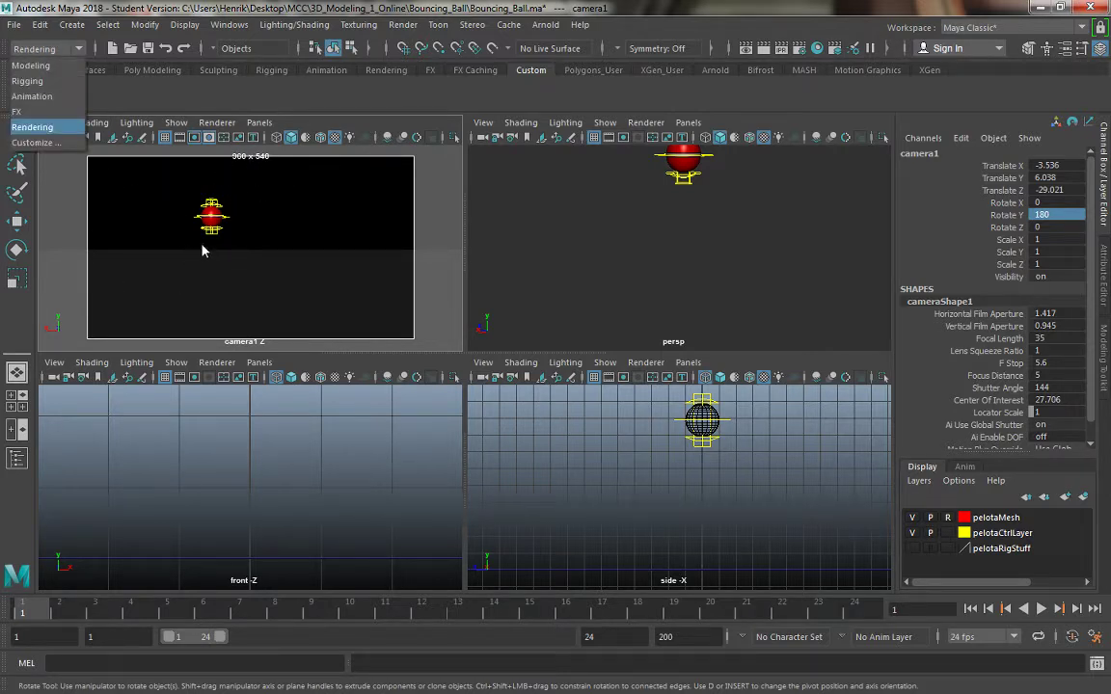
{"action": "left_click", "coordinate": [223, 243]}
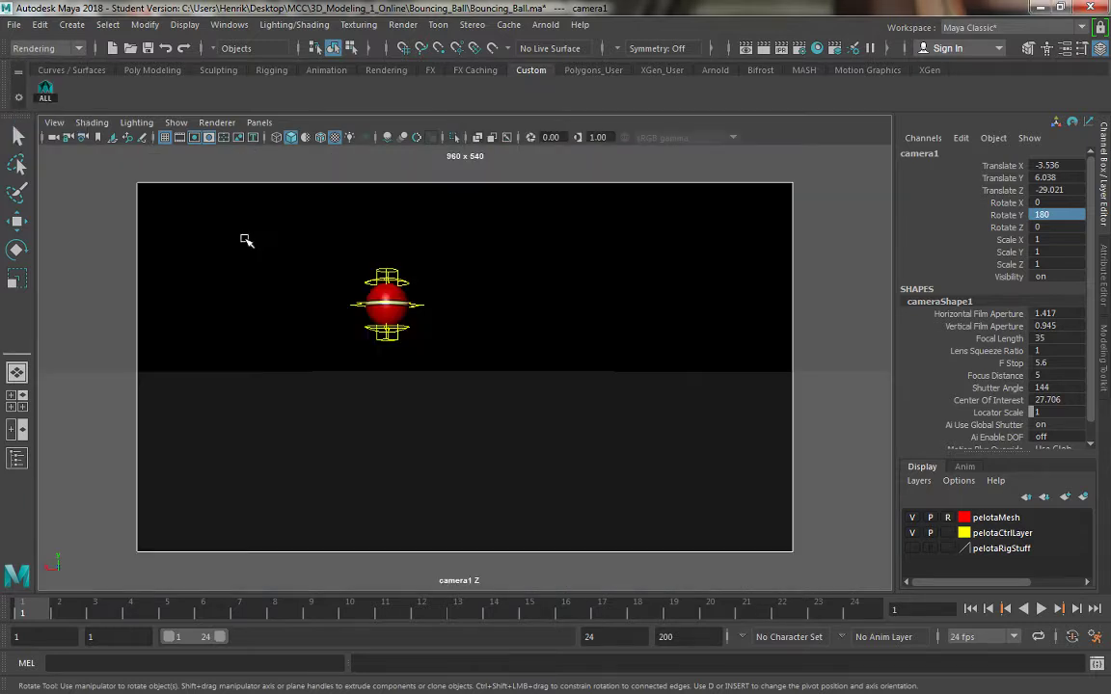
{"action": "scroll", "coordinate": [436, 392], "scroll_direction": "up", "scroll_amount": 5}
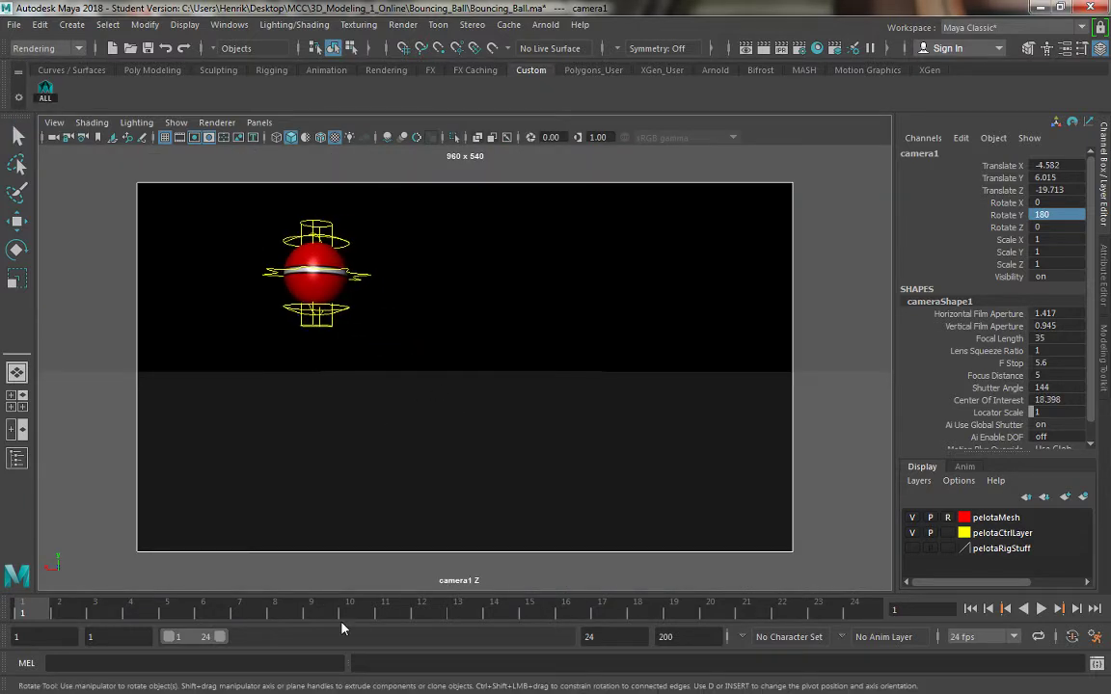
{"action": "left_click_drag", "start_coordinate": [193, 608], "coordinate": [433, 636]}
{"action": "right_click_drag", "start_coordinate": [394, 472], "coordinate": [377, 460], "text": "alt"}
{"action": "left_click_drag", "start_coordinate": [377, 460], "coordinate": [373, 451], "text": "alt"}
{"action": "middle_click_drag", "start_coordinate": [378, 452], "coordinate": [379, 422], "text": "alt"}
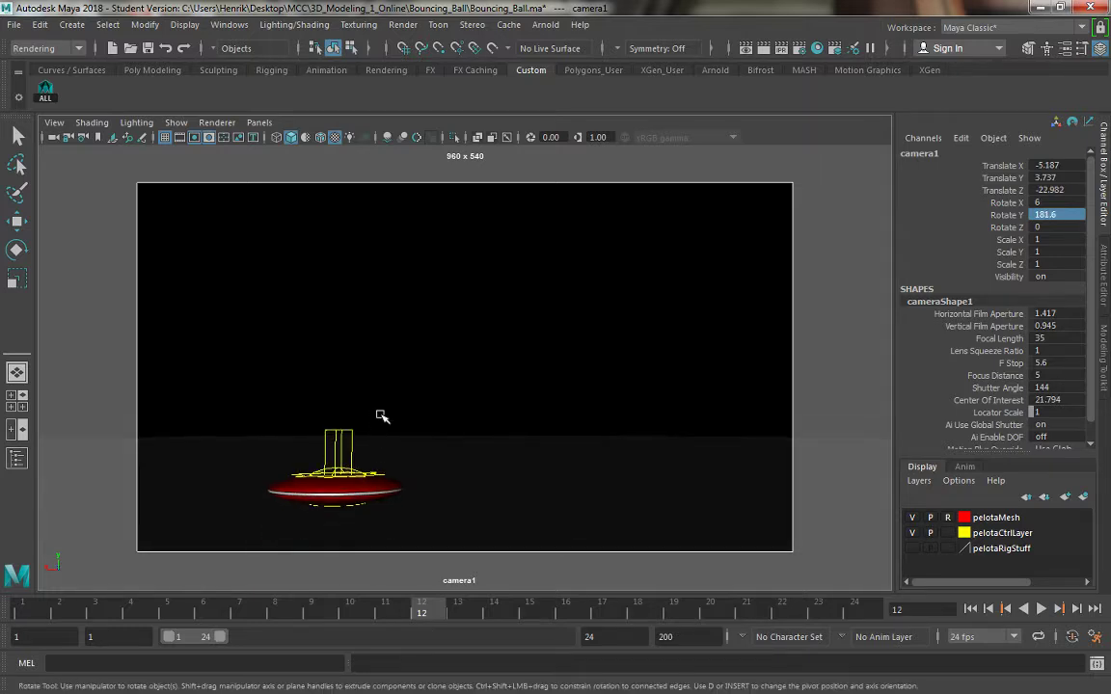
{"action": "key", "text": "alt+v"}
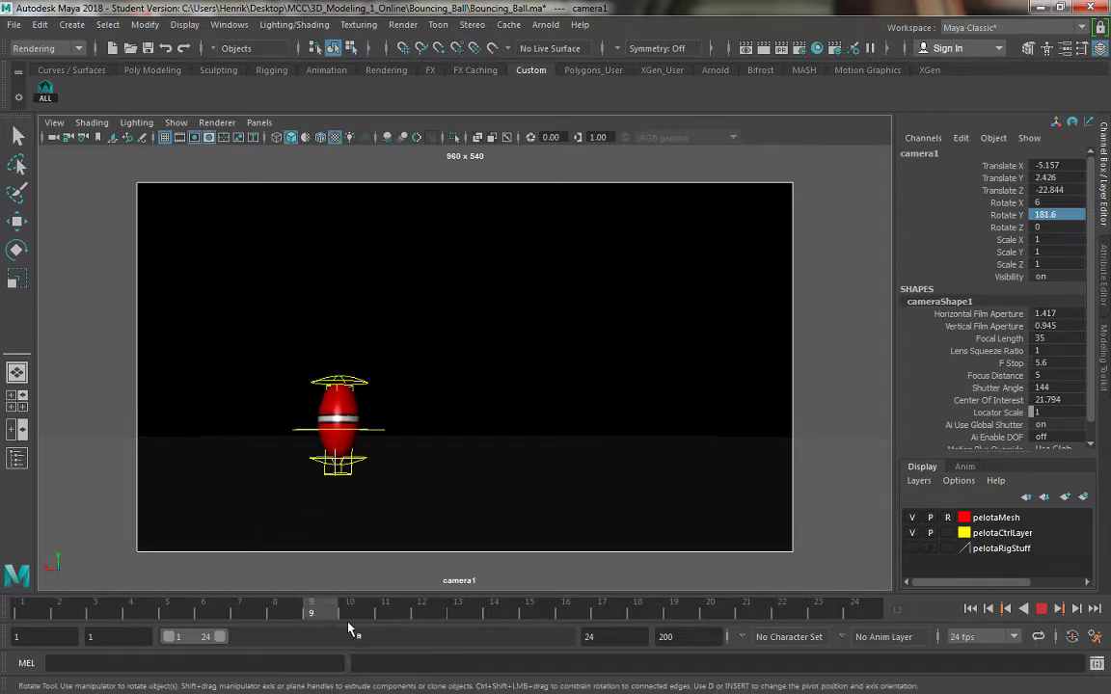
{"action": "key", "text": "alt+v"}
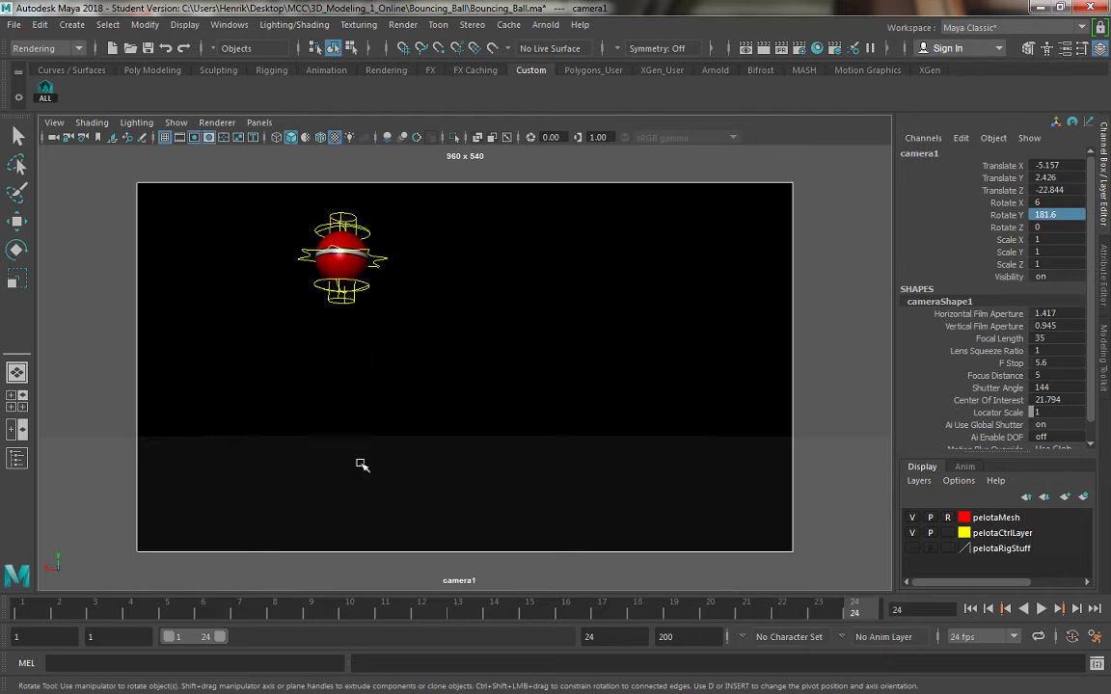
Reframe camera1 closer to the bounce at about X -3.4, Y 1.6, Z -13.3, checking the motion by scrubbing and playing the animation
{"action": "right_click_drag", "start_coordinate": [359, 464], "coordinate": [366, 505], "text": "alt"}
{"action": "middle_click_drag", "start_coordinate": [366, 505], "coordinate": [388, 411], "text": "alt"}
{"action": "key", "text": "alt+shift+v"}
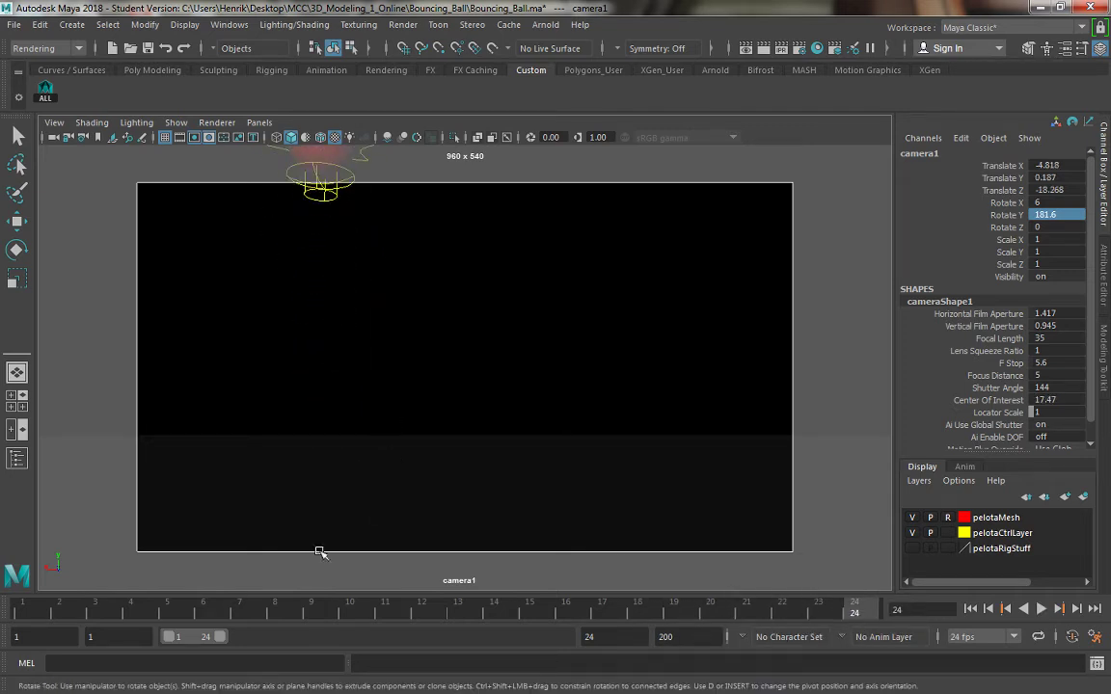
{"action": "left_click_drag", "start_coordinate": [24, 614], "coordinate": [804, 612]}
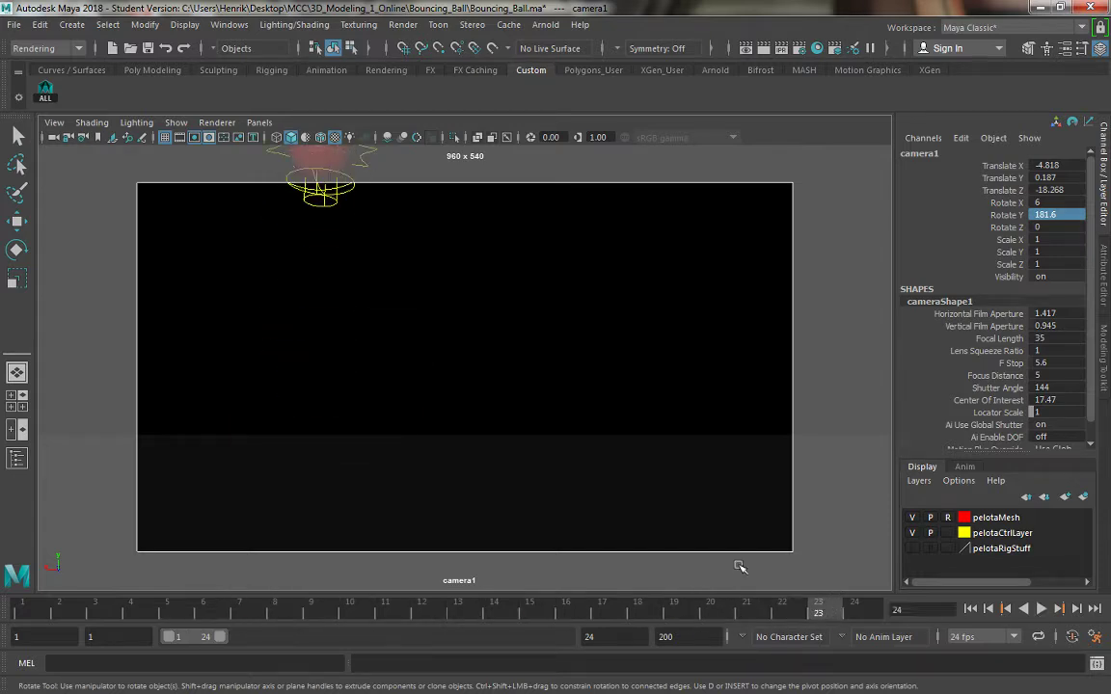
{"action": "middle_click_drag", "start_coordinate": [342, 416], "coordinate": [336, 499], "text": "alt"}
{"action": "right_click_drag", "start_coordinate": [337, 500], "coordinate": [342, 517], "text": "alt"}
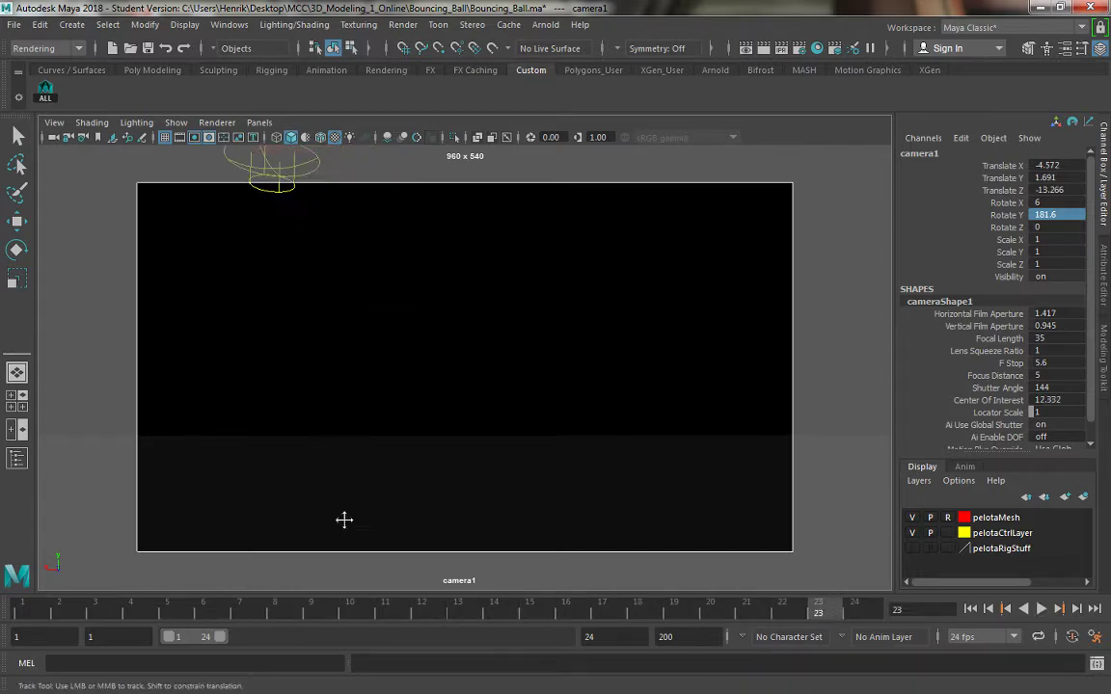
{"action": "key", "text": "alt+v"}
{"action": "left_click_drag", "start_coordinate": [88, 622], "coordinate": [921, 655]}
{"action": "middle_click_drag", "start_coordinate": [279, 464], "coordinate": [308, 472], "text": "alt"}
{"action": "key", "text": "alt+v"}
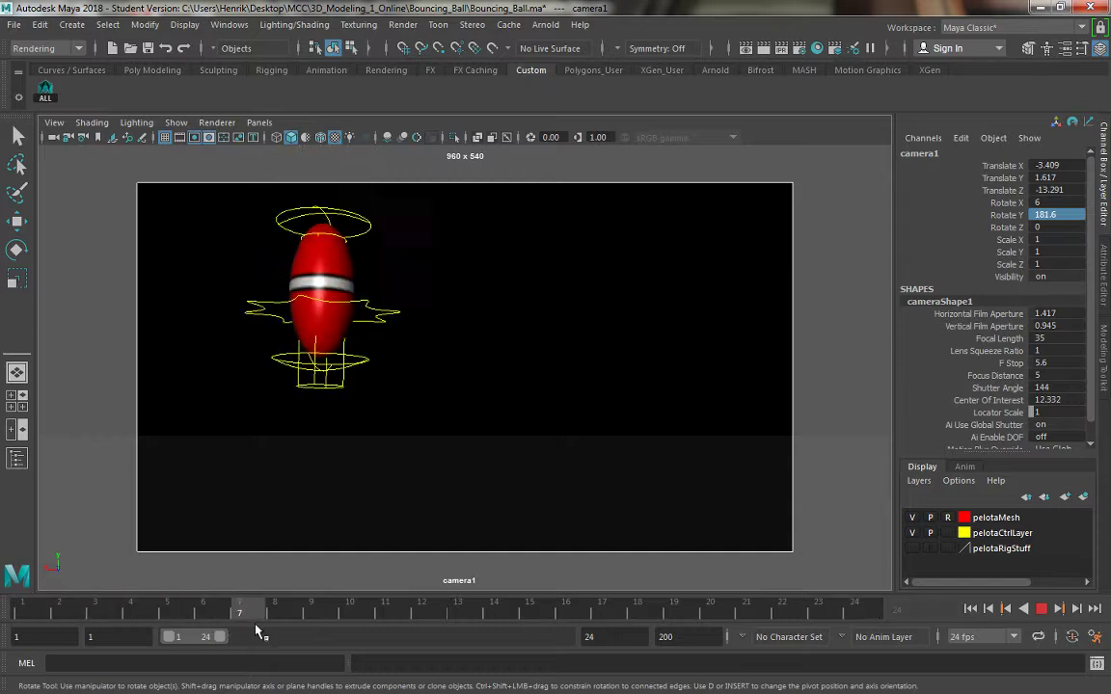
{"action": "key", "text": "alt+v"}
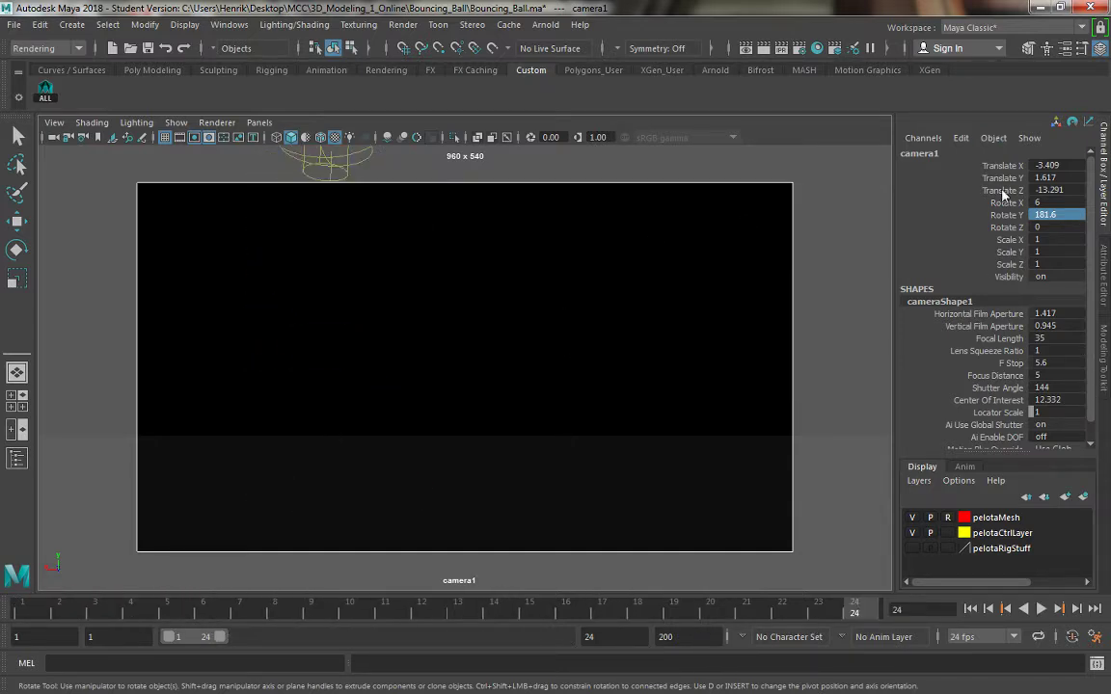
Lock all of camera1's translate and rotate channels, X, Y and Z
{"action": "left_click_drag", "start_coordinate": [902, 164], "coordinate": [998, 229]}
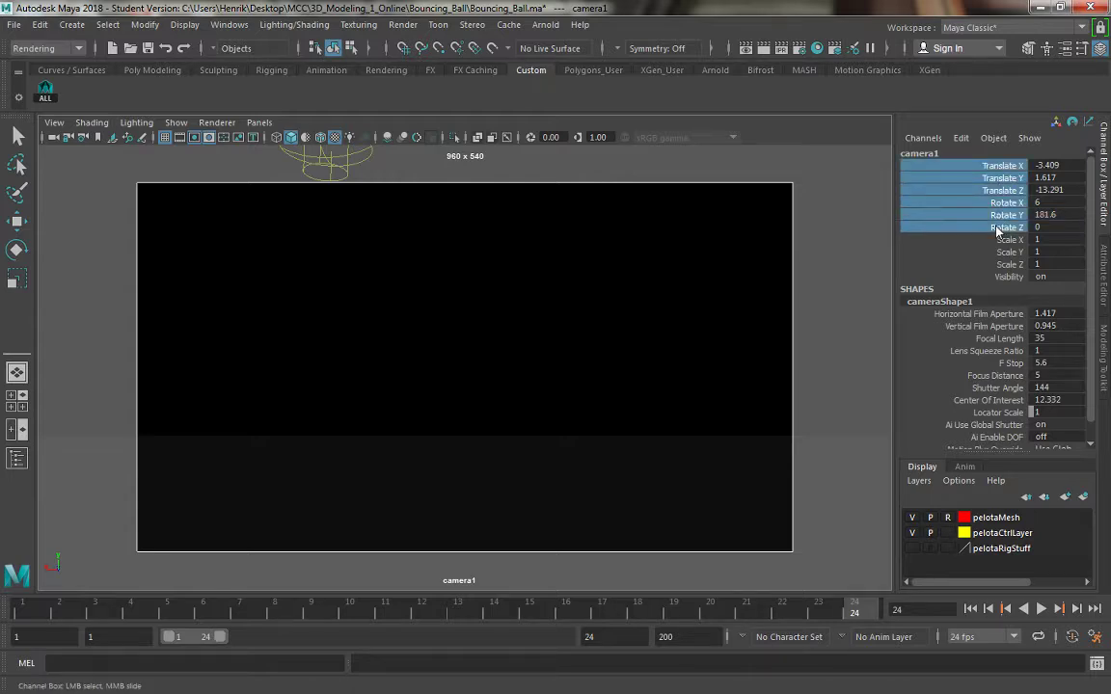
{"action": "right_click", "coordinate": [998, 231]}
{"action": "left_click", "coordinate": [1003, 190]}
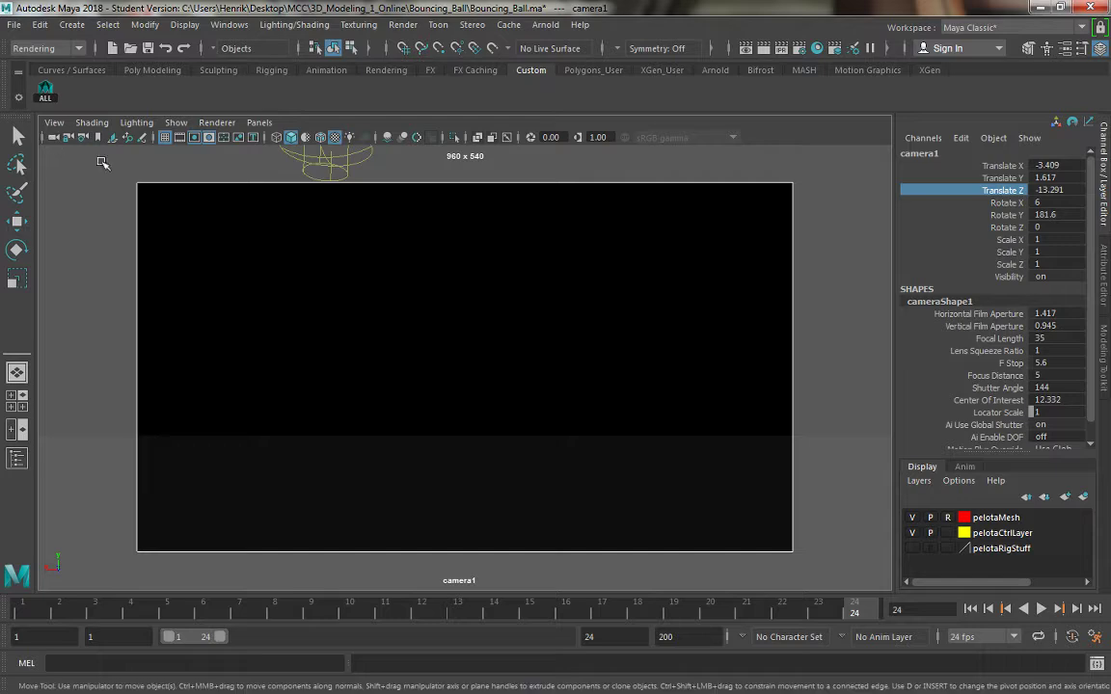
{"action": "left_click_drag", "start_coordinate": [1003, 166], "coordinate": [998, 228]}
{"action": "right_click", "coordinate": [998, 229]}
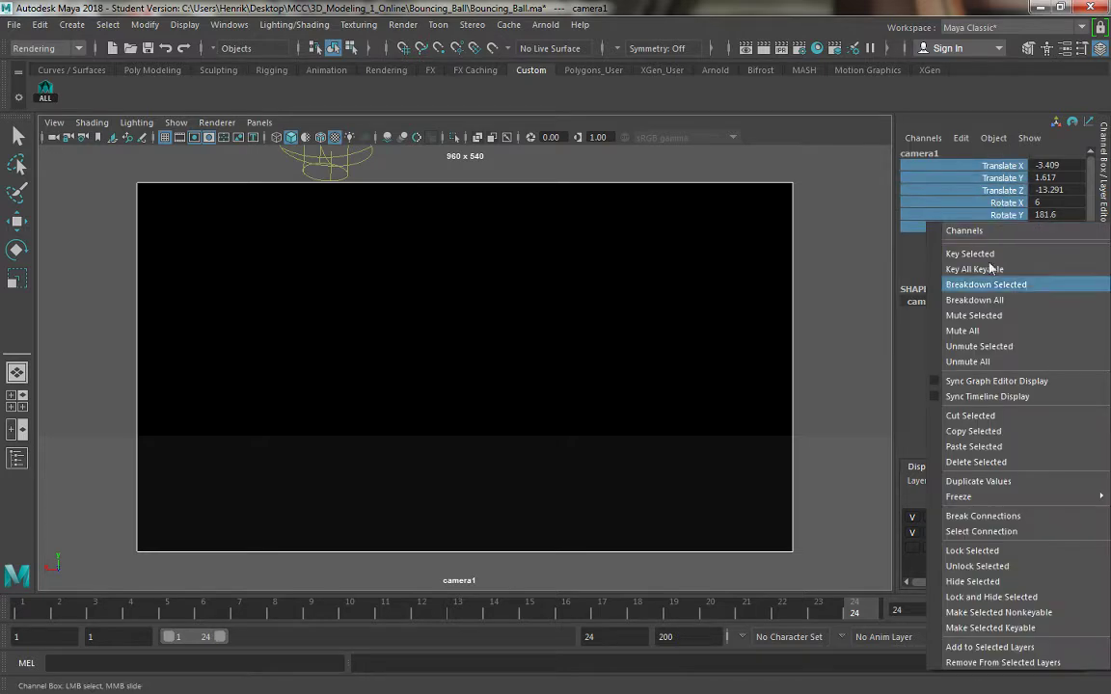
{"action": "left_click", "coordinate": [974, 538]}
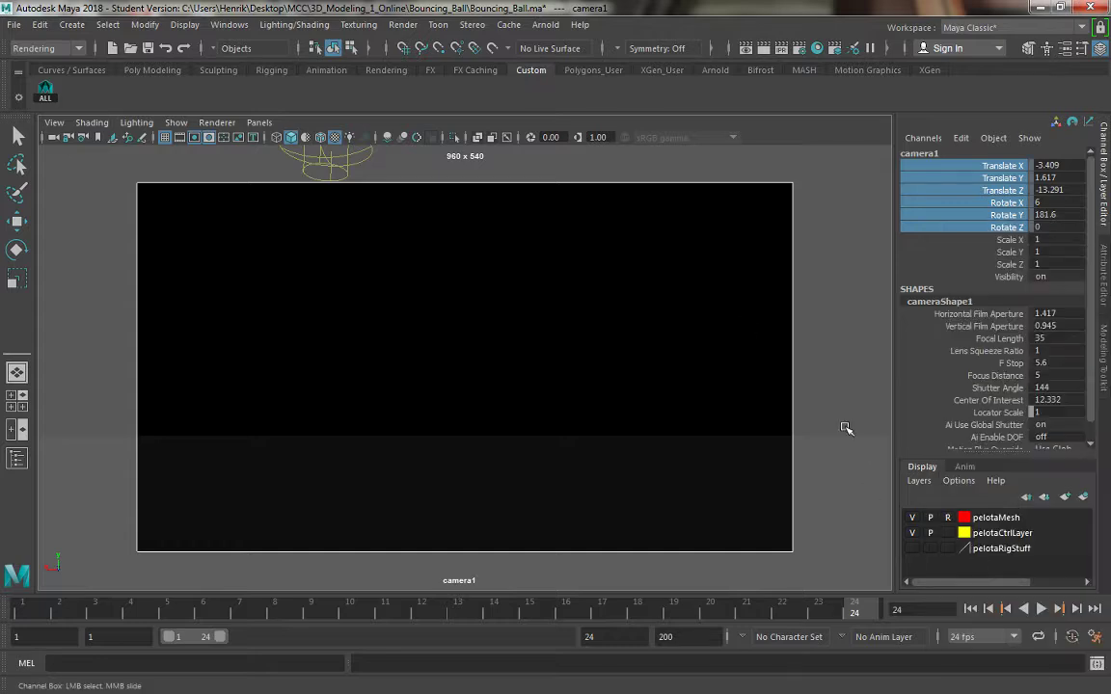
Go to frame 9, preview it through camera1 in the Arnold RenderView, and close the preview
{"action": "left_click", "coordinate": [668, 433]}
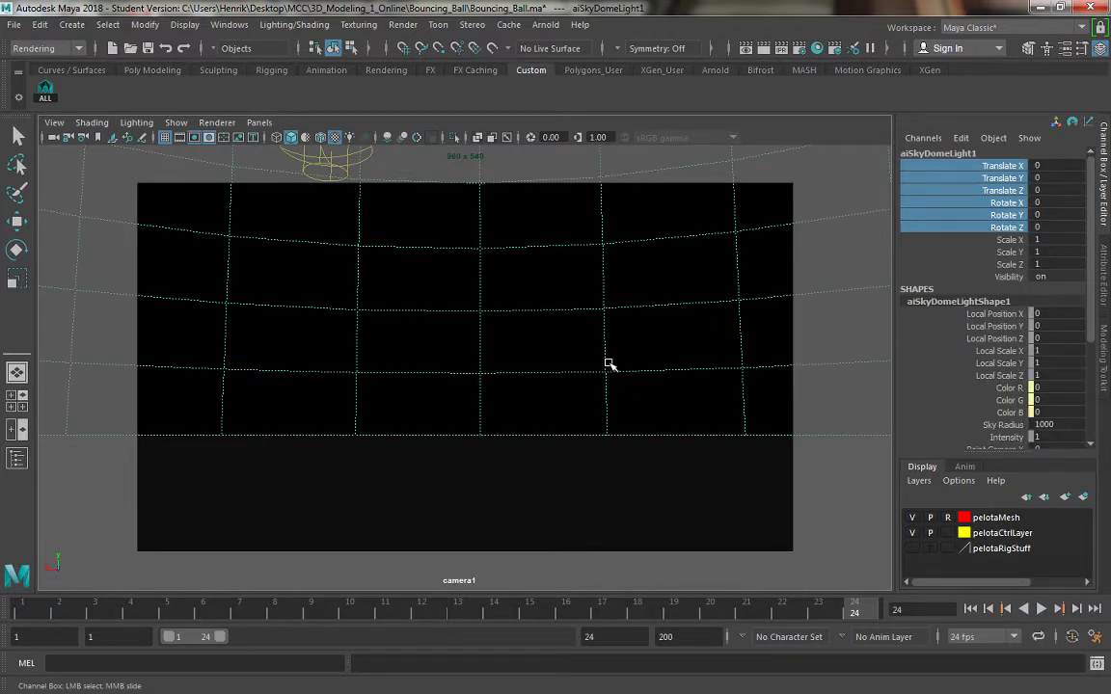
{"action": "left_click_drag", "start_coordinate": [333, 615], "coordinate": [311, 618]}
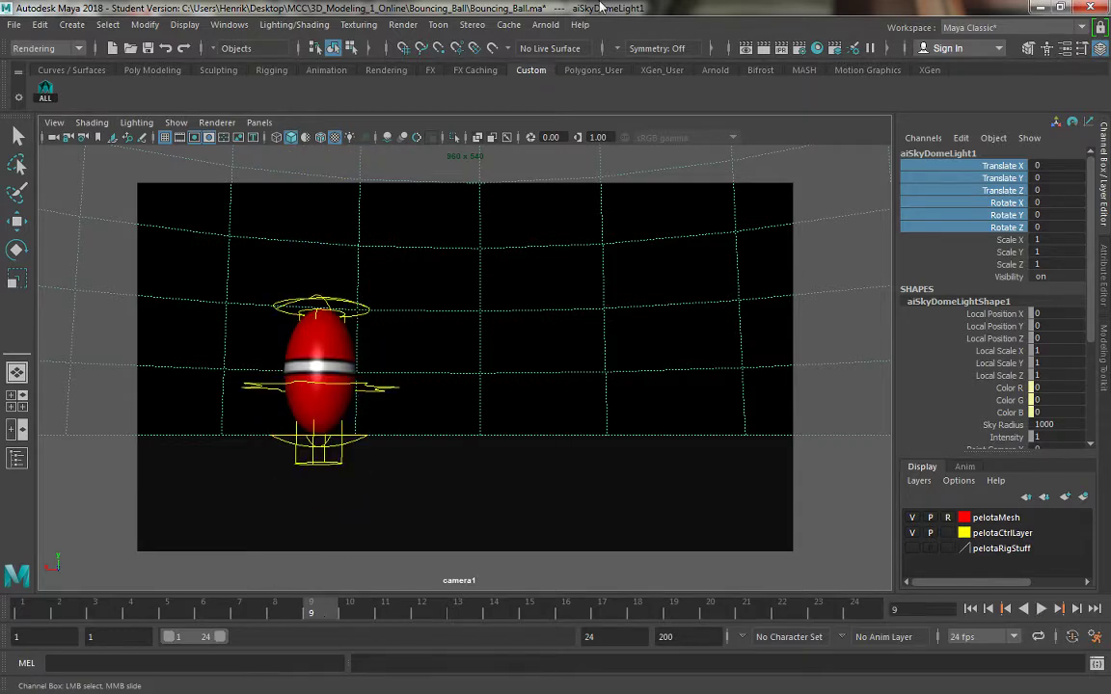
{"action": "left_click", "coordinate": [545, 24]}
{"action": "left_click", "coordinate": [564, 47]}
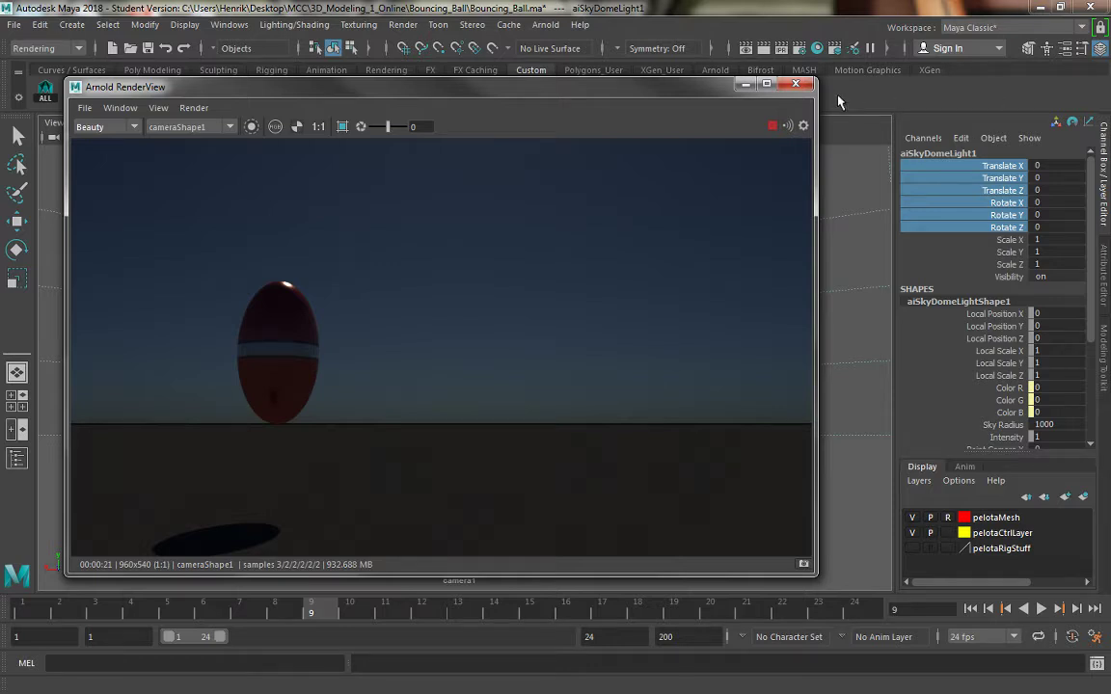
{"action": "left_click", "coordinate": [794, 84]}
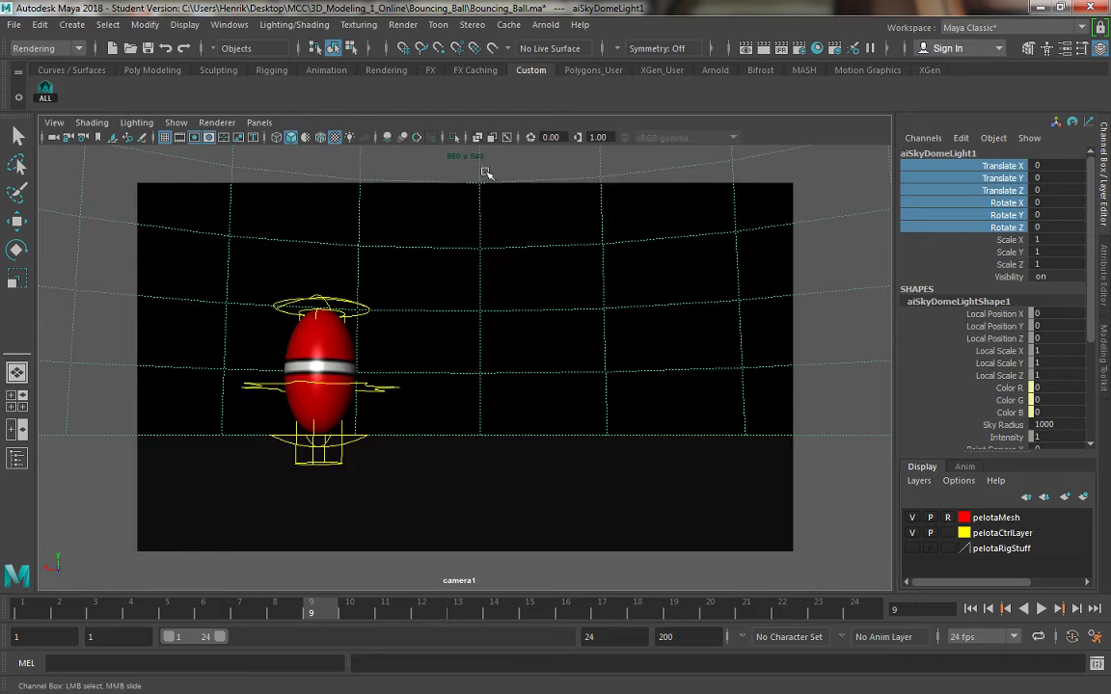
Review the Render Settings for file output, frame range, renderable camera and image size, and close them
{"action": "left_click", "coordinate": [402, 26]}
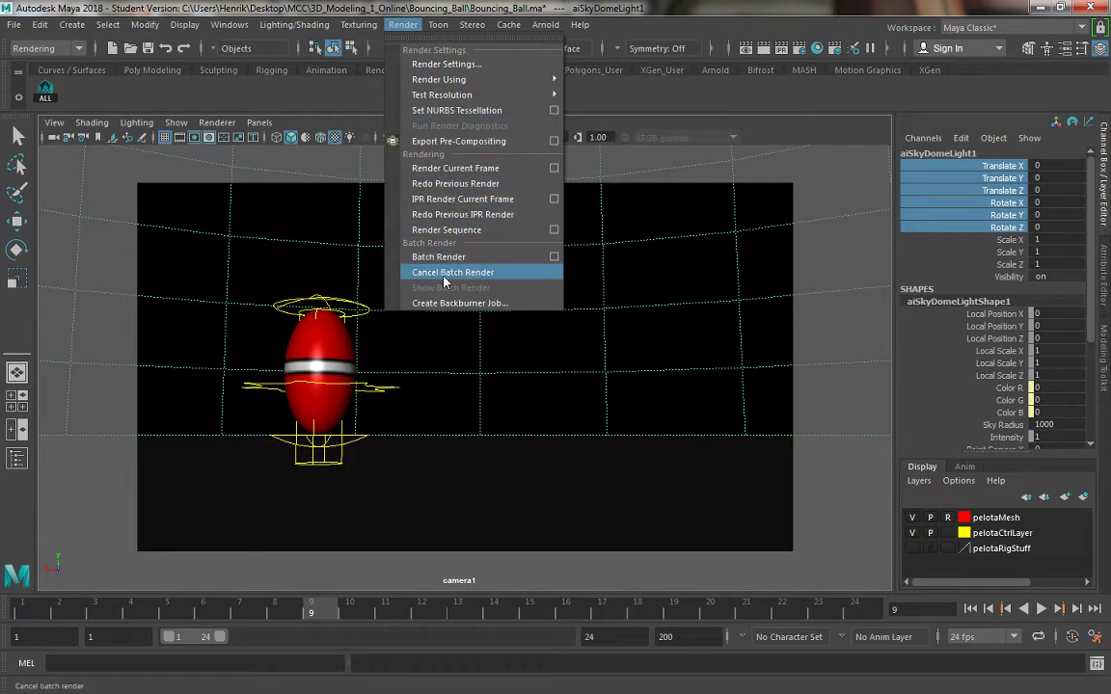
{"action": "left_click", "coordinate": [444, 64]}
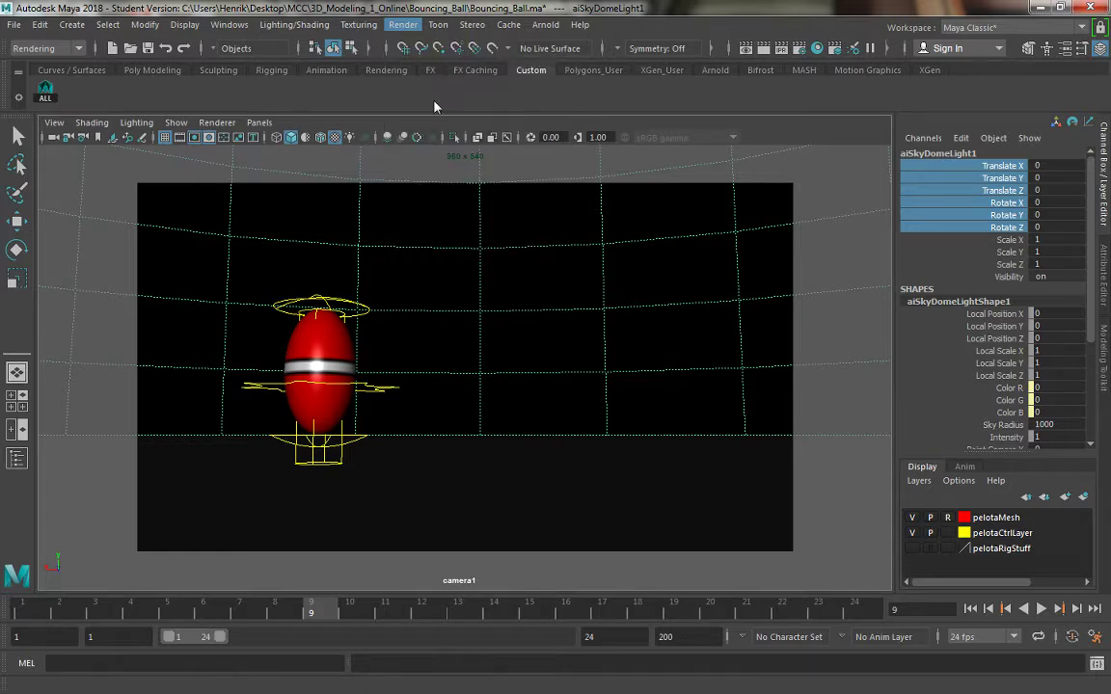
{"action": "scroll", "coordinate": [519, 221], "scroll_direction": "up", "scroll_amount": 5}
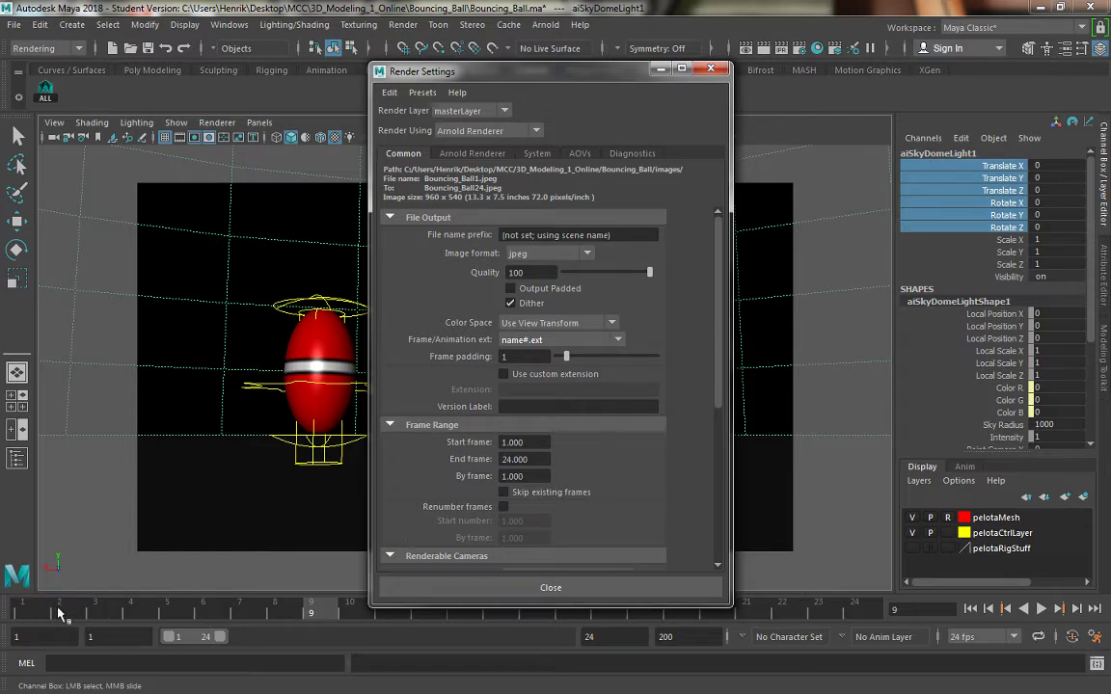
{"action": "scroll", "coordinate": [675, 504], "scroll_direction": "down", "scroll_amount": 5}
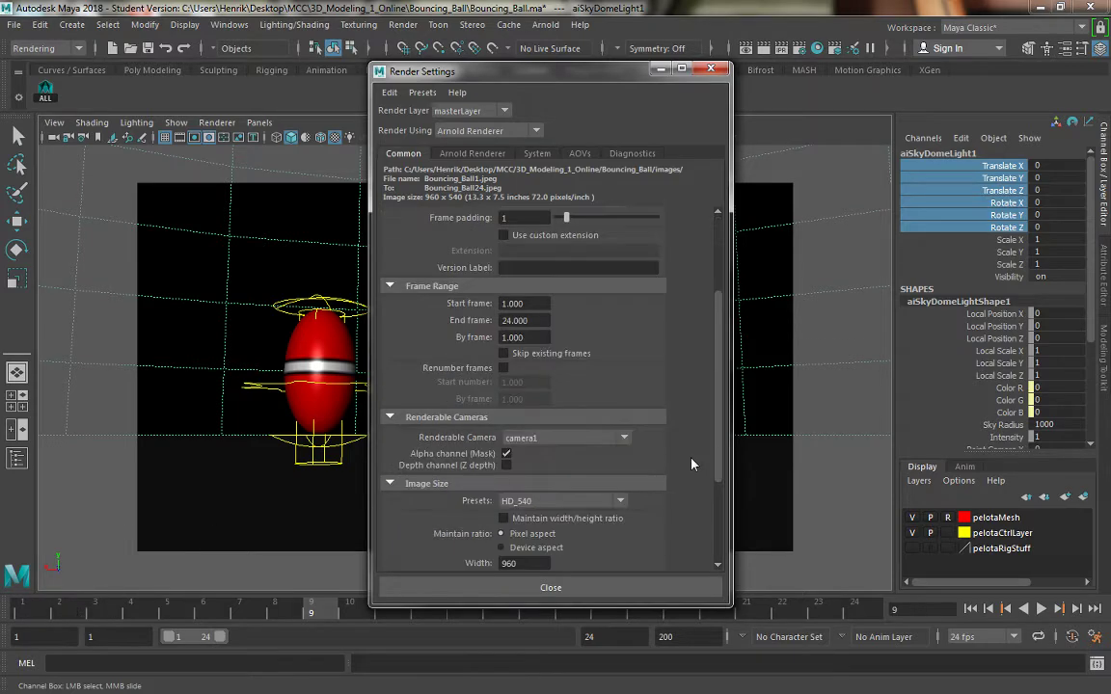
{"action": "left_click", "coordinate": [550, 587]}
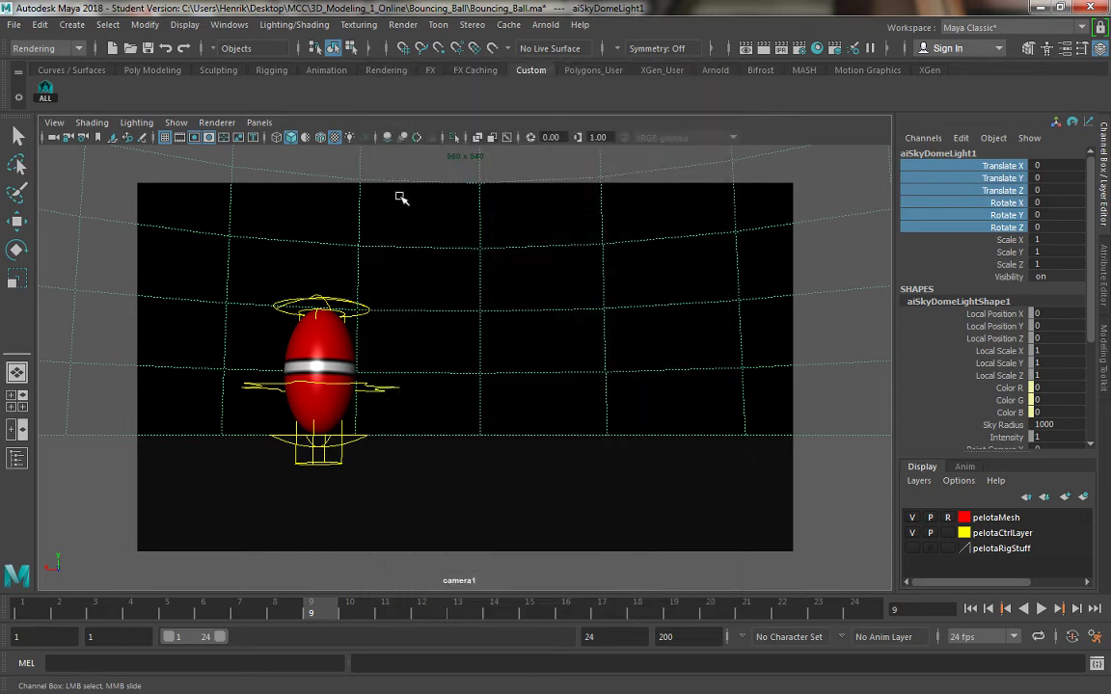
Set the current project to the Bouncing_Ball folder inside 3D_Modeling_1_Online
{"action": "left_click", "coordinate": [13, 25]}
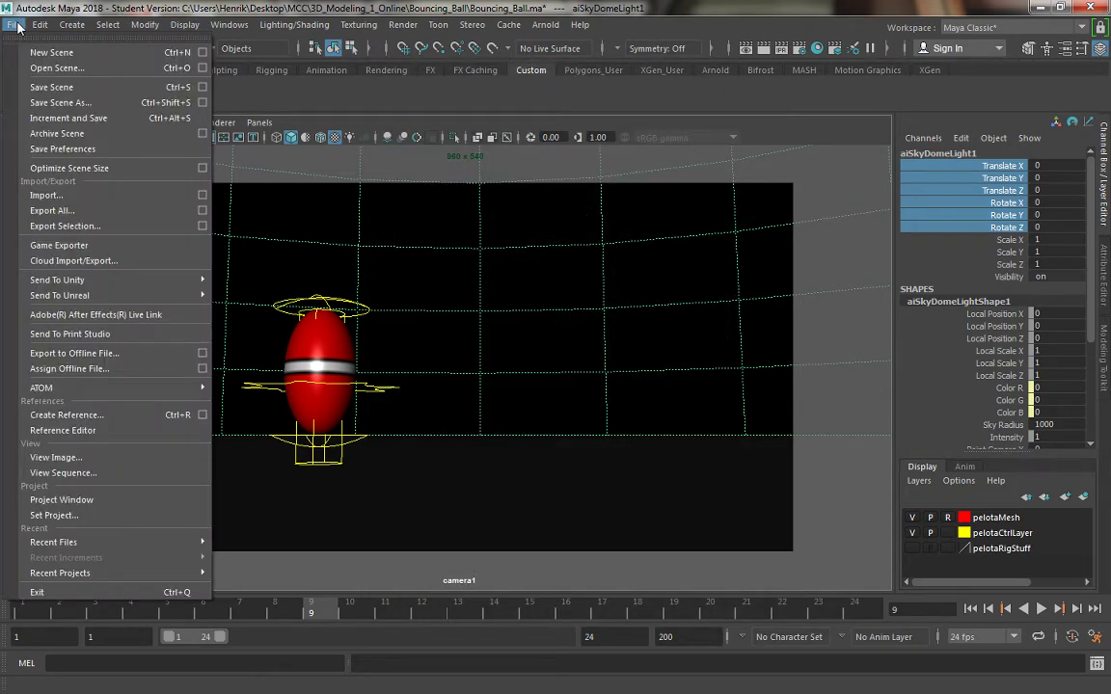
{"action": "left_click", "coordinate": [16, 26]}
{"action": "left_click", "coordinate": [15, 29]}
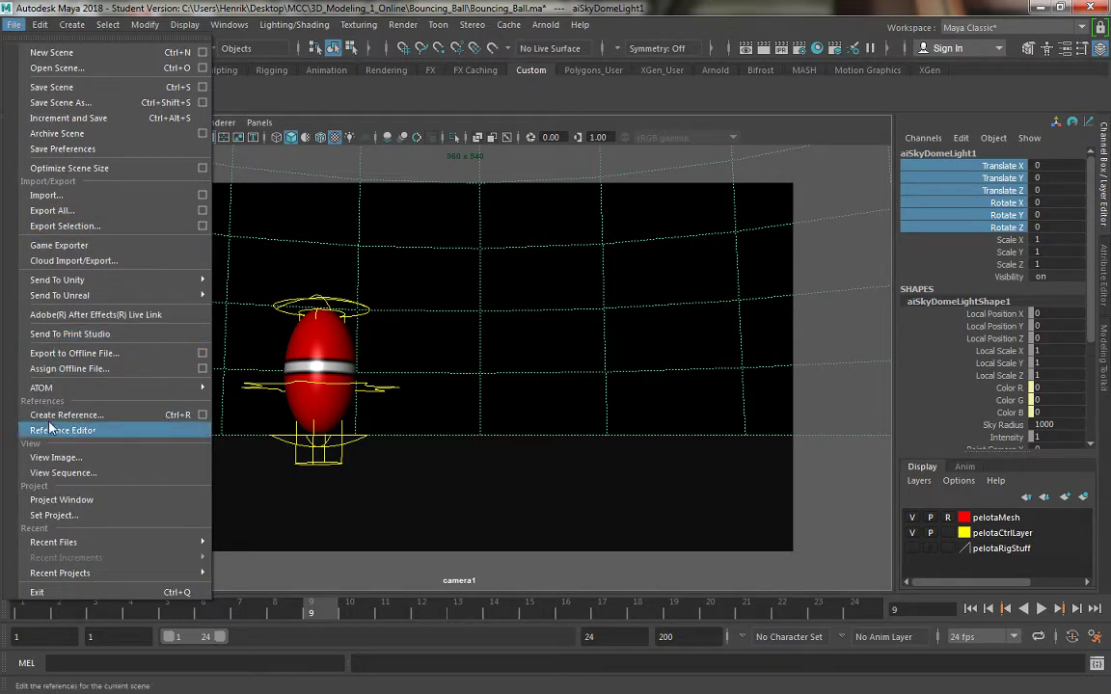
{"action": "left_click", "coordinate": [57, 499]}
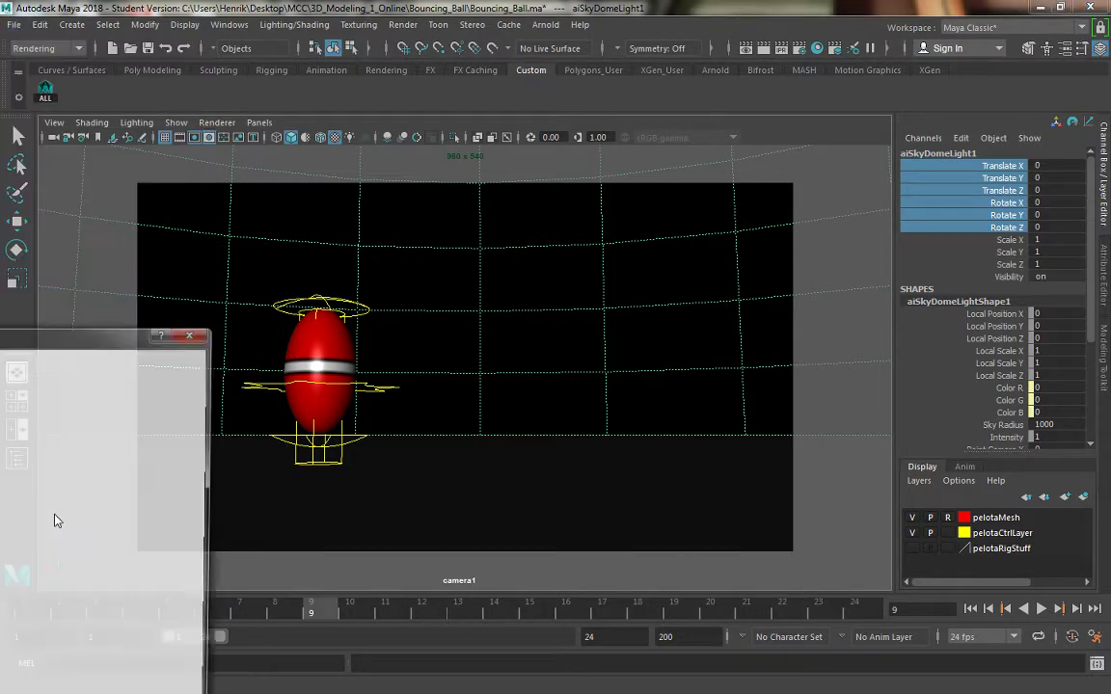
{"action": "left_click_drag", "start_coordinate": [50, 338], "coordinate": [655, 145]}
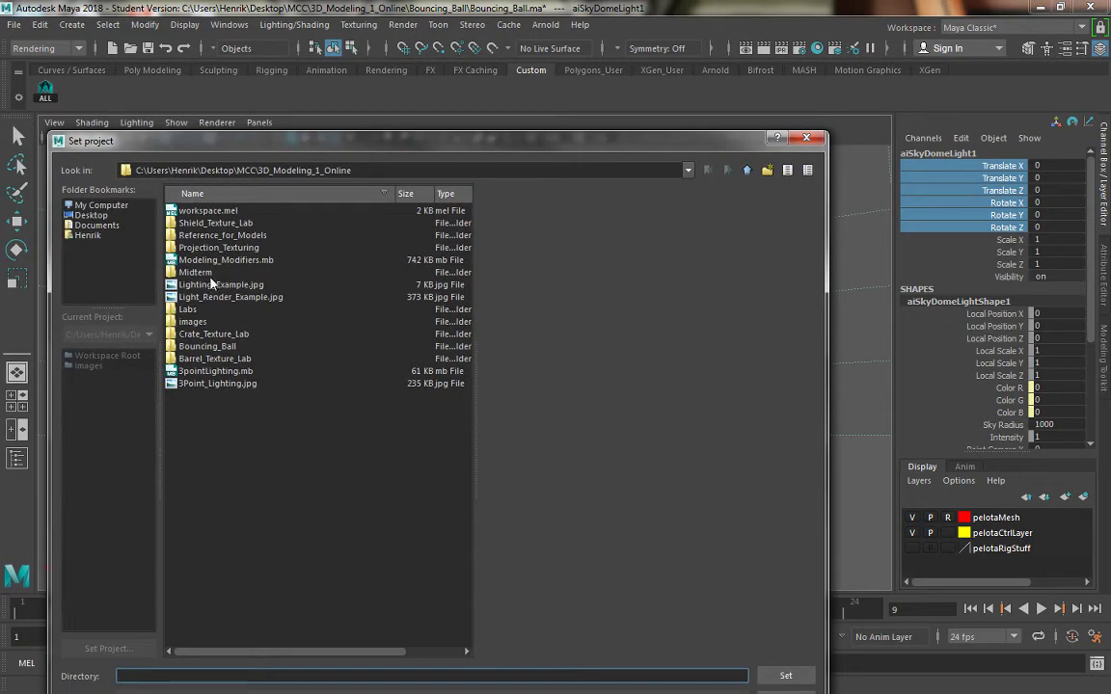
{"action": "double_click", "coordinate": [218, 347]}
{"action": "left_click_drag", "start_coordinate": [323, 144], "coordinate": [323, 89]}
{"action": "left_click", "coordinate": [783, 620]}
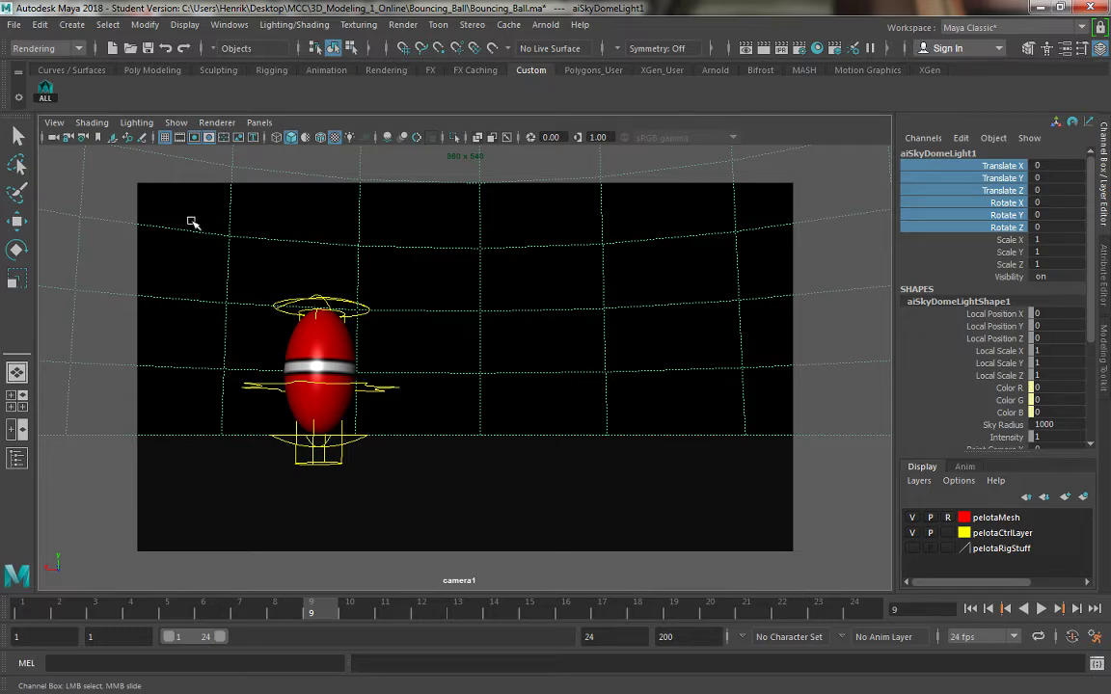
Save the scene as Bouncing_Ball_Render.ma in the Bouncing_Ball folder, using the Maya ASCII file type
{"action": "left_click", "coordinate": [14, 25]}
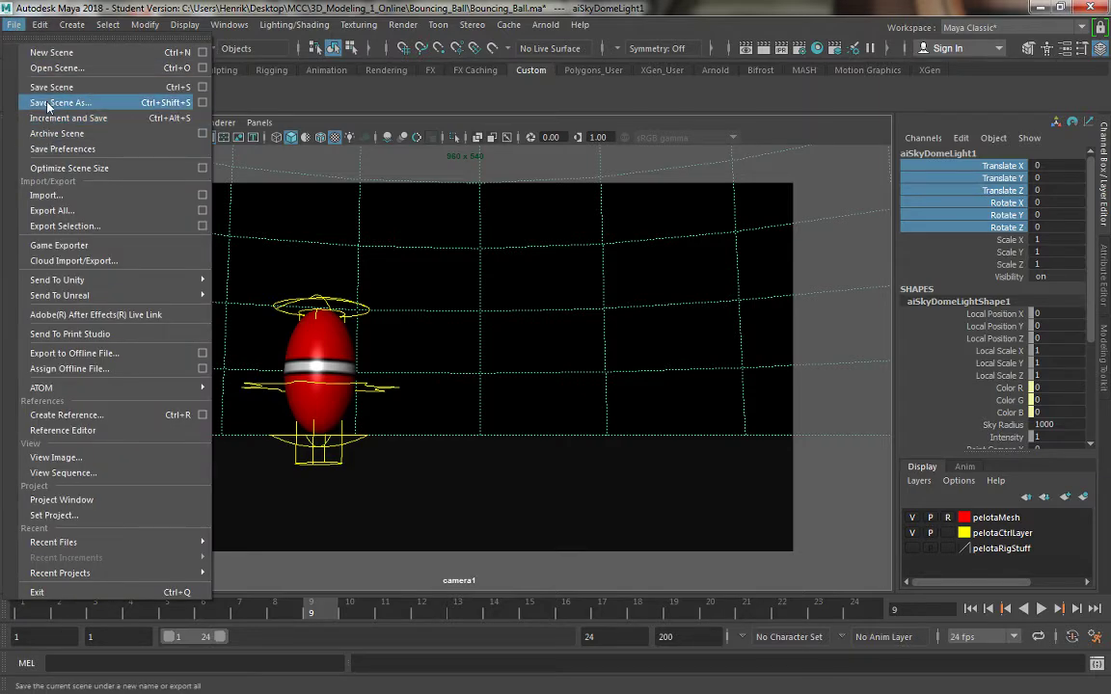
{"action": "left_click", "coordinate": [44, 100]}
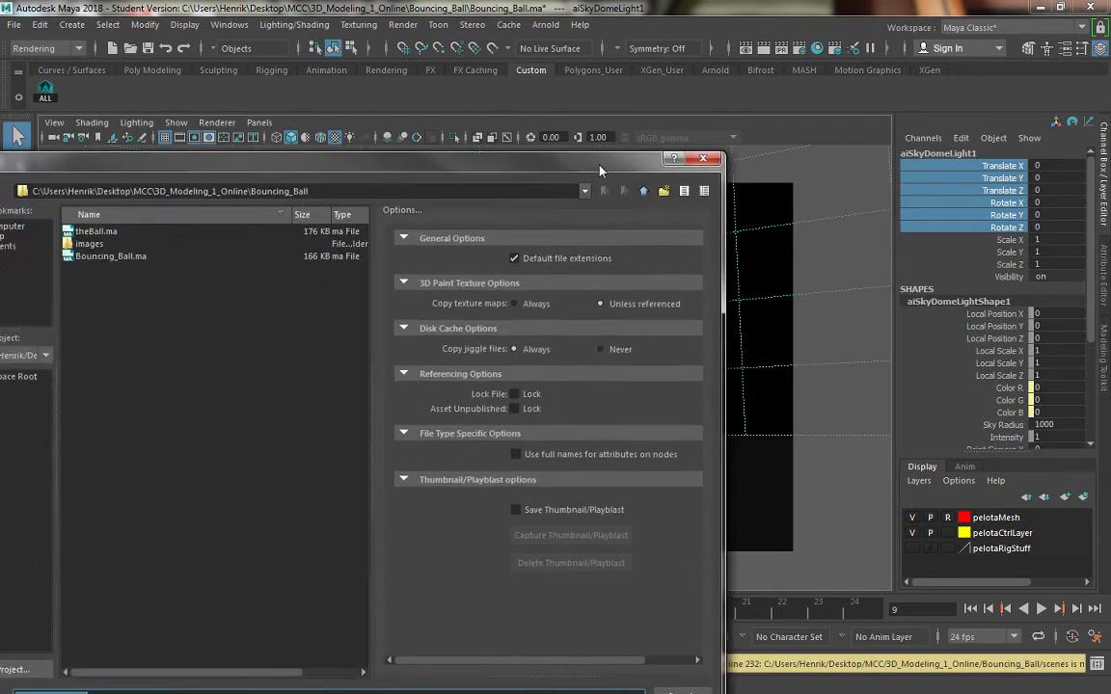
{"action": "left_click_drag", "start_coordinate": [596, 149], "coordinate": [716, 111]}
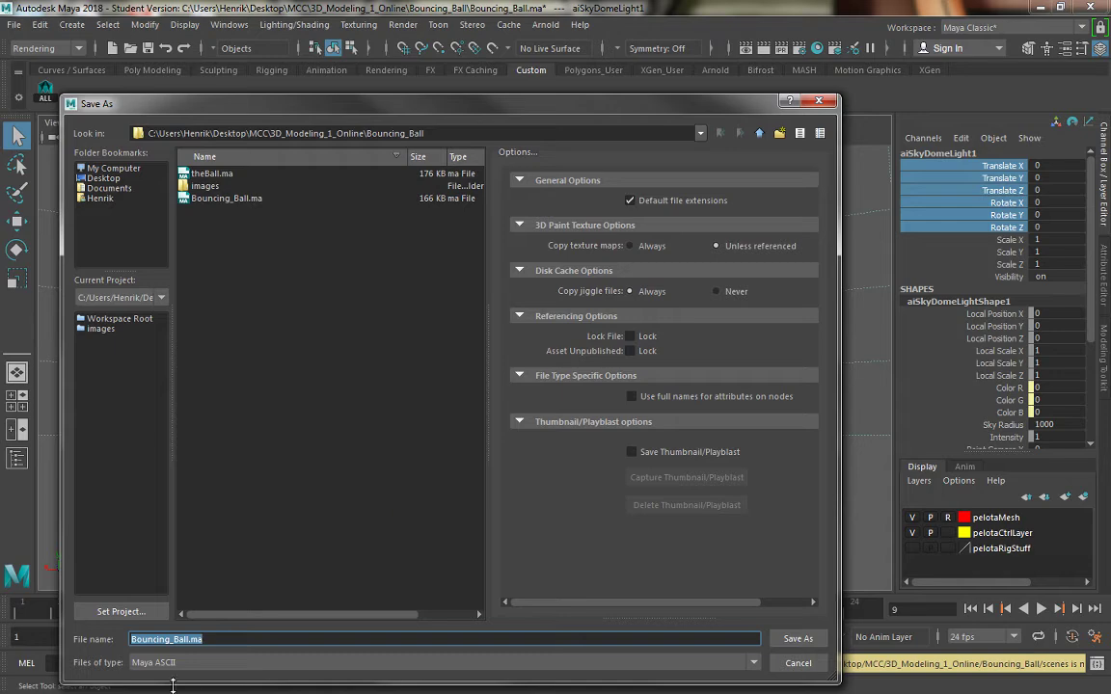
{"action": "left_click_drag", "start_coordinate": [354, 111], "coordinate": [351, 45]}
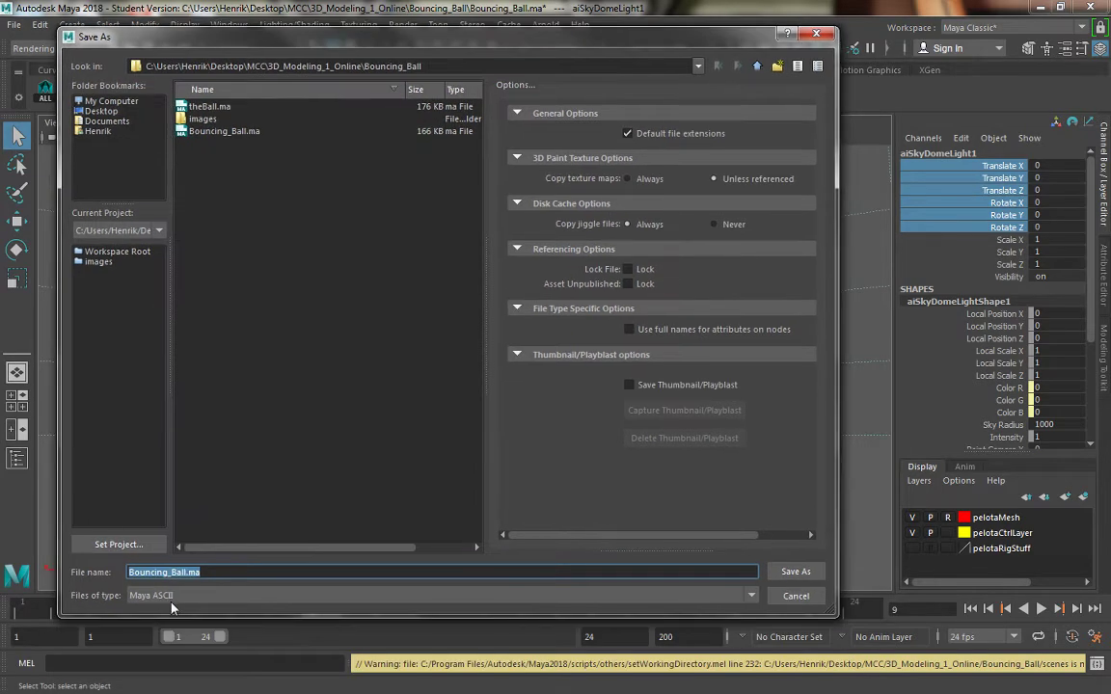
{"action": "left_click", "coordinate": [177, 596]}
{"action": "left_click", "coordinate": [177, 610]}
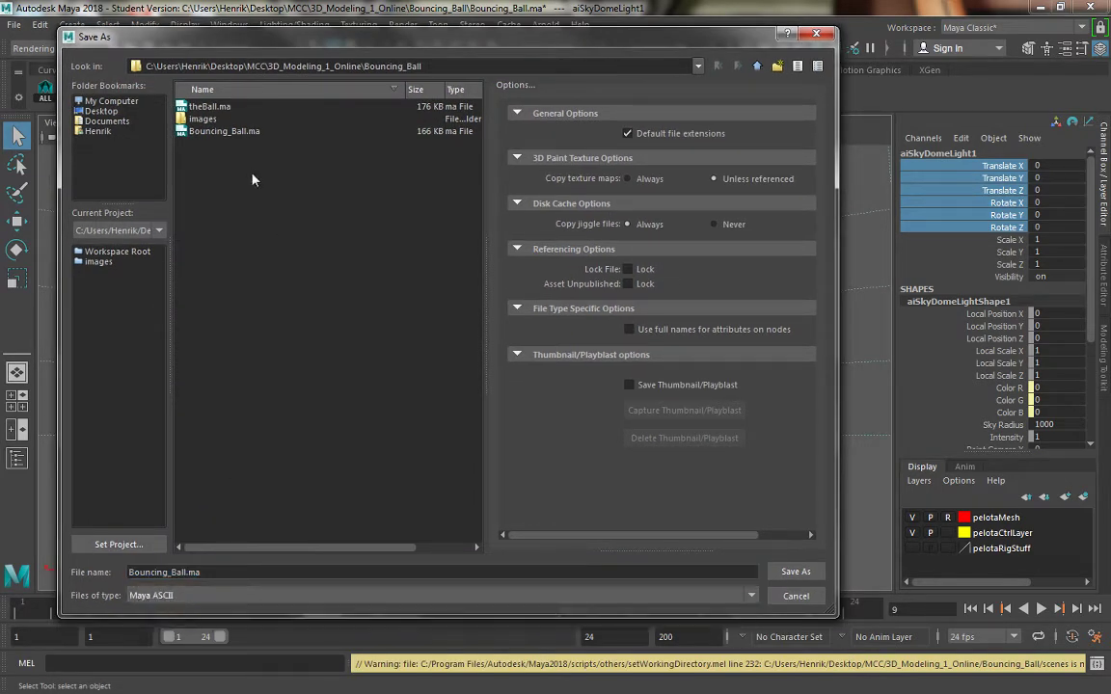
{"action": "left_click", "coordinate": [170, 572]}
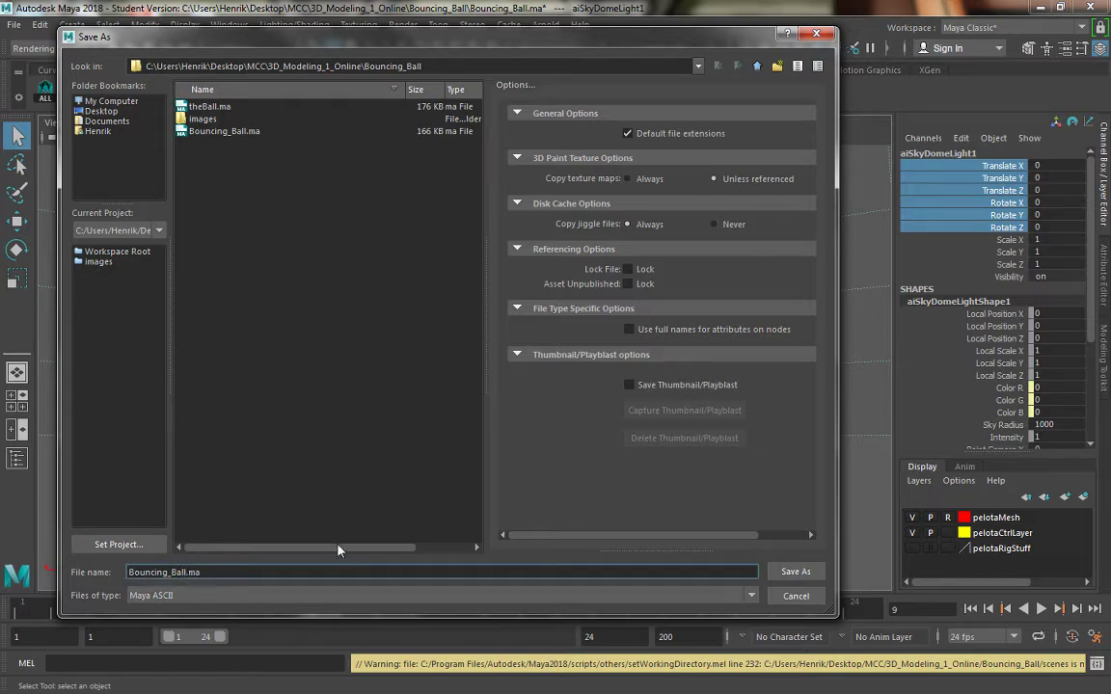
{"action": "type", "text": "_Render"}
{"action": "left_click", "coordinate": [796, 572]}
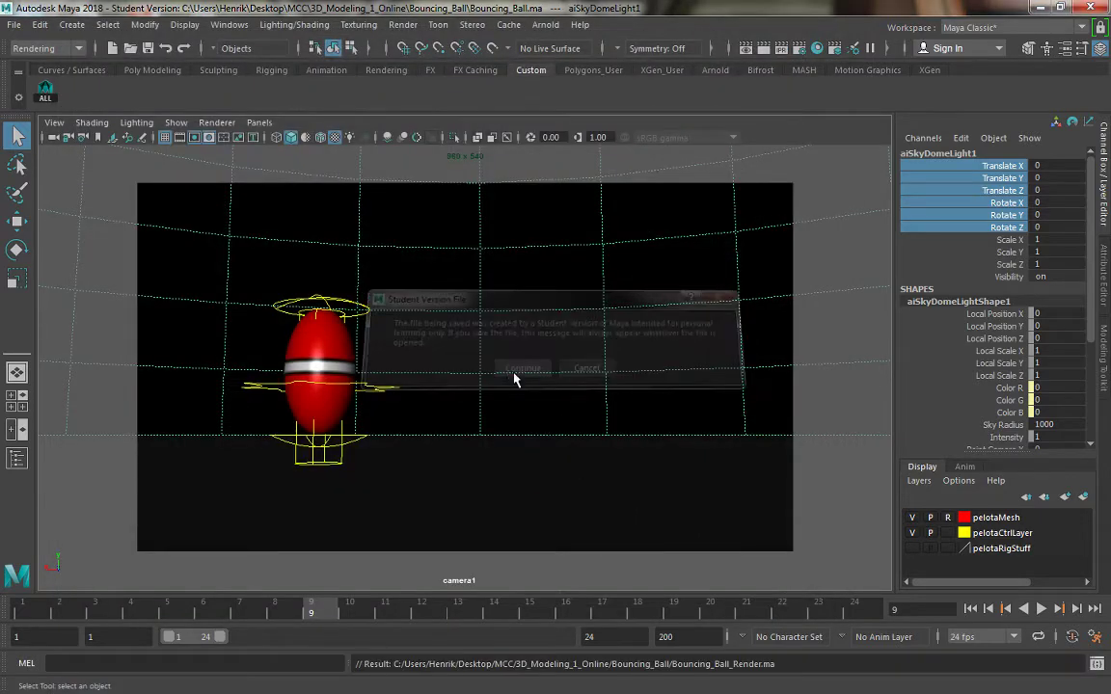
Reopen the Arnold RenderView to look at the ball's render, and close it again
{"action": "left_click", "coordinate": [546, 25]}
{"action": "left_click", "coordinate": [540, 59]}
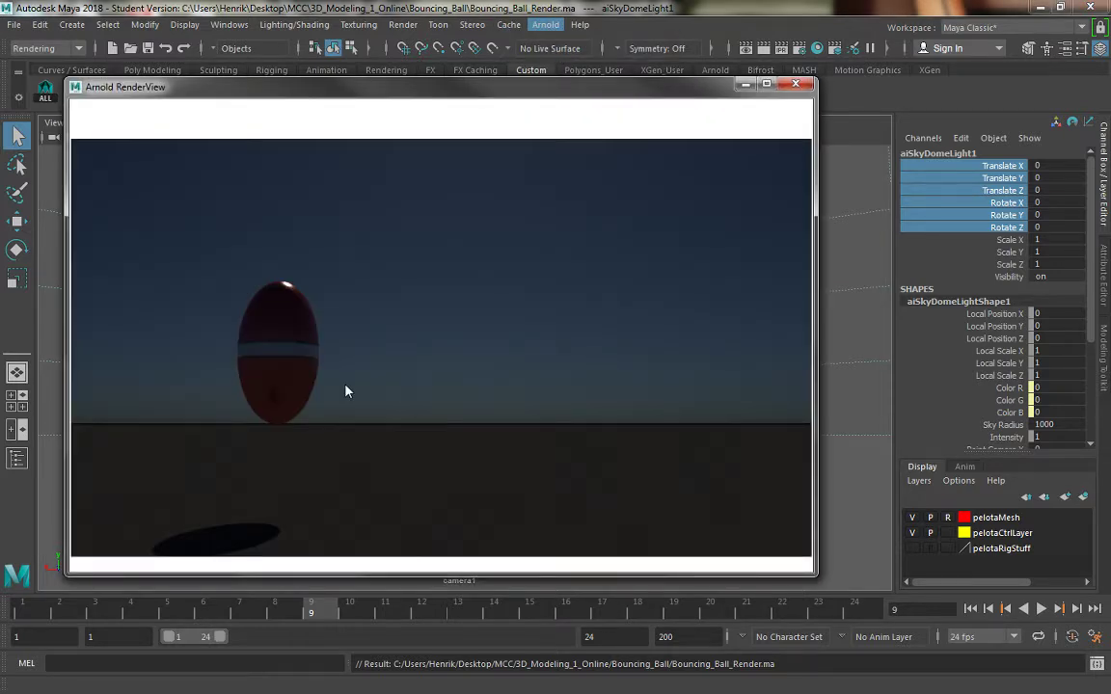
{"action": "left_click", "coordinate": [795, 86]}
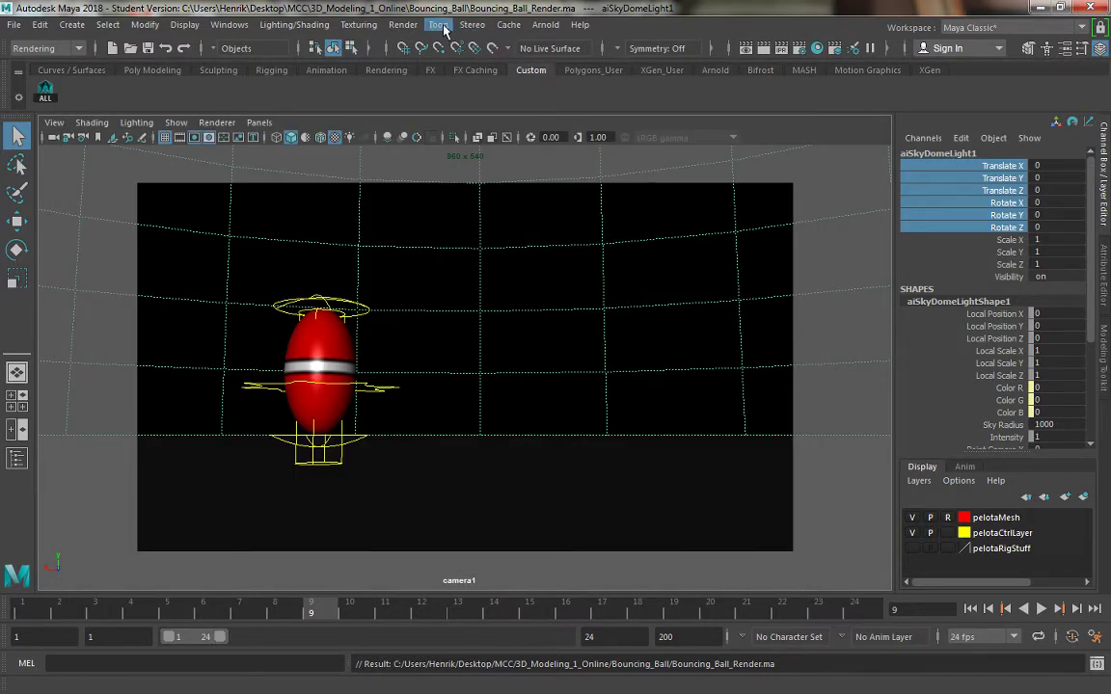
Start a batch render of the saved scene's frame range, continuing past the Student Version notice
{"action": "left_click", "coordinate": [404, 25]}
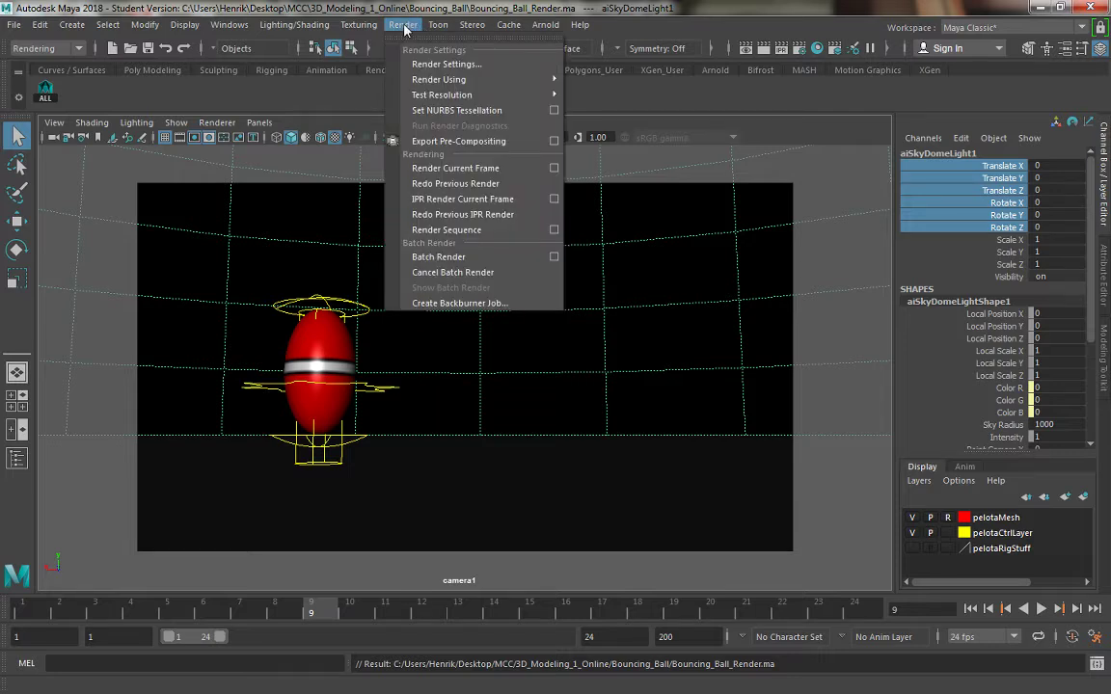
{"action": "left_click", "coordinate": [441, 257]}
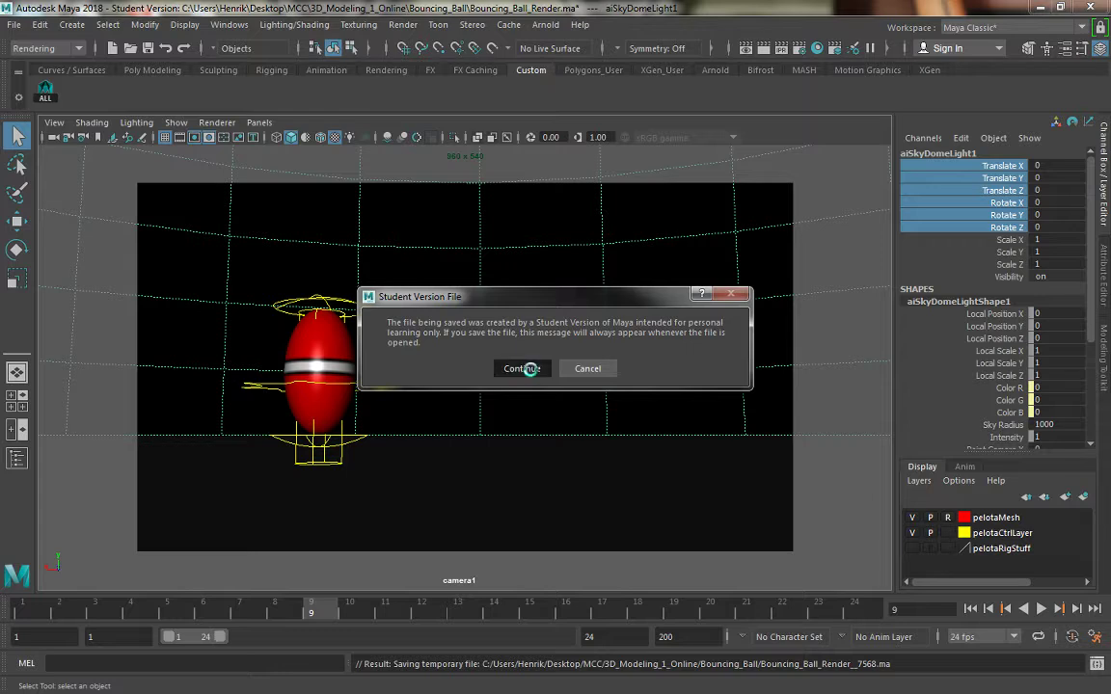
{"action": "left_click", "coordinate": [524, 368]}
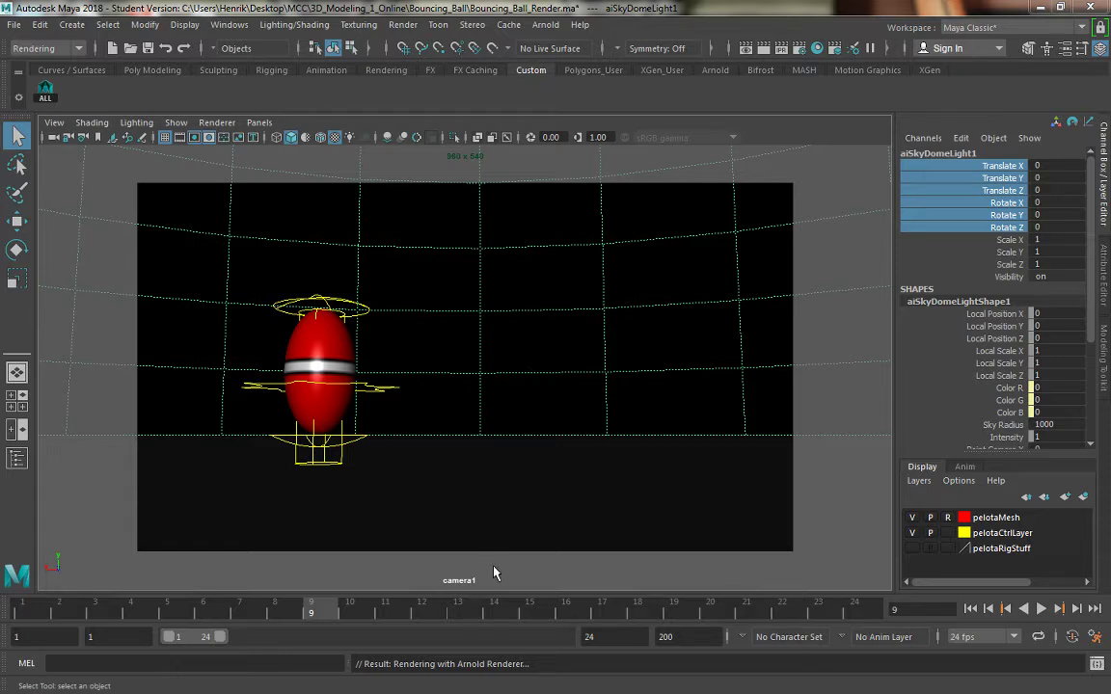
Check the batch render's messages in the Script Editor and minimize it
{"action": "left_click", "coordinate": [1096, 666]}
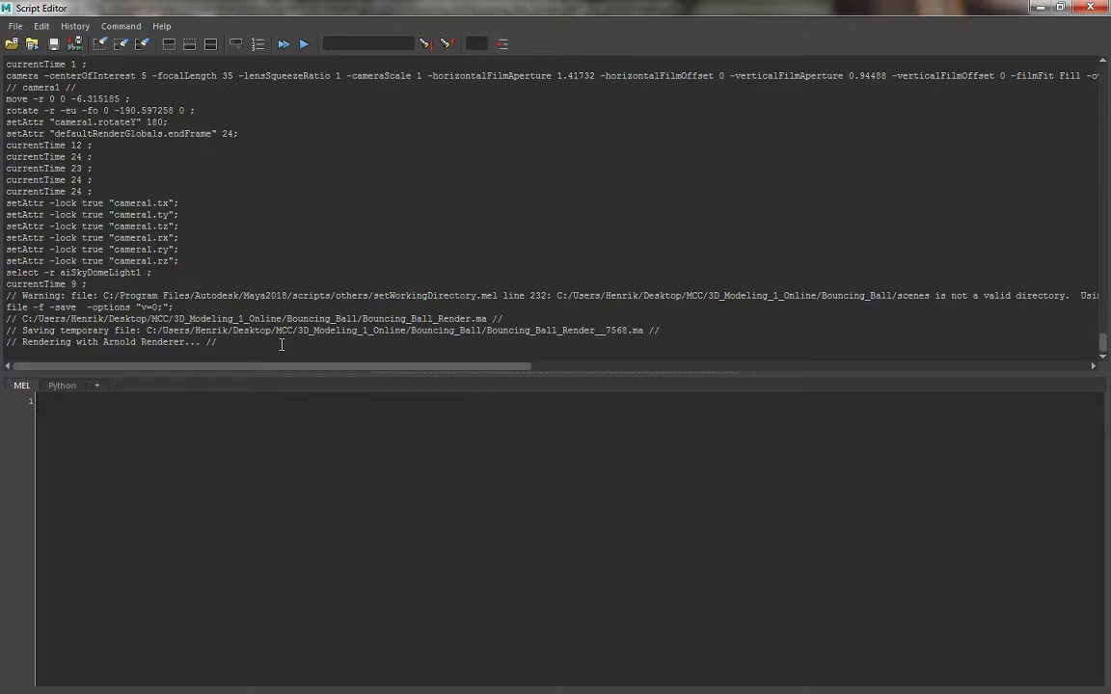
{"action": "left_click", "coordinate": [1038, 7]}
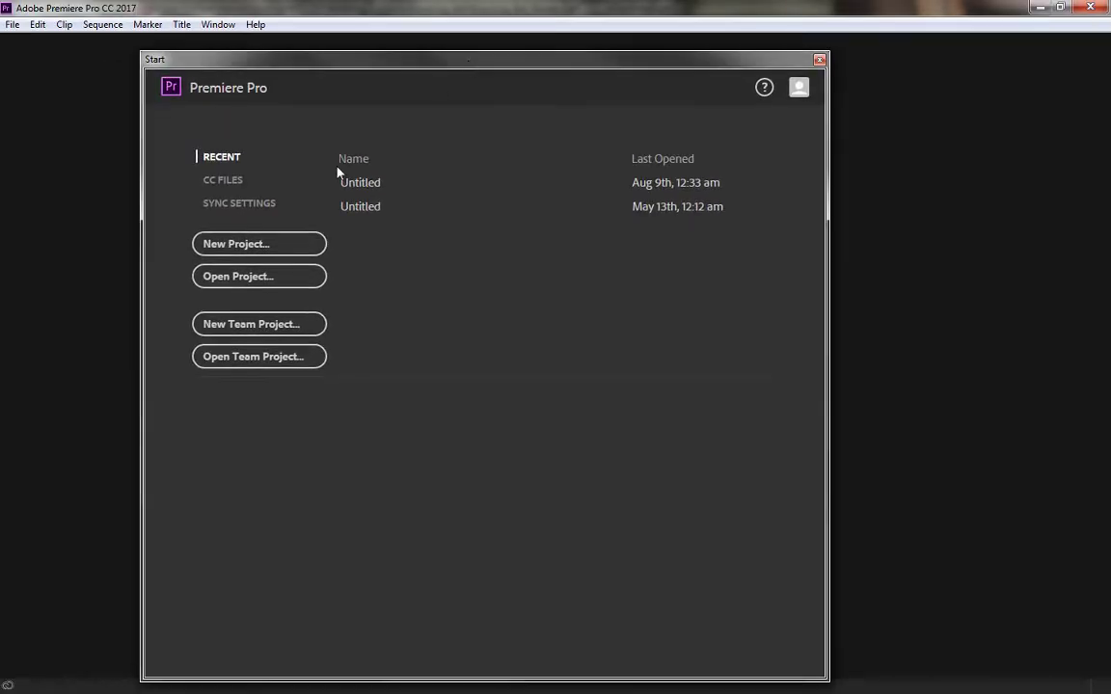
Switch to Premiere Pro and start a new project located in the Desktop's MCC/3D_Modeling_1_Online/Bouncing_Ball folder
{"action": "left_click", "coordinate": [270, 253]}
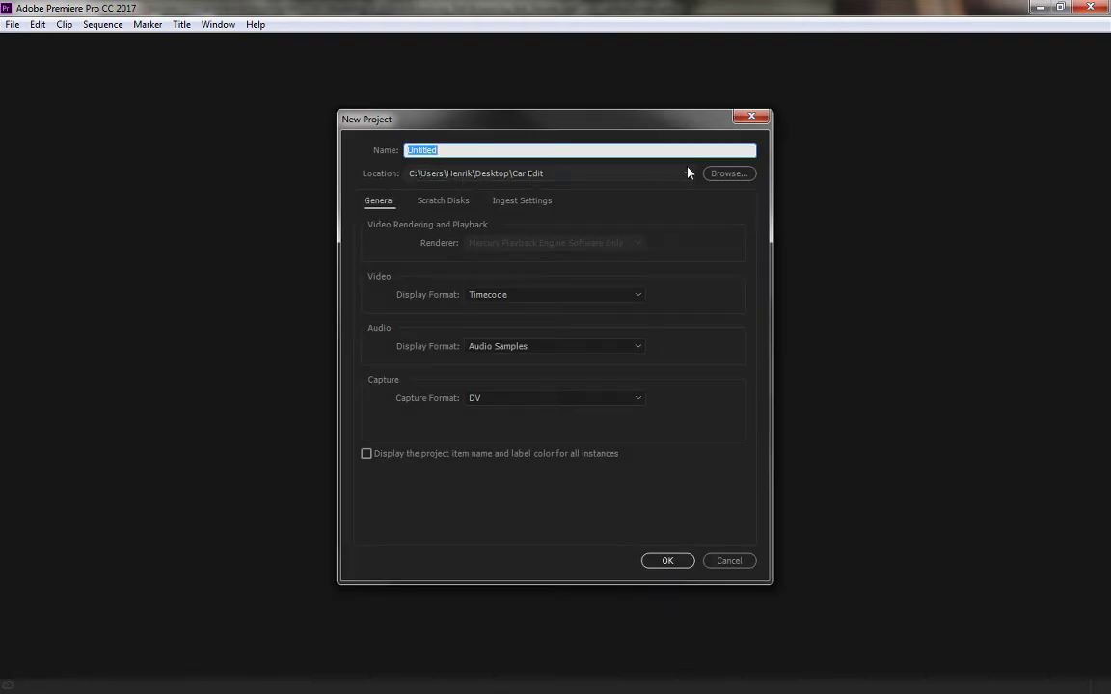
{"action": "left_click", "coordinate": [728, 174]}
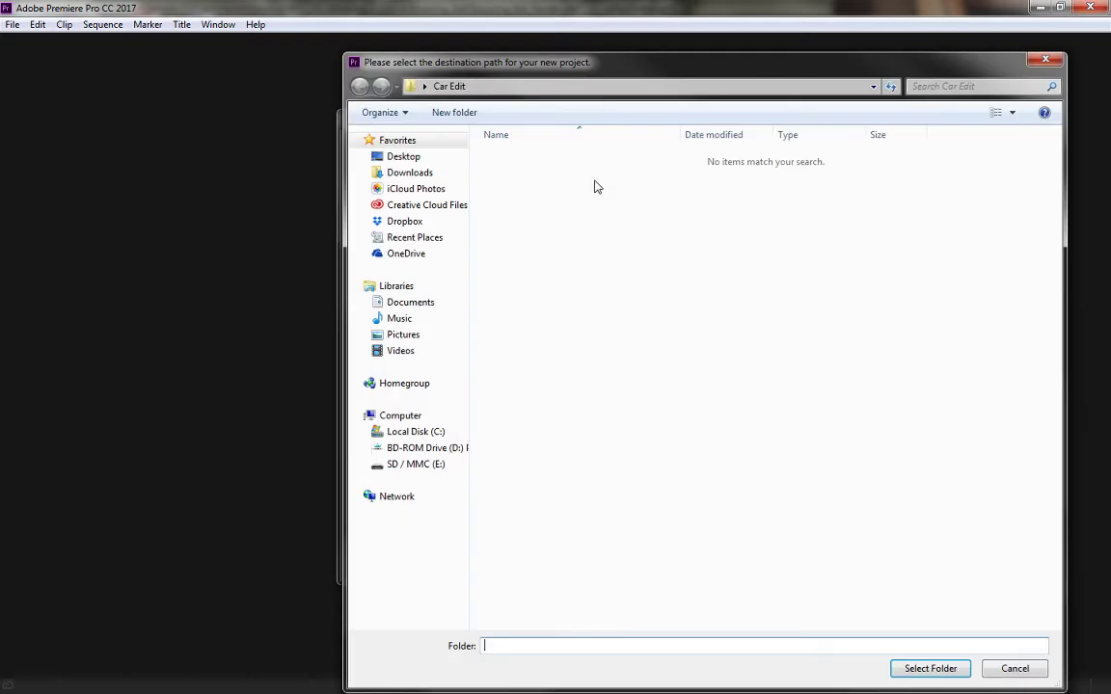
{"action": "left_click", "coordinate": [405, 158]}
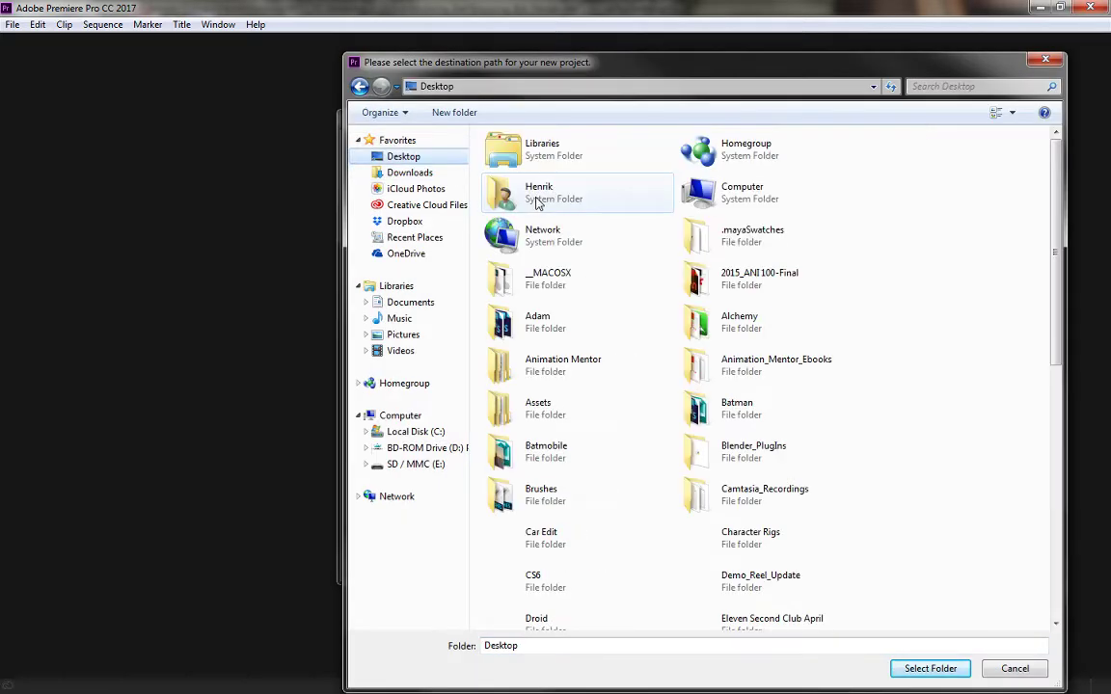
{"action": "left_click", "coordinate": [536, 196]}
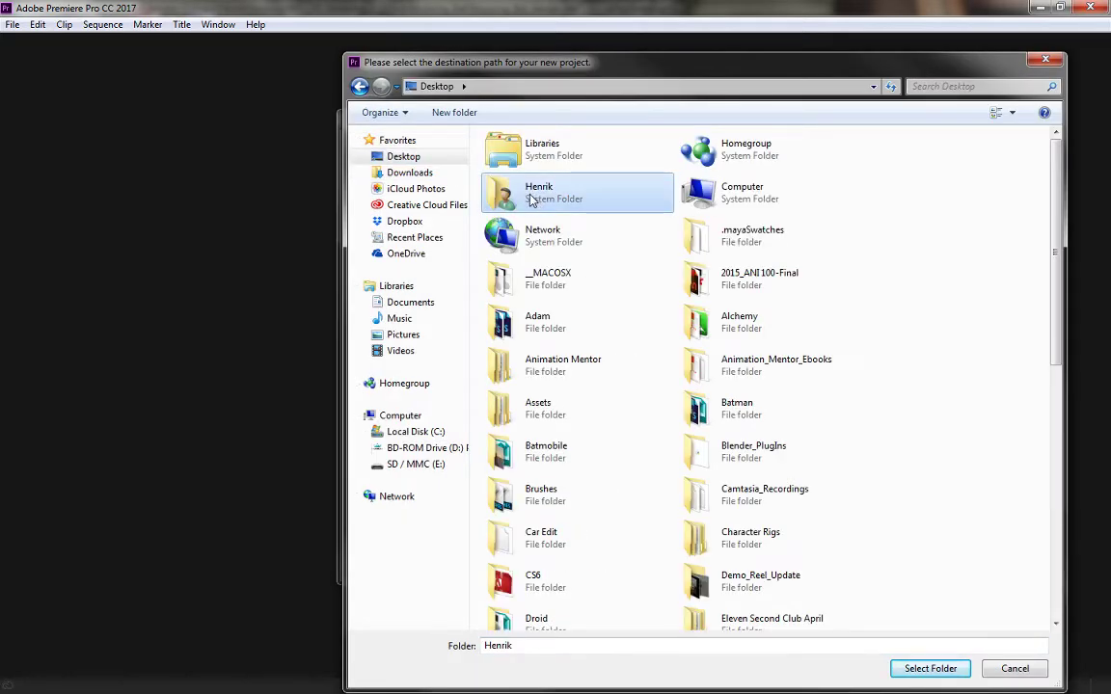
{"action": "type", "text": "mcc"}
{"action": "key", "text": "Return"}
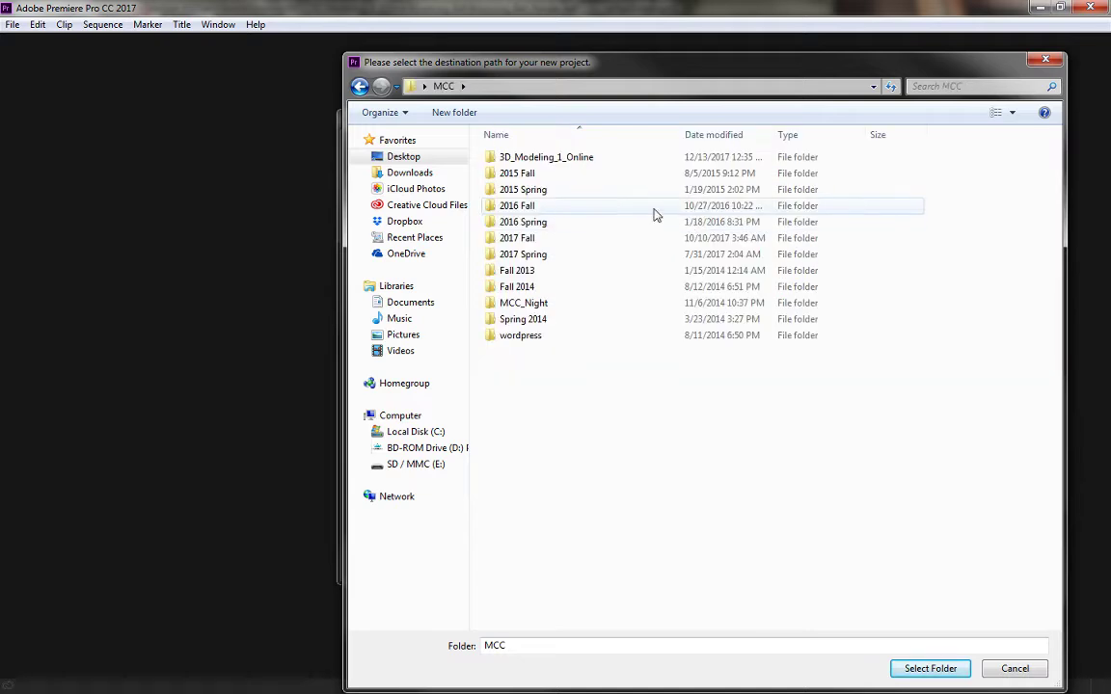
{"action": "double_click", "coordinate": [617, 159]}
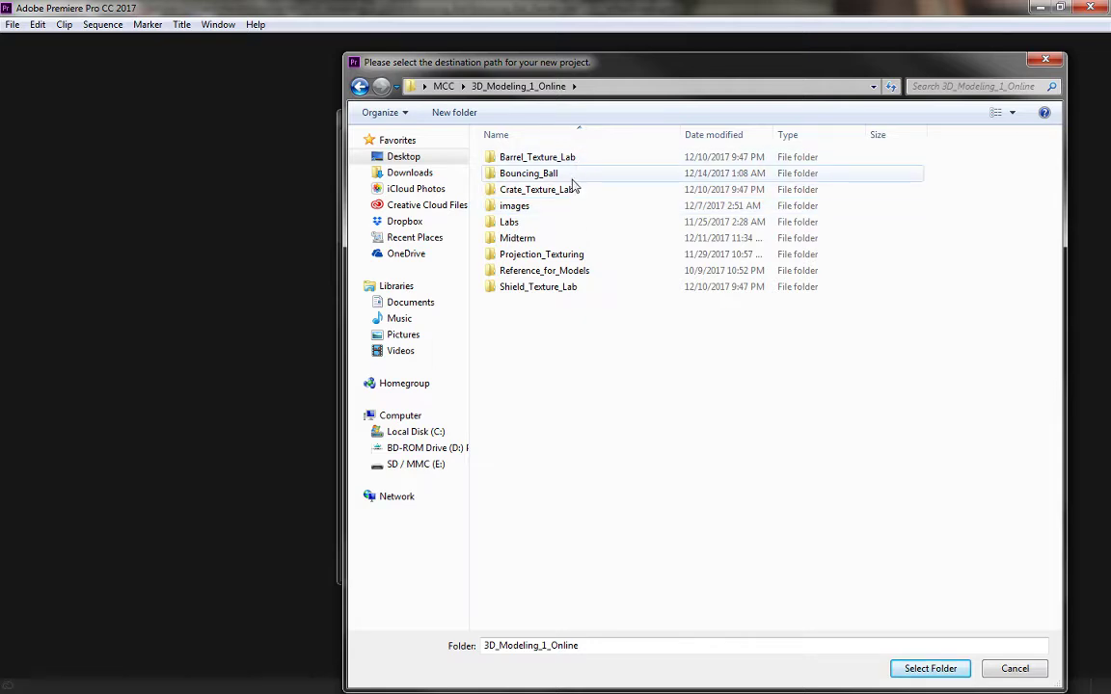
{"action": "double_click", "coordinate": [572, 176]}
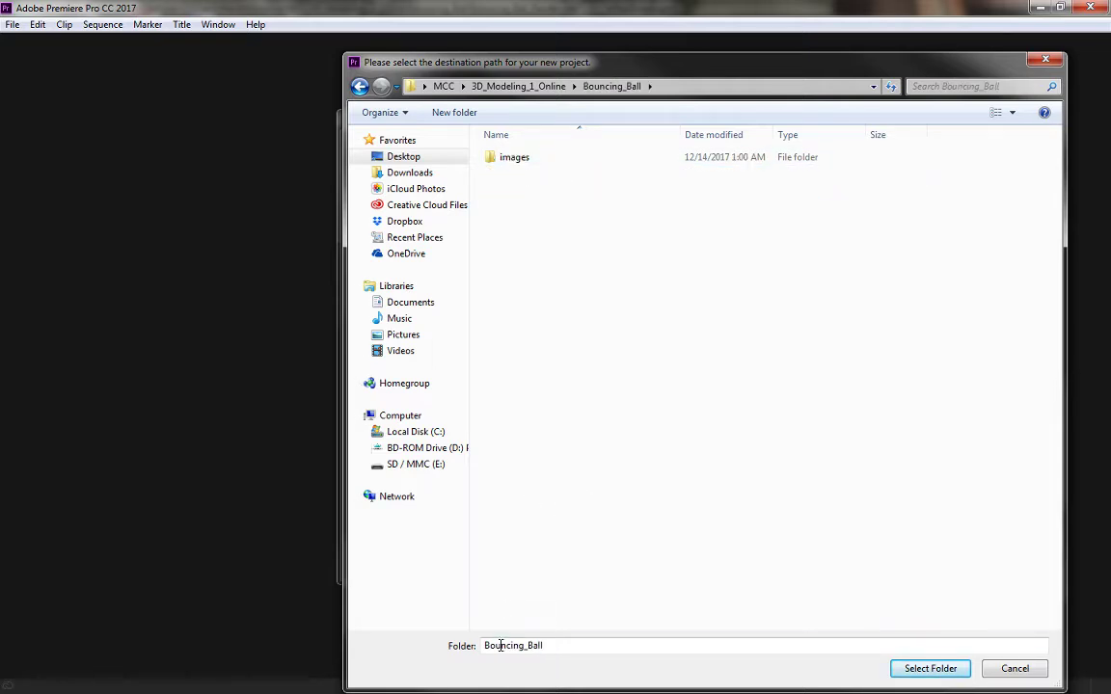
{"action": "left_click", "coordinate": [930, 669]}
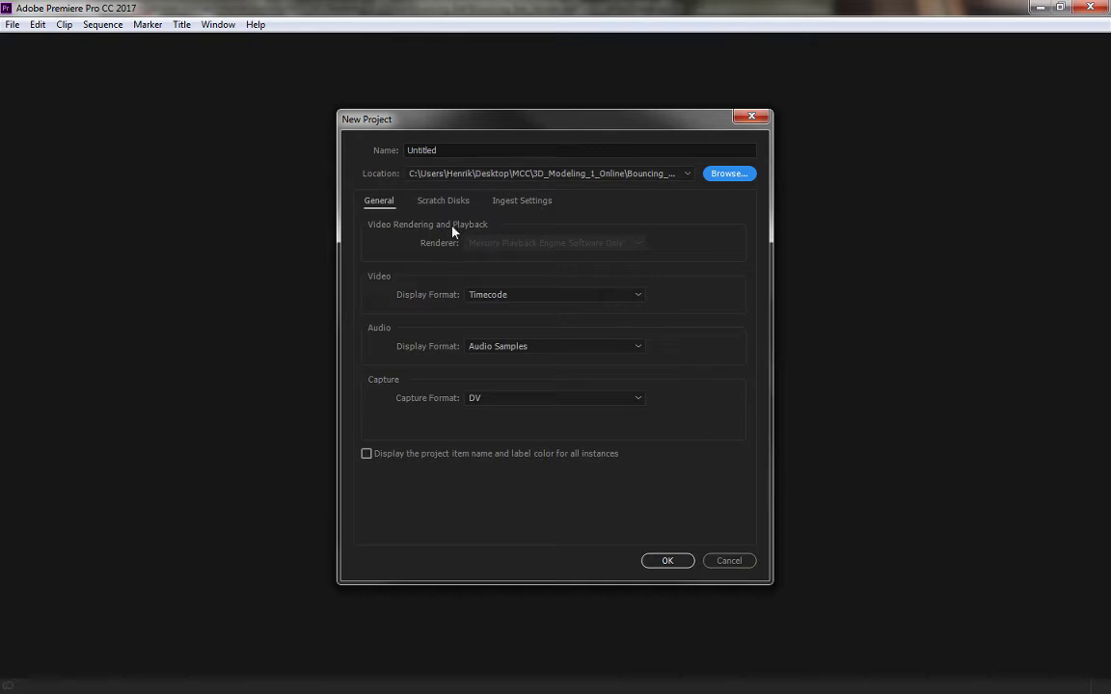
Name the new project Bouncing_Ball and create it
{"action": "double_click", "coordinate": [414, 150]}
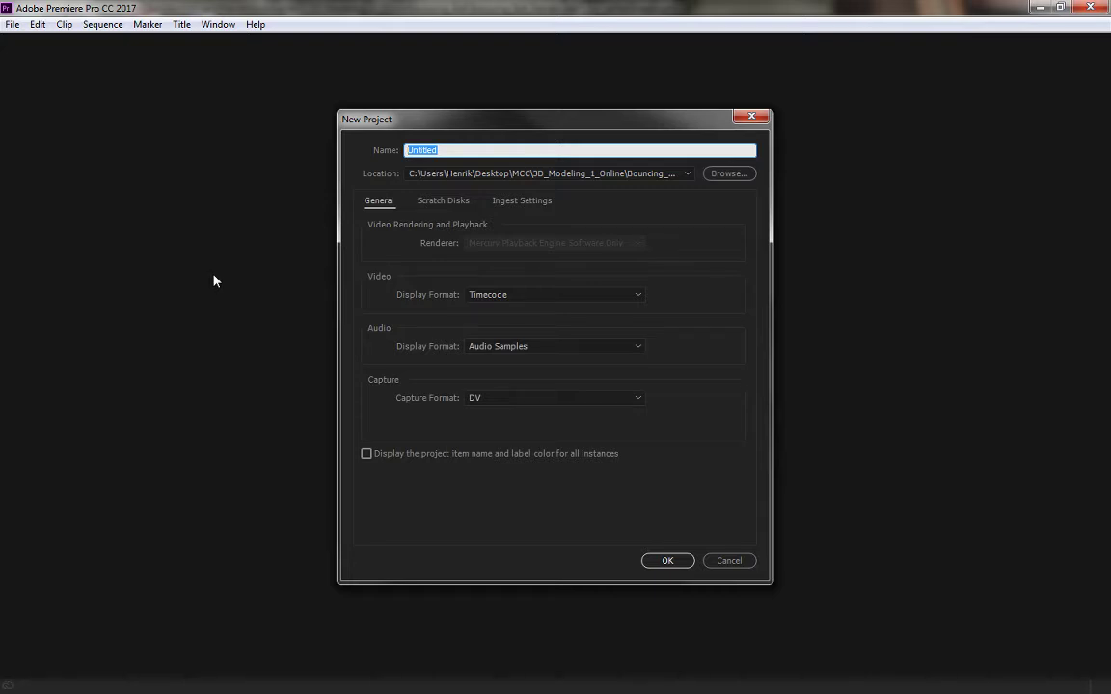
{"action": "type", "text": "Bouncing_Ball"}
{"action": "left_click", "coordinate": [664, 562]}
{"action": "left_click", "coordinate": [663, 564]}
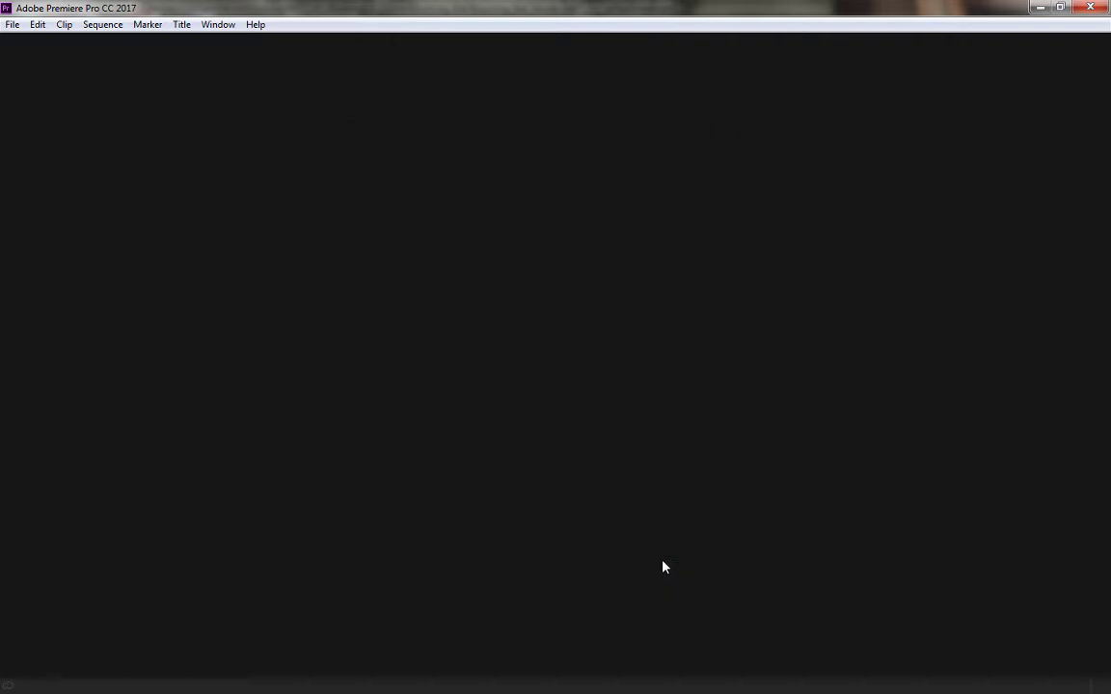
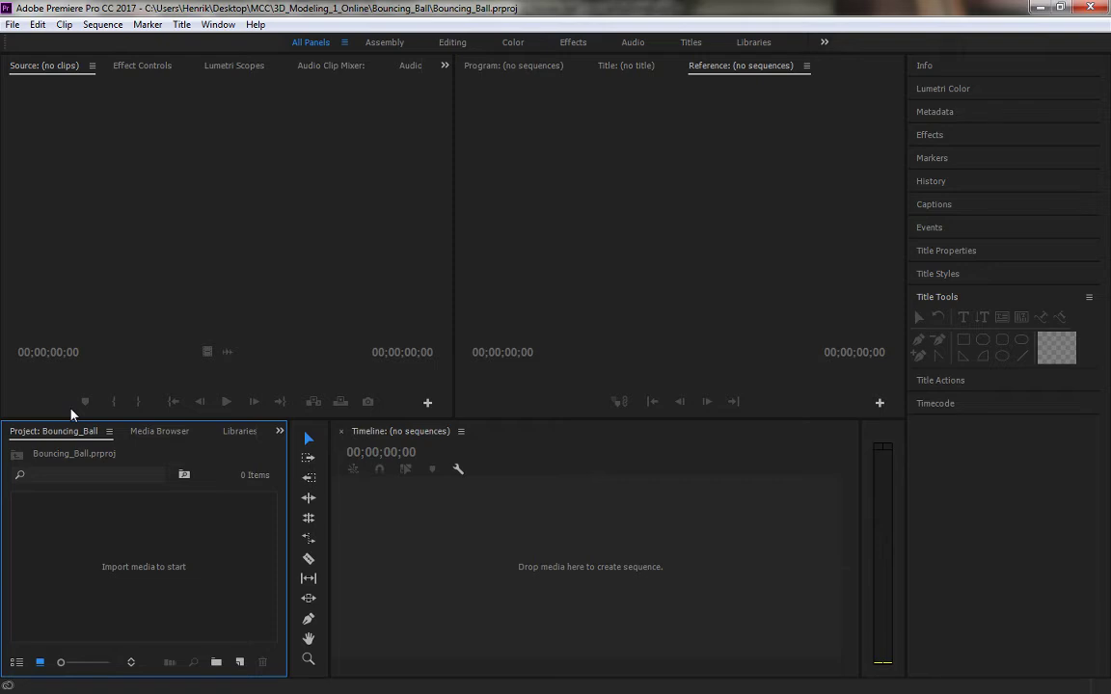
Import the rendered frames as the Bouncing_Ball_Render1.jpeg image sequence and create a timeline sequence from that clip
{"action": "key", "text": "ctrl+i"}
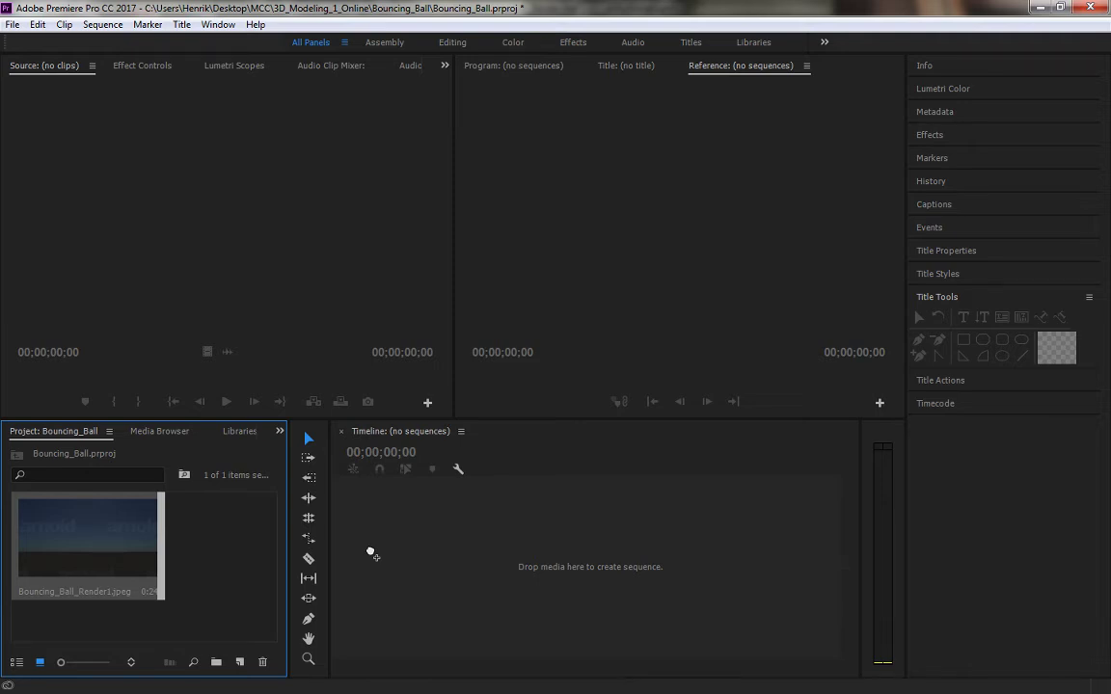
{"action": "left_click_drag", "start_coordinate": [371, 552], "coordinate": [376, 553]}
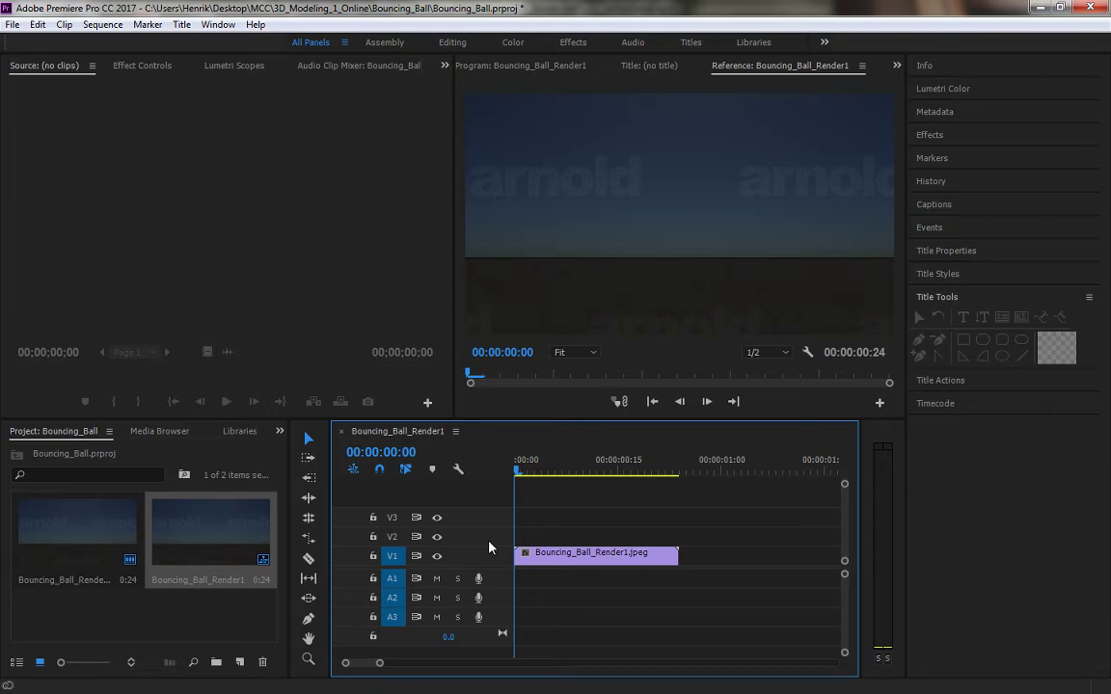
Go to the end of the sequence and delete the Bouncing_Ball_Render1.jpeg clip from track V1
{"action": "key", "text": "End"}
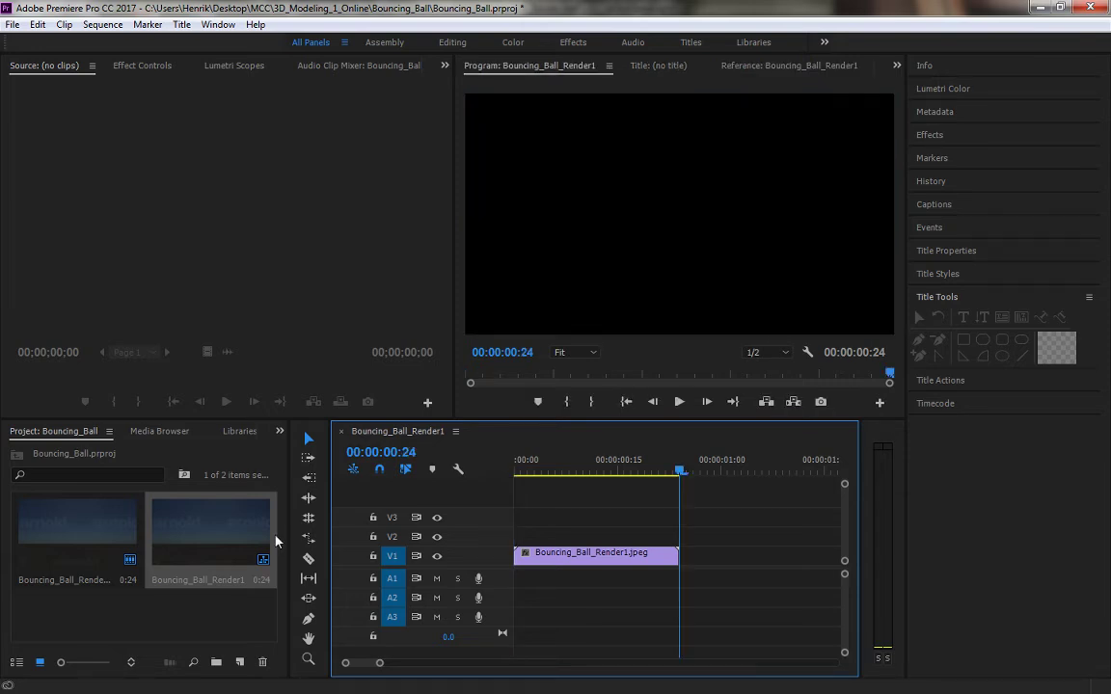
{"action": "key", "text": "Delete"}
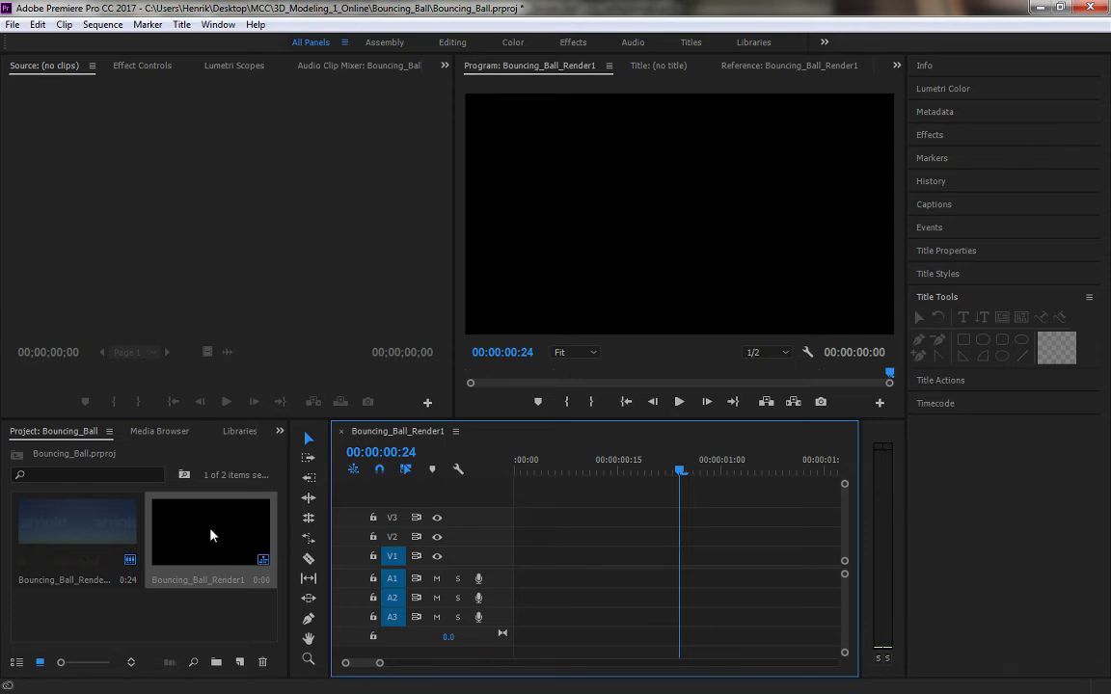
Interpret the Bouncing_Ball_Render1.jpeg footage in the project with an assumed frame rate of 24 fps
{"action": "right_click", "coordinate": [69, 530]}
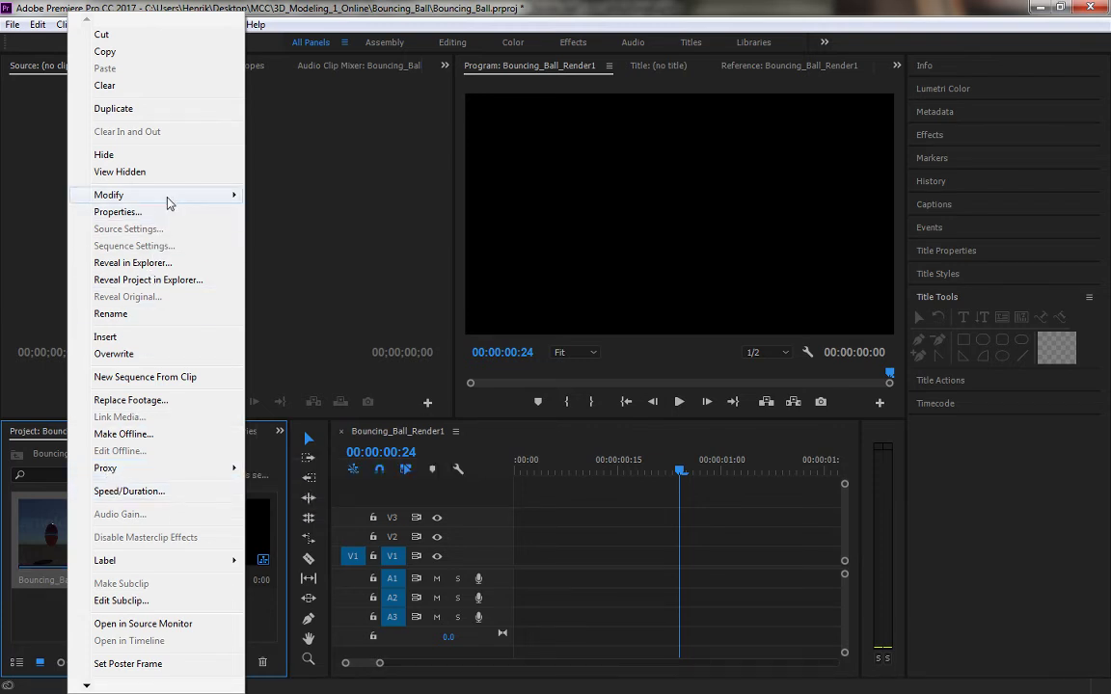
{"action": "mouse_move", "coordinate": [176, 198]}
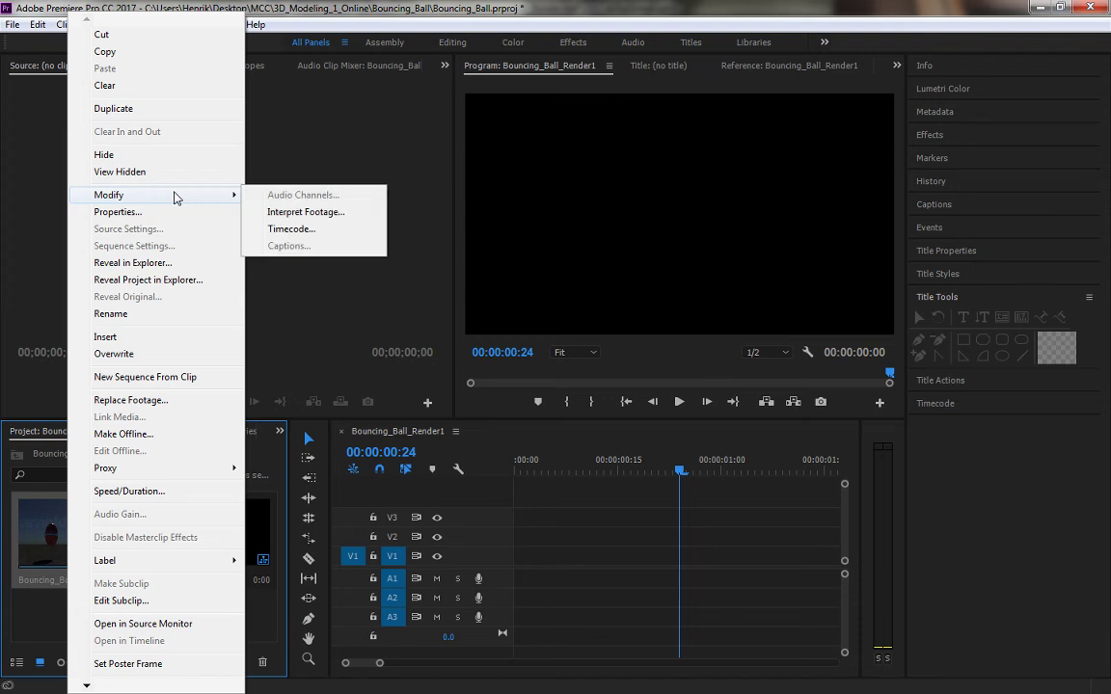
{"action": "right_click", "coordinate": [37, 499]}
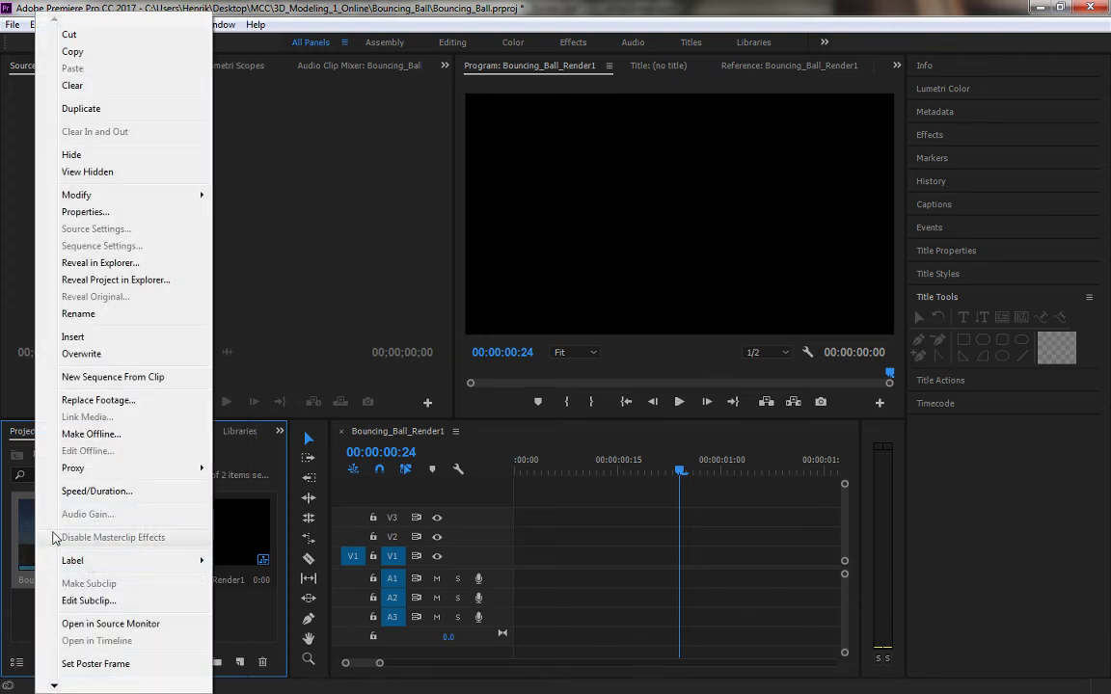
{"action": "mouse_move", "coordinate": [174, 196]}
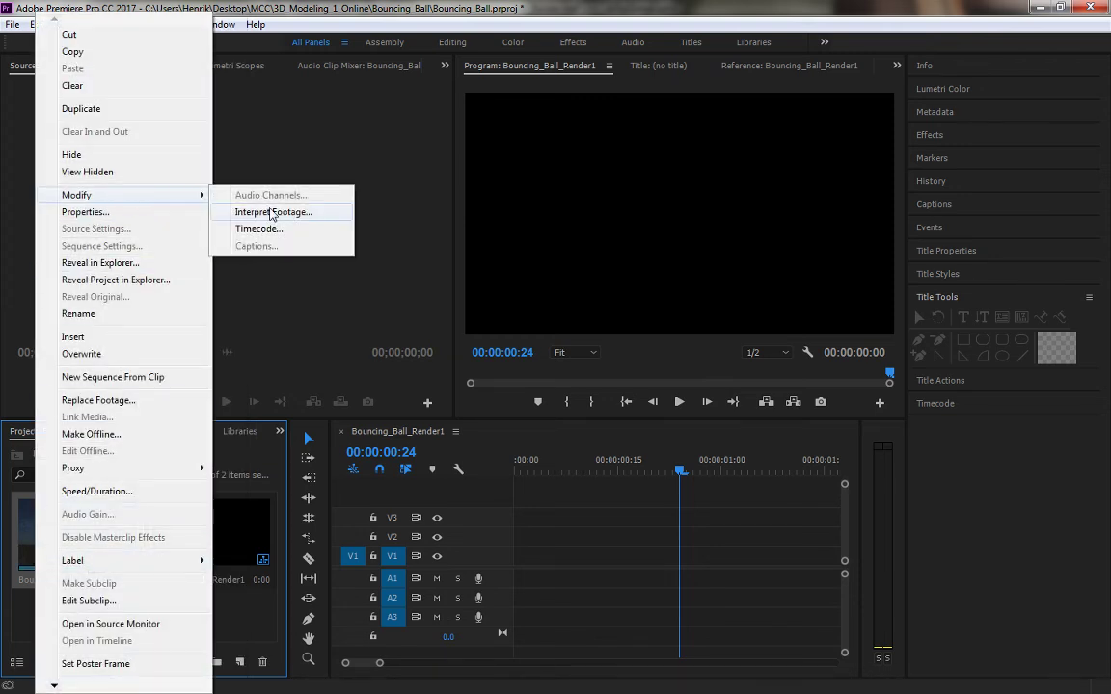
{"action": "left_click", "coordinate": [273, 213]}
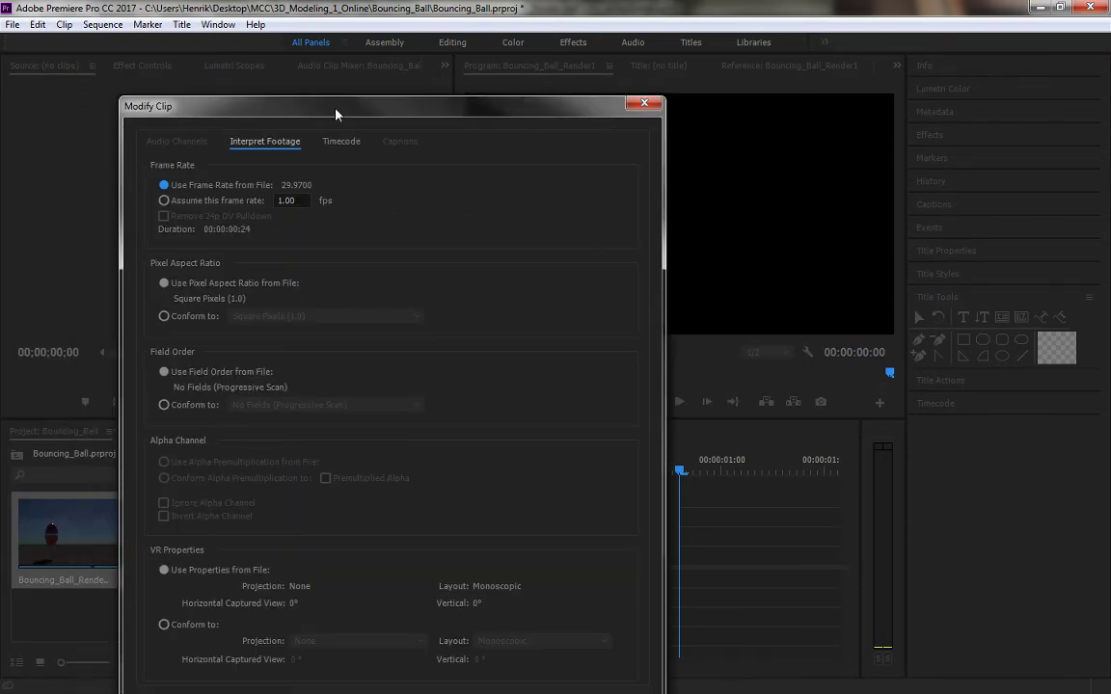
{"action": "left_click_drag", "start_coordinate": [337, 109], "coordinate": [337, 50]}
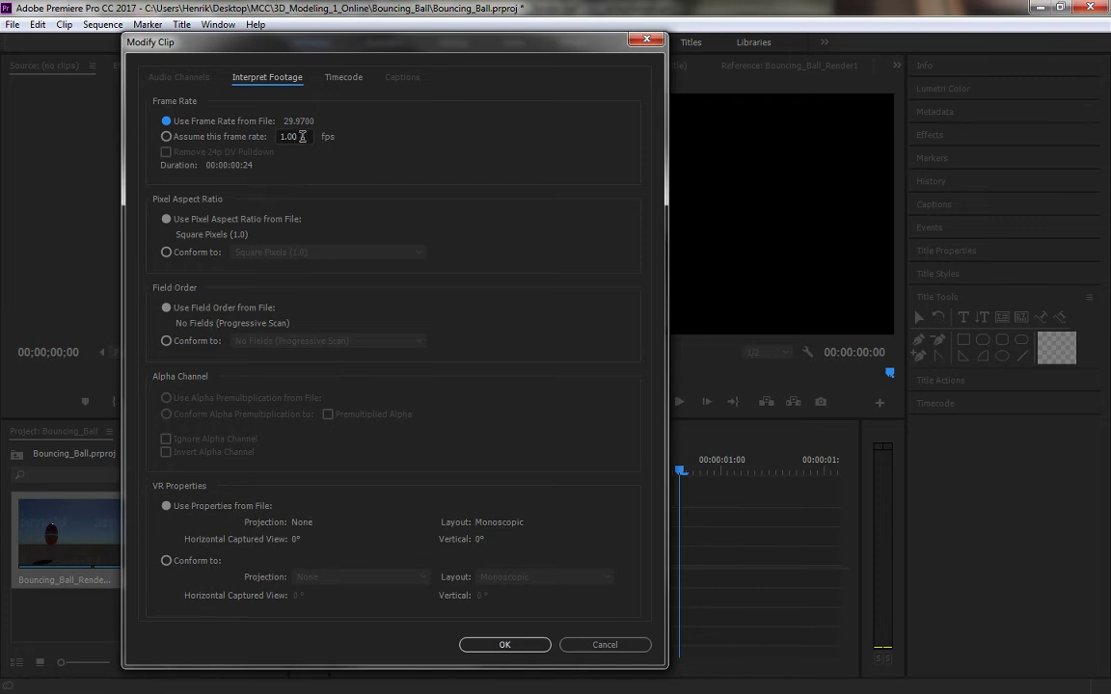
{"action": "left_click", "coordinate": [291, 136]}
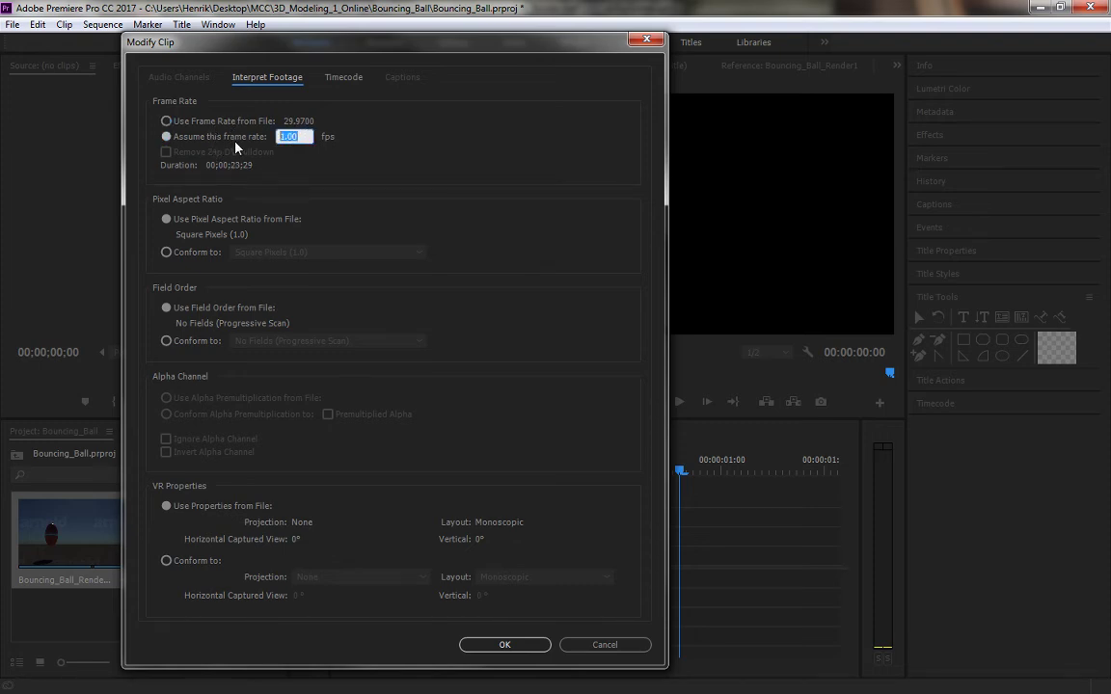
{"action": "type", "text": "24"}
{"action": "left_click", "coordinate": [504, 644]}
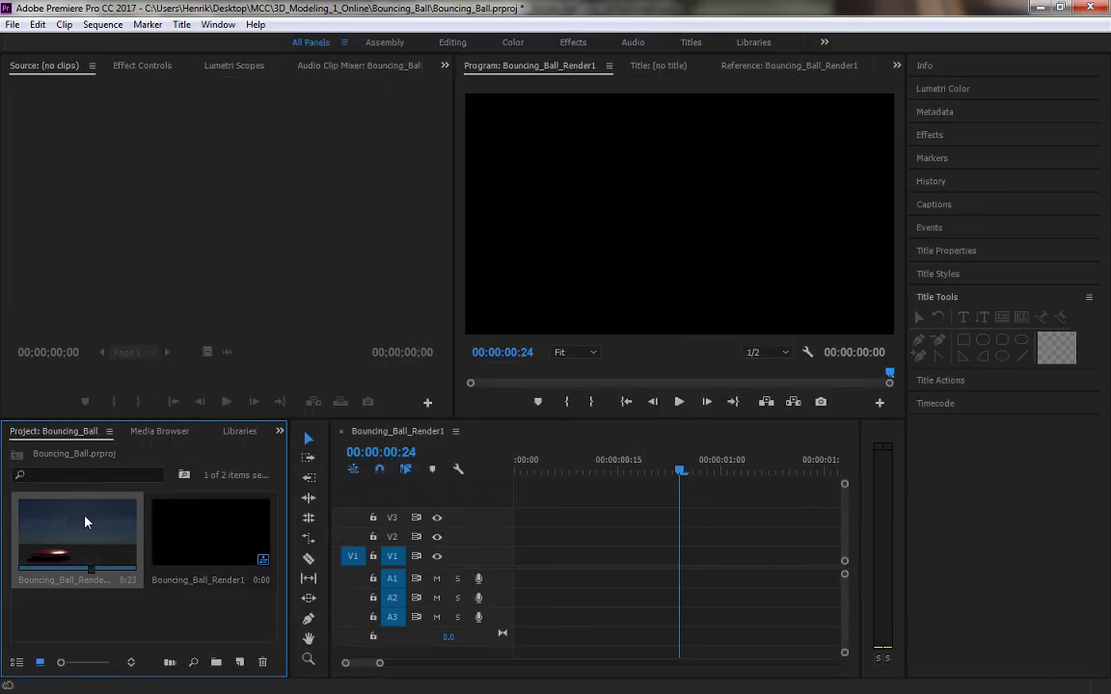
Place the reinterpreted clip at the start of track V1, changing the sequence settings to match the clip
{"action": "left_click_drag", "start_coordinate": [85, 521], "coordinate": [520, 568]}
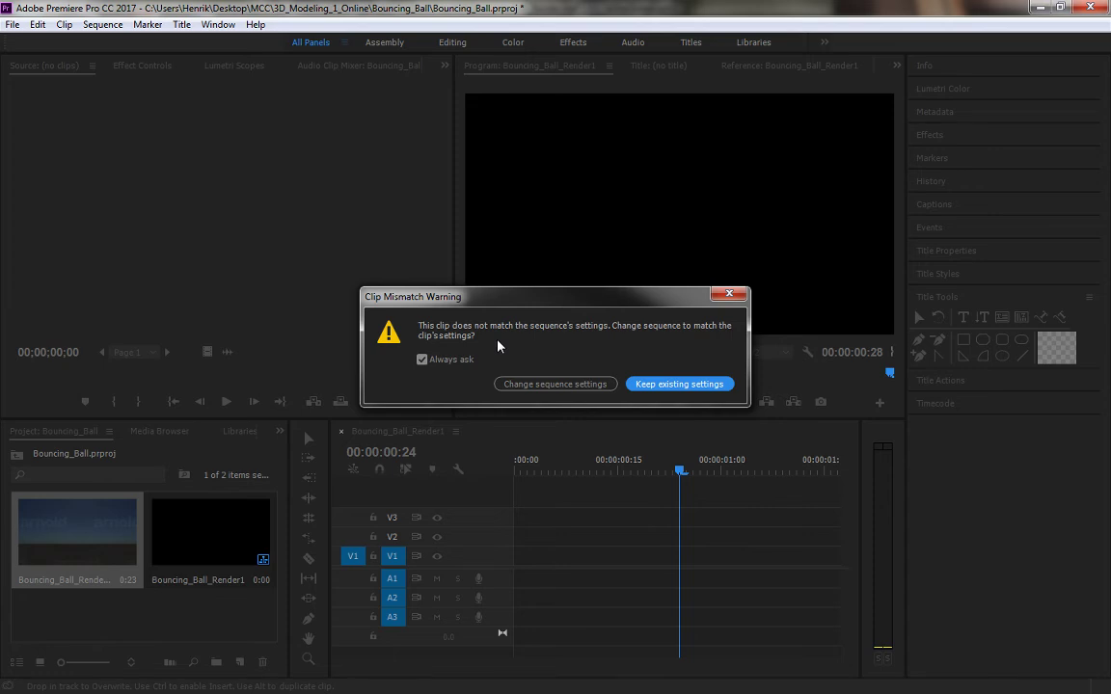
{"action": "left_click", "coordinate": [554, 384]}
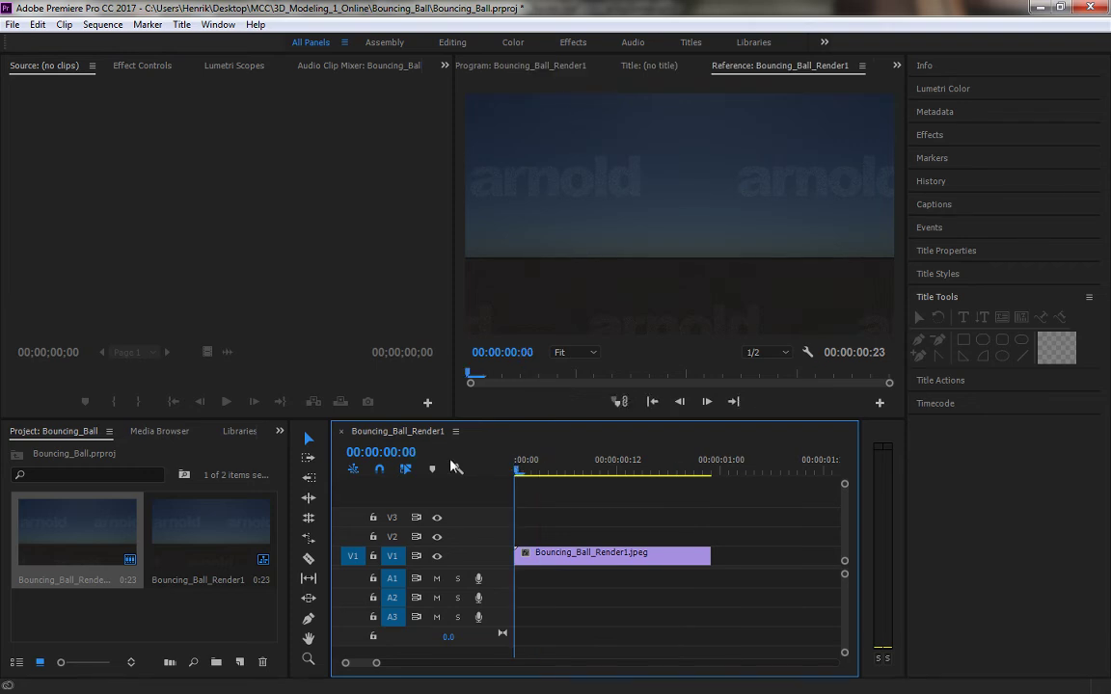
Play the sequence from the start several times to review the bouncing ball's motion
{"action": "key", "text": "Home"}
{"action": "key", "text": "space"}
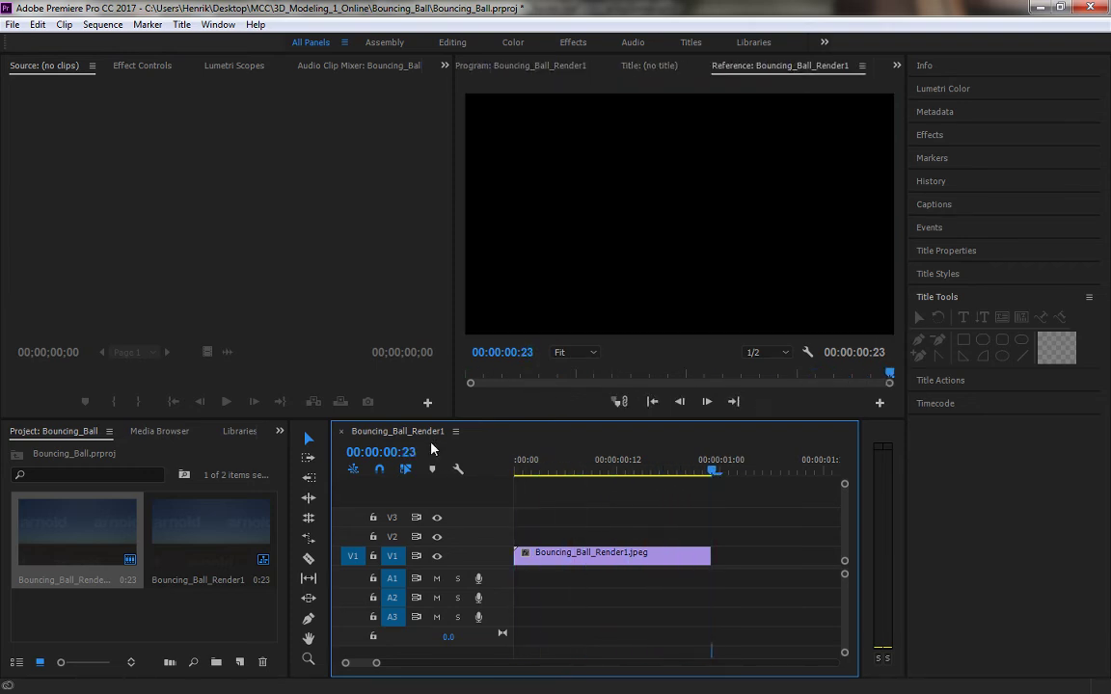
{"action": "key", "text": "space"}
{"action": "key", "text": "space"}
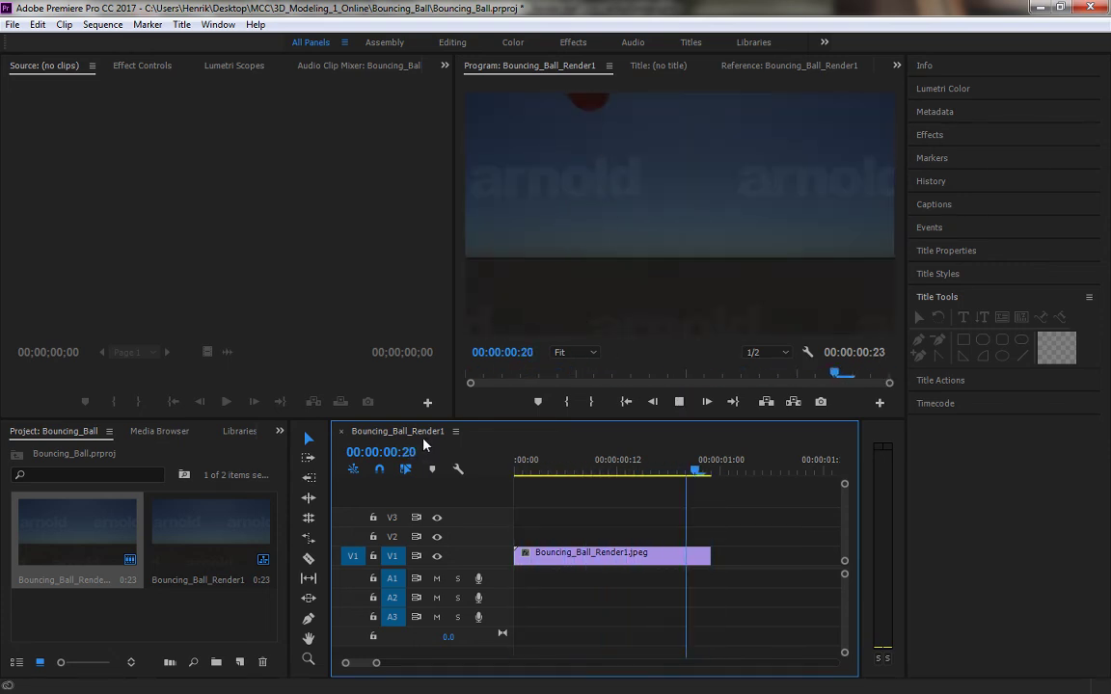
{"action": "key", "text": "space"}
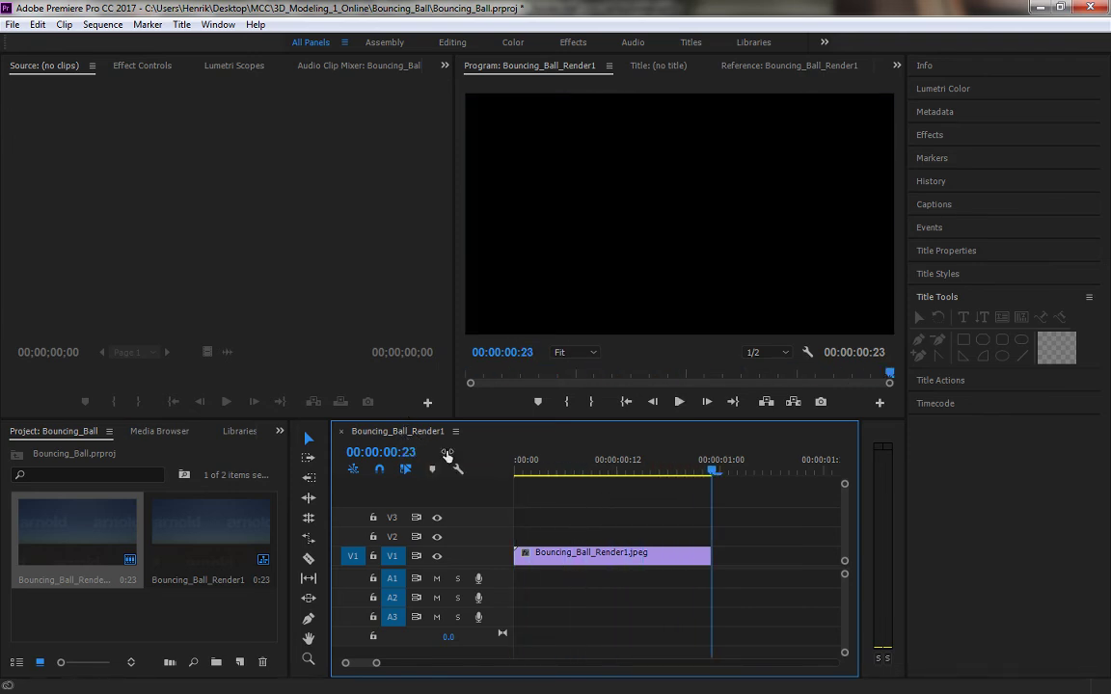
{"action": "key", "text": "space"}
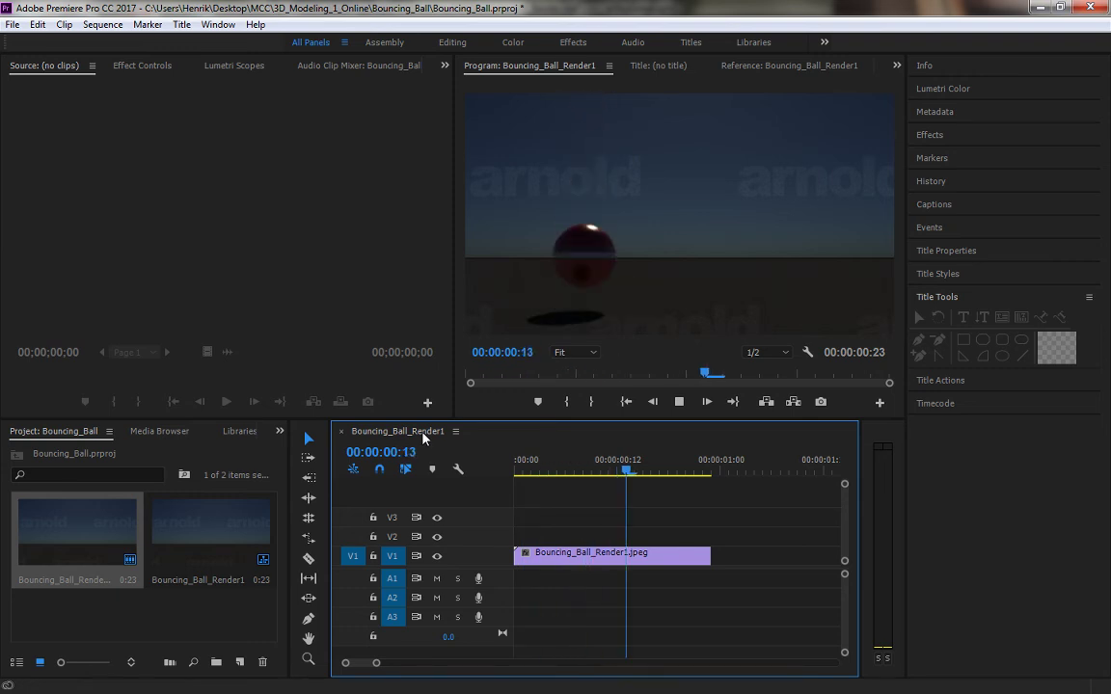
Open the media export settings for the Bouncing_Ball_Render1 sequence
{"action": "left_click", "coordinate": [11, 25]}
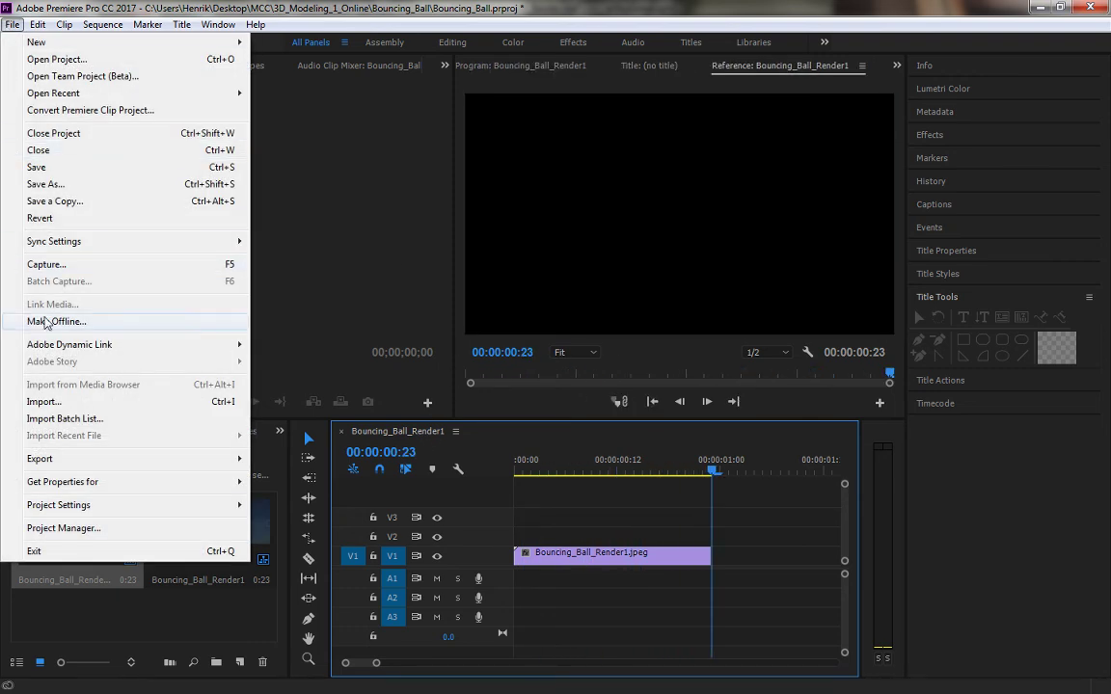
{"action": "mouse_move", "coordinate": [82, 459]}
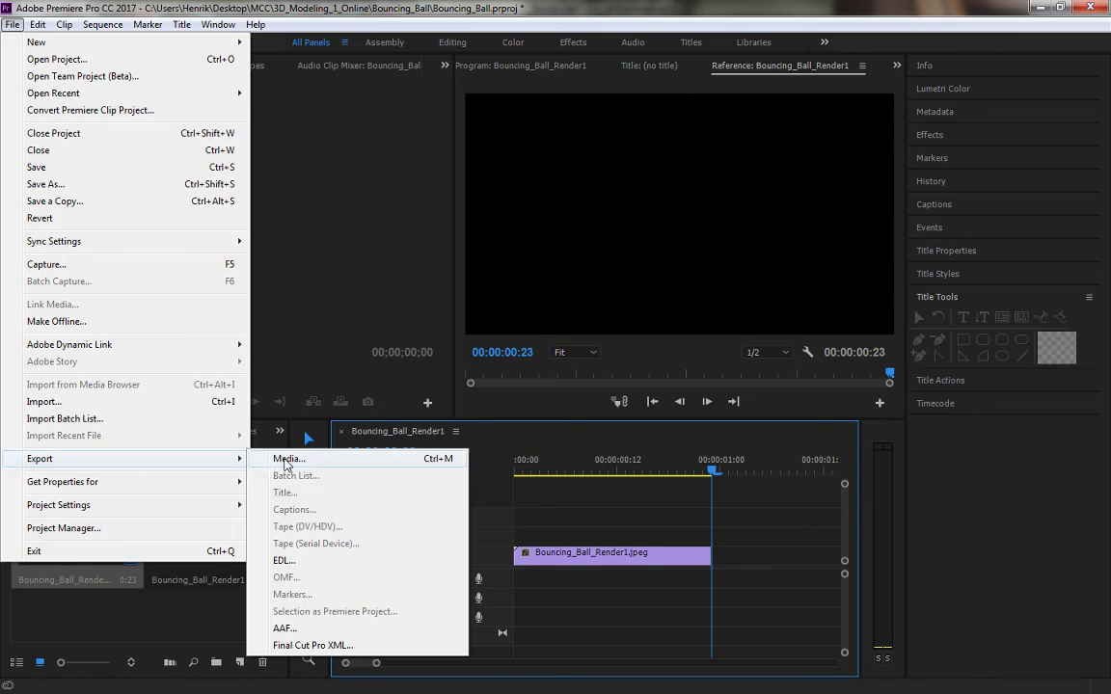
{"action": "left_click", "coordinate": [285, 459]}
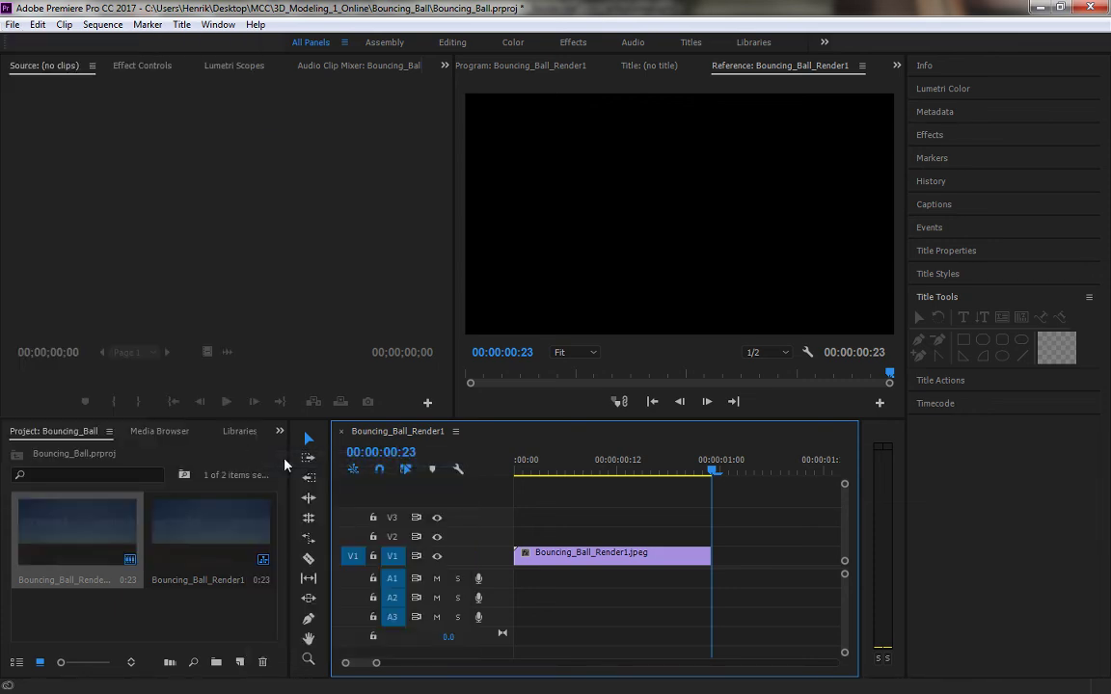
{"action": "key", "text": "ctrl+m"}
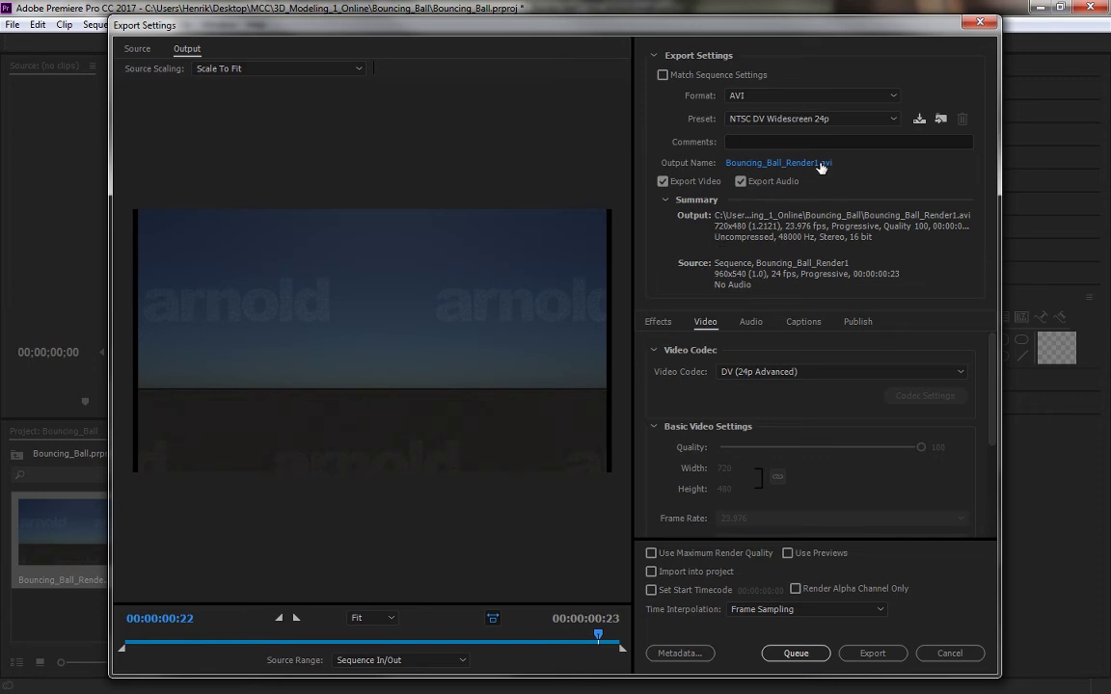
Set the export's output file name to Bouncing_Ball_Render in the Bouncing_Ball folder
{"action": "left_click", "coordinate": [821, 164]}
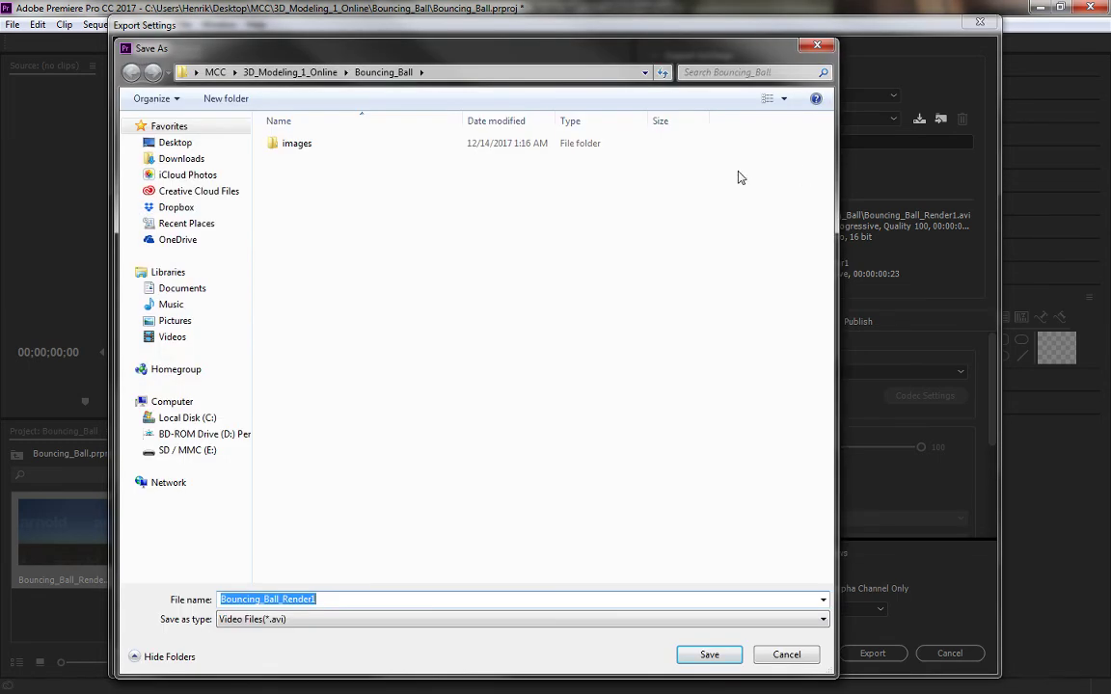
{"action": "left_click", "coordinate": [397, 622]}
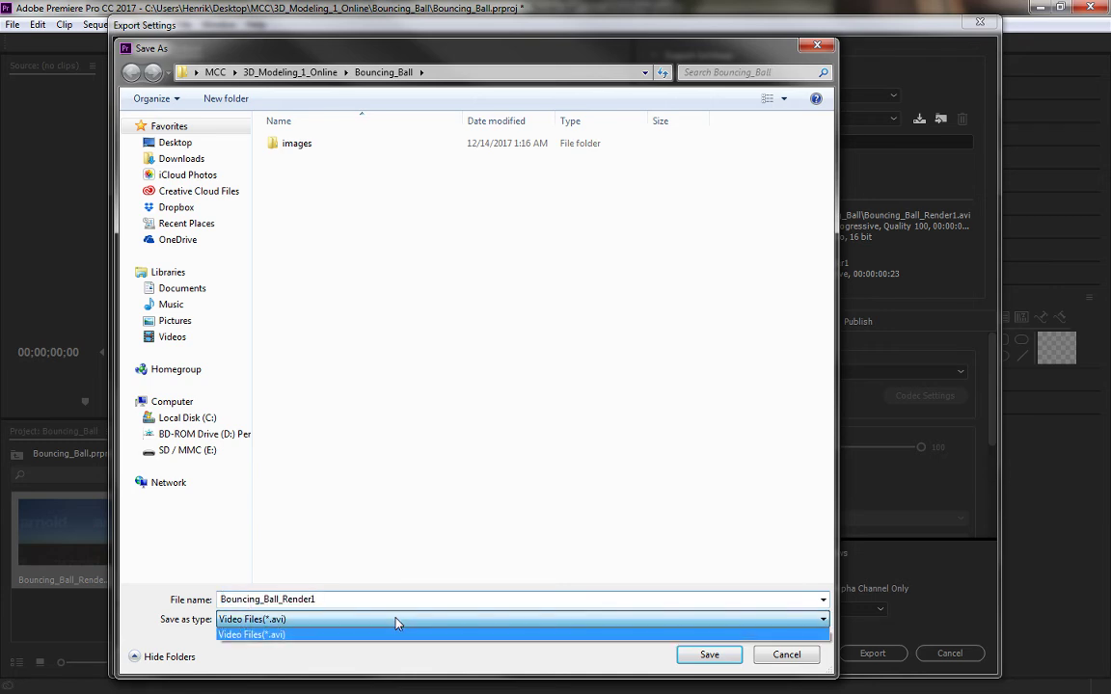
{"action": "left_click", "coordinate": [396, 632]}
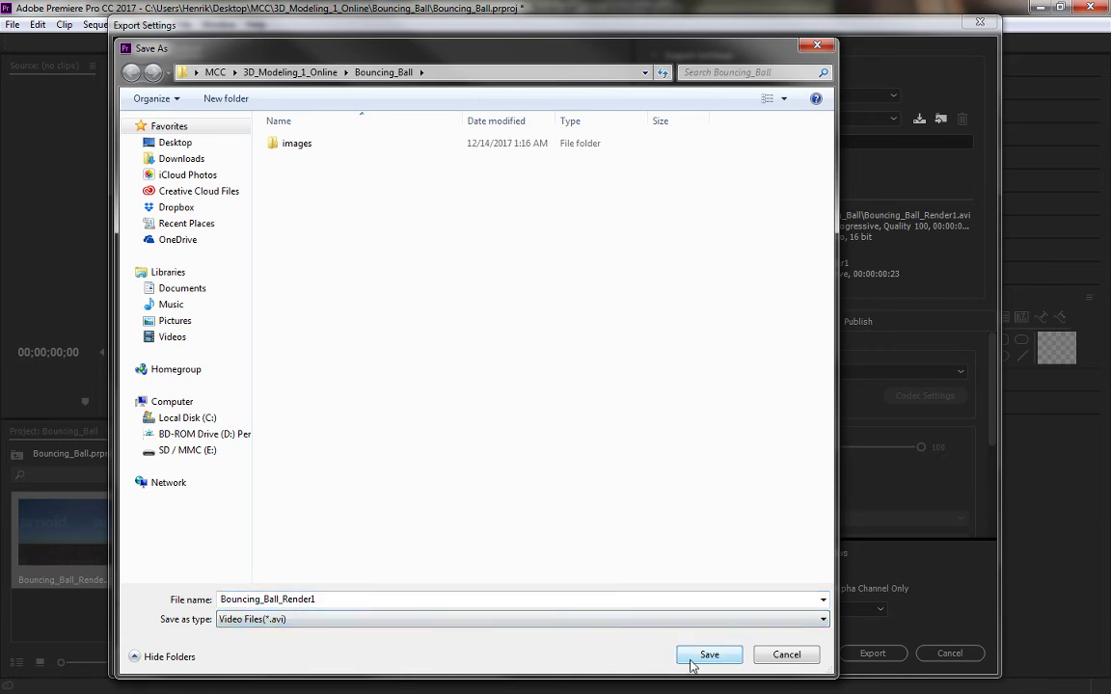
{"action": "double_click", "coordinate": [324, 598]}
{"action": "left_click", "coordinate": [324, 598]}
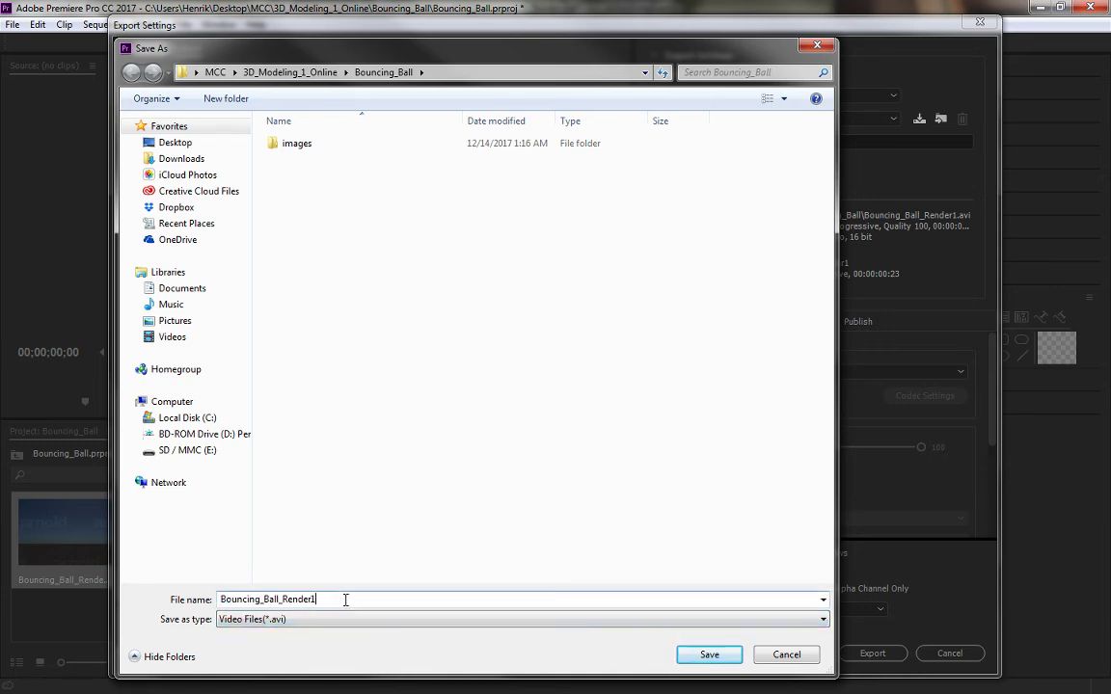
{"action": "key", "text": "BackSpace"}
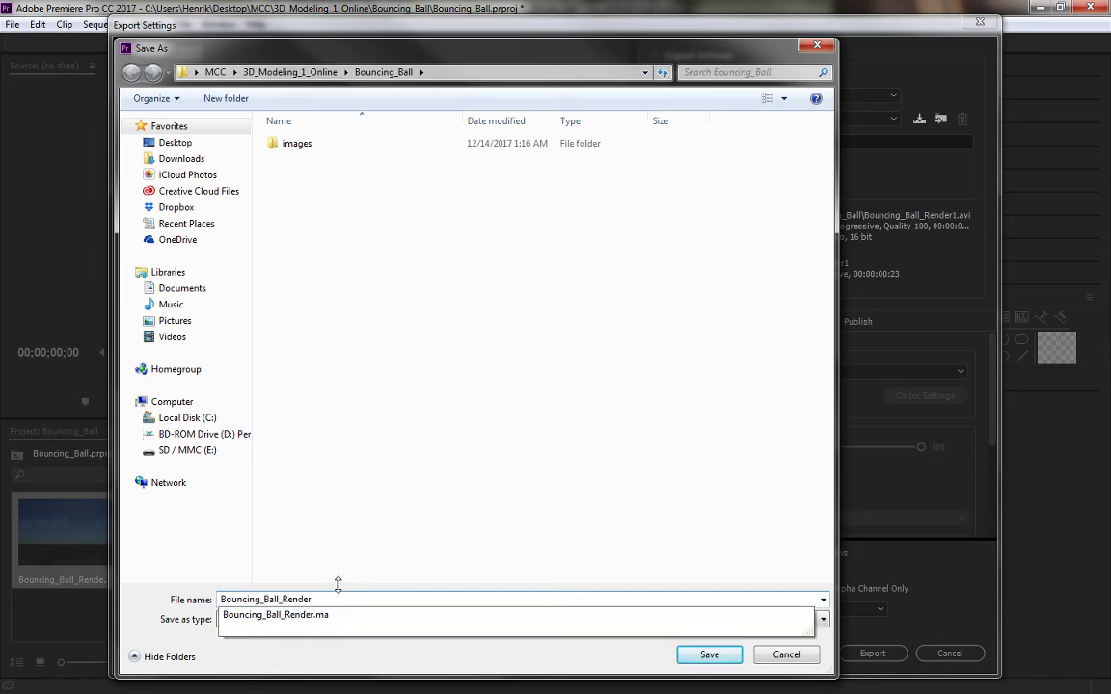
{"action": "left_click", "coordinate": [710, 660]}
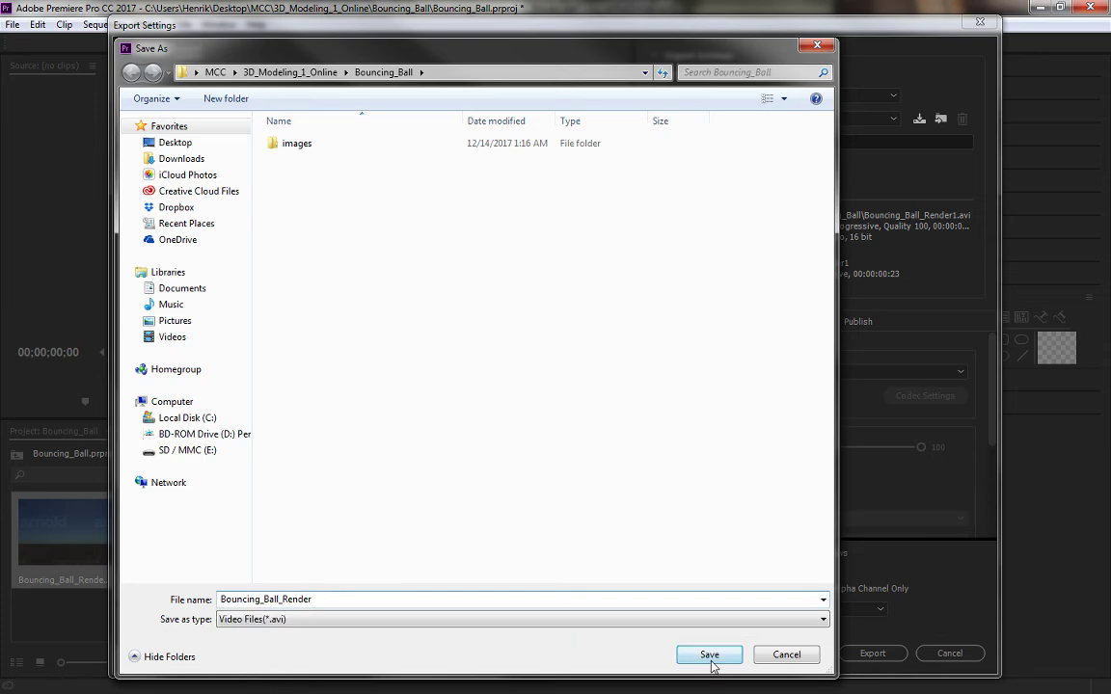
{"action": "left_click", "coordinate": [710, 656]}
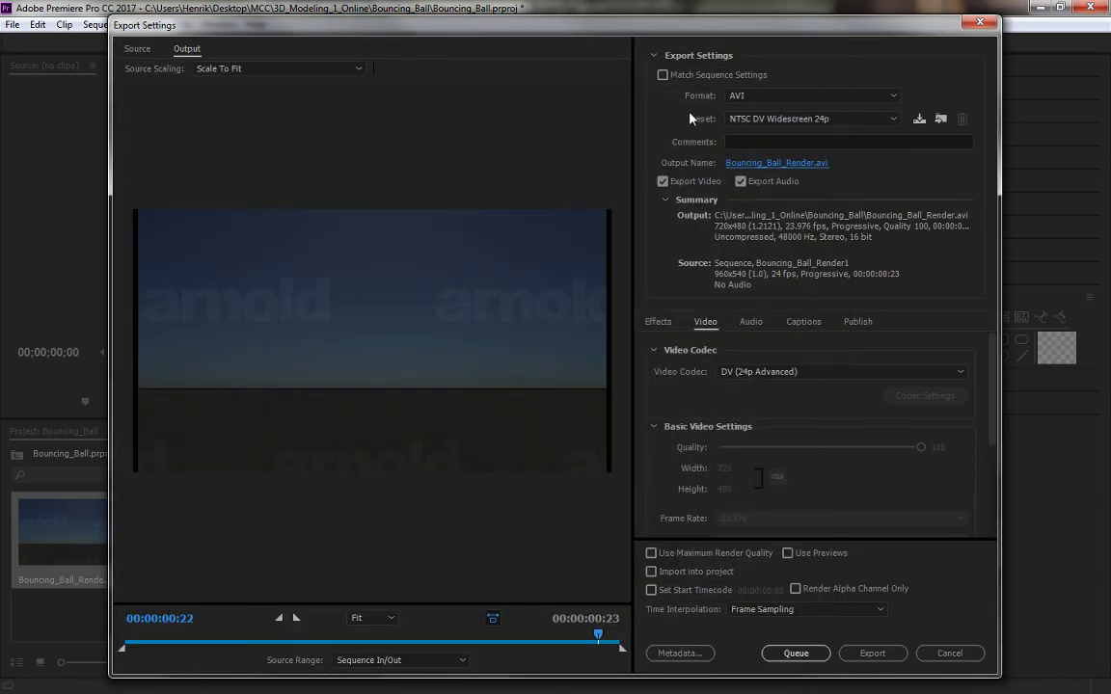
Set the export format to H.264 with the Match Source - High bitrate preset and export Bouncing_Ball_Render.mp4 to the Bouncing_Ball folder
{"action": "left_click", "coordinate": [737, 97]}
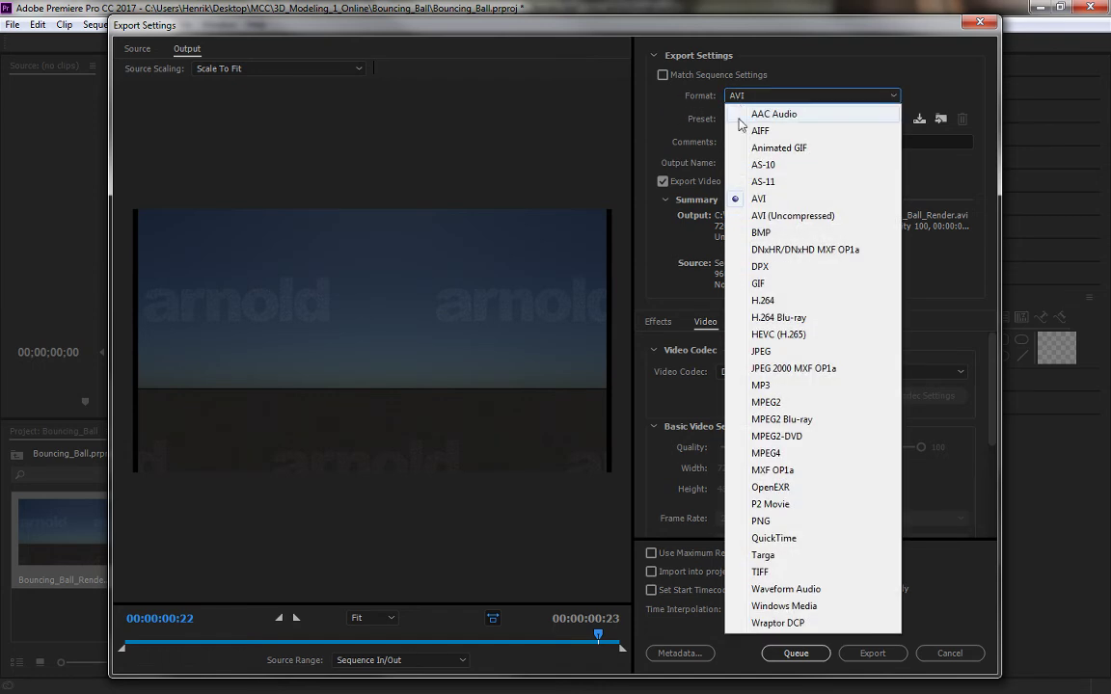
{"action": "left_click", "coordinate": [689, 247]}
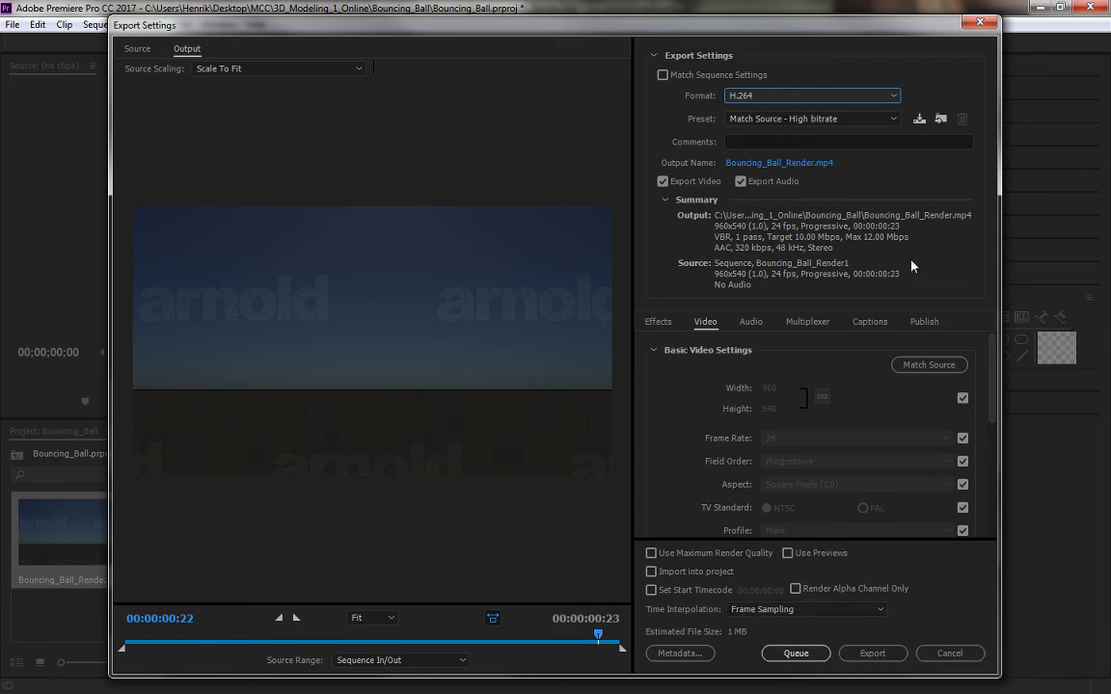
{"action": "left_click", "coordinate": [729, 162]}
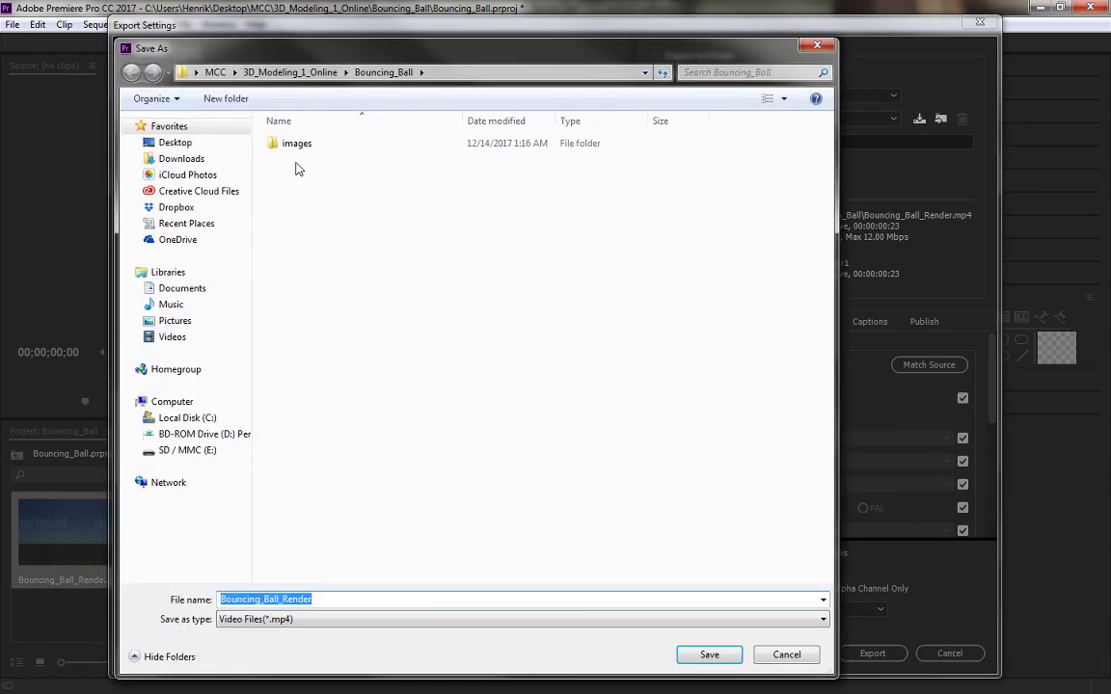
{"action": "left_click", "coordinate": [709, 656]}
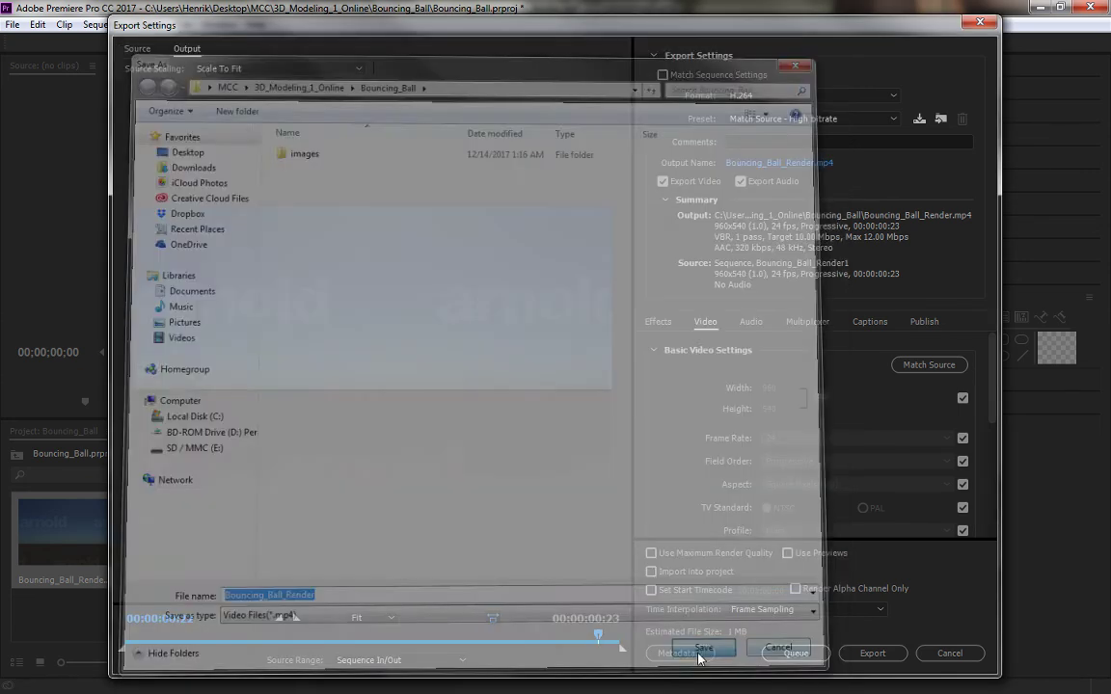
{"action": "left_click", "coordinate": [888, 660]}
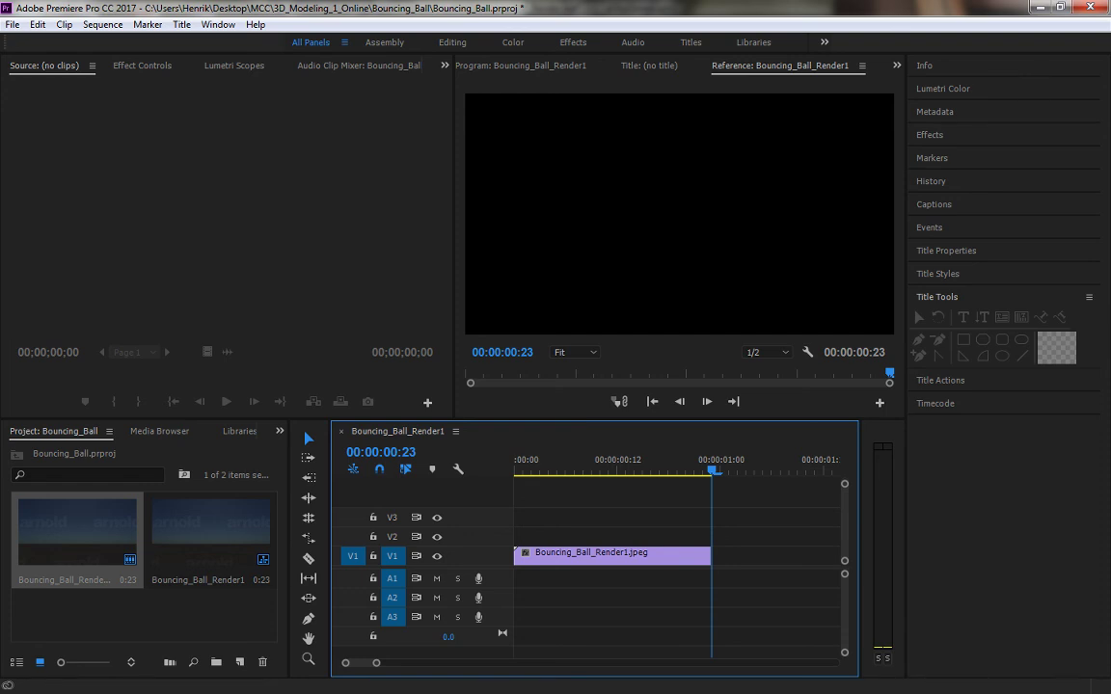
Switch to the file explorer and open the exported Bouncing_Ball_Render MP4 from the Bouncing_Ball folder in a video player
{"action": "key", "text": "alt+Tab"}
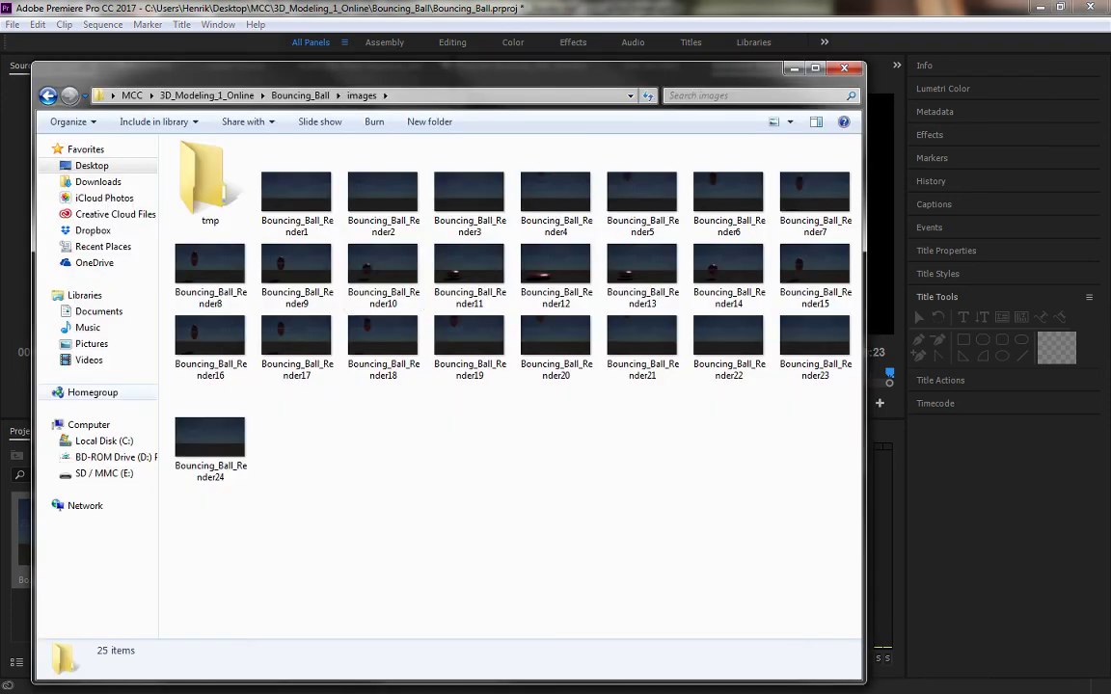
{"action": "left_click", "coordinate": [319, 98]}
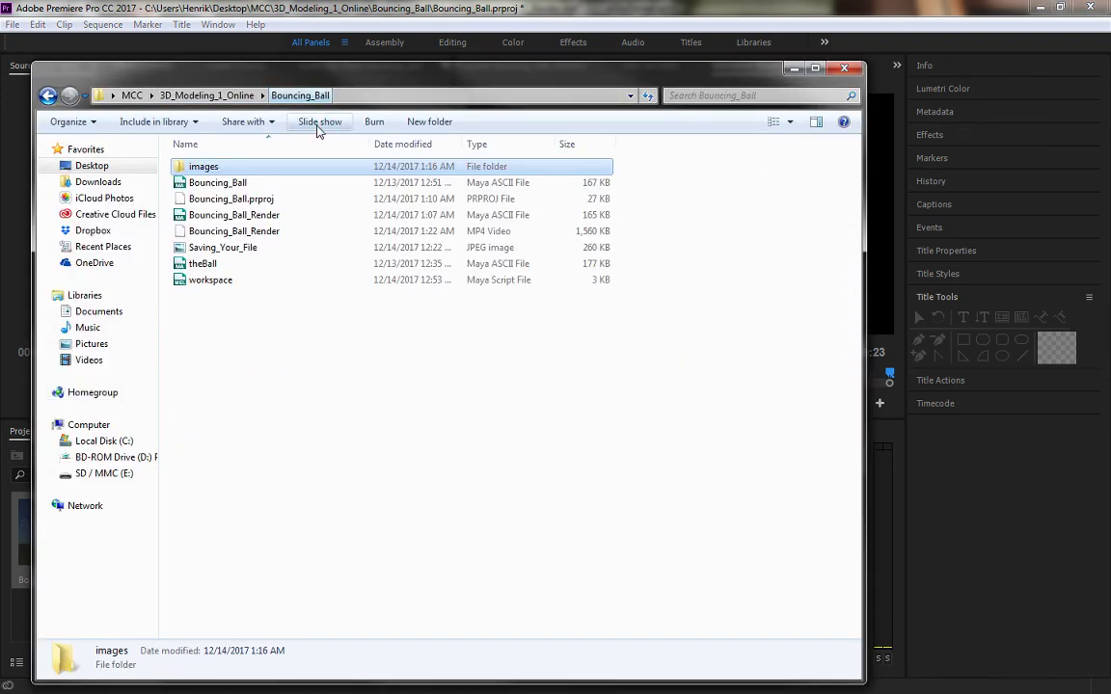
{"action": "left_click", "coordinate": [286, 232]}
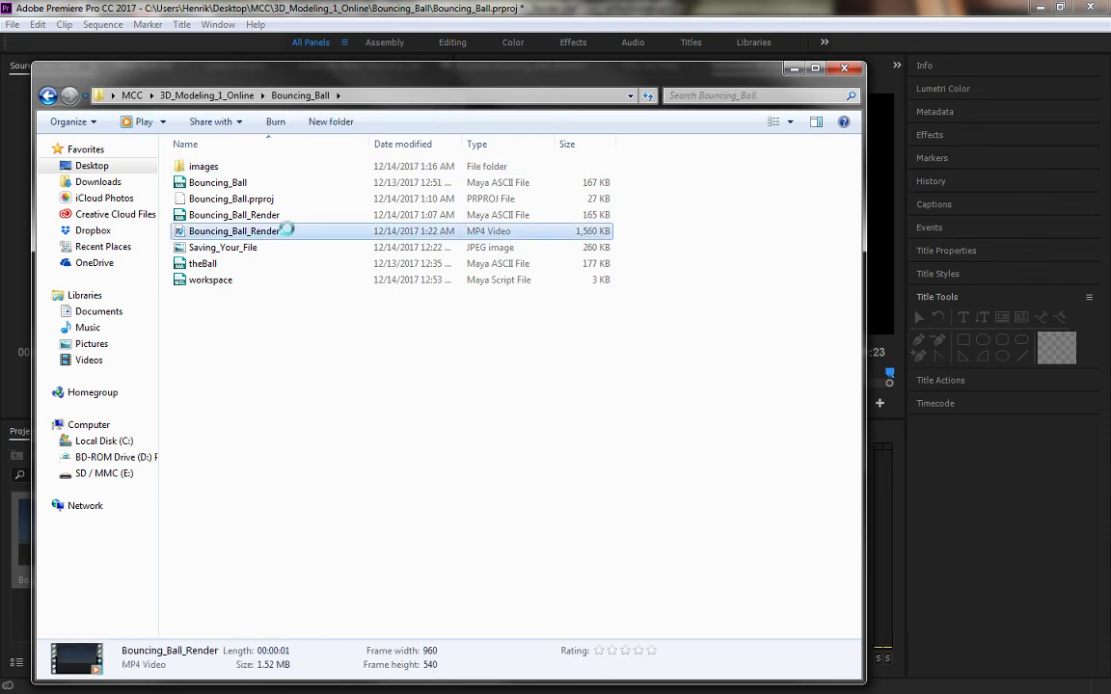
{"action": "right_click", "coordinate": [288, 231]}
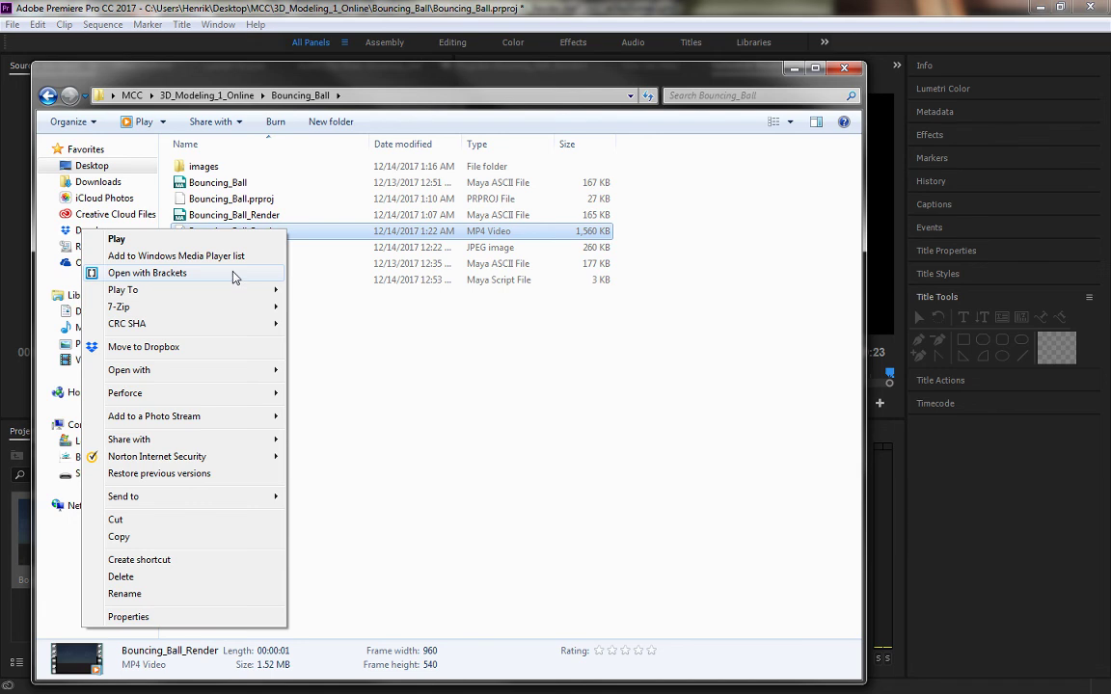
{"action": "mouse_move", "coordinate": [216, 373]}
{"action": "left_click", "coordinate": [310, 375]}
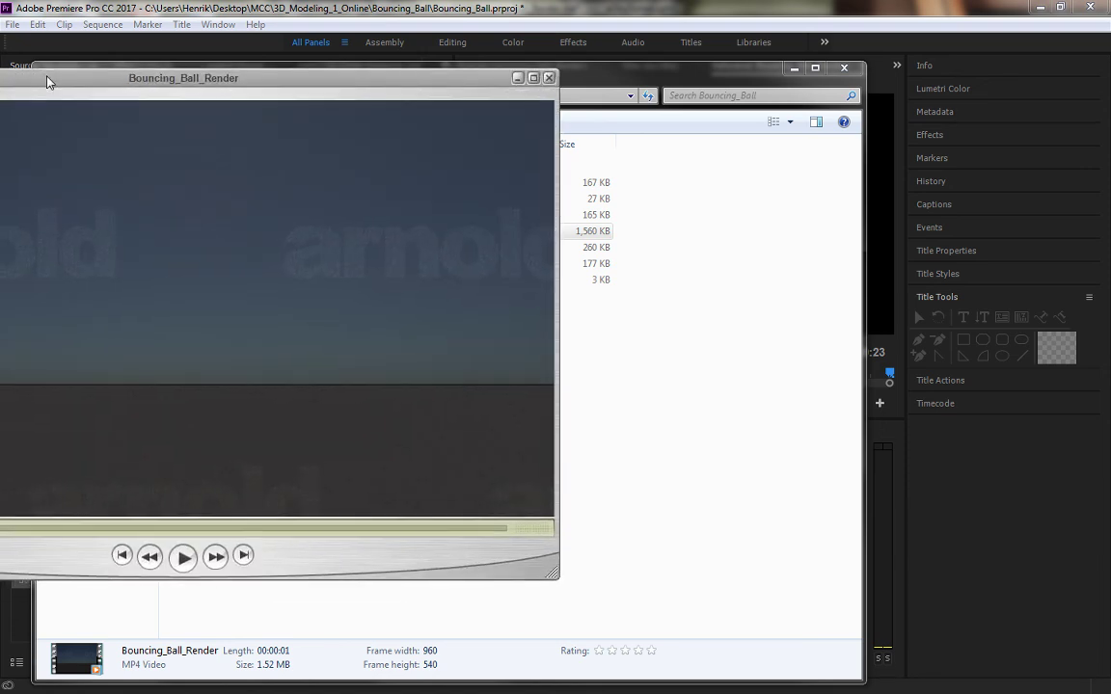
{"action": "left_click_drag", "start_coordinate": [47, 225], "coordinate": [365, 216]}
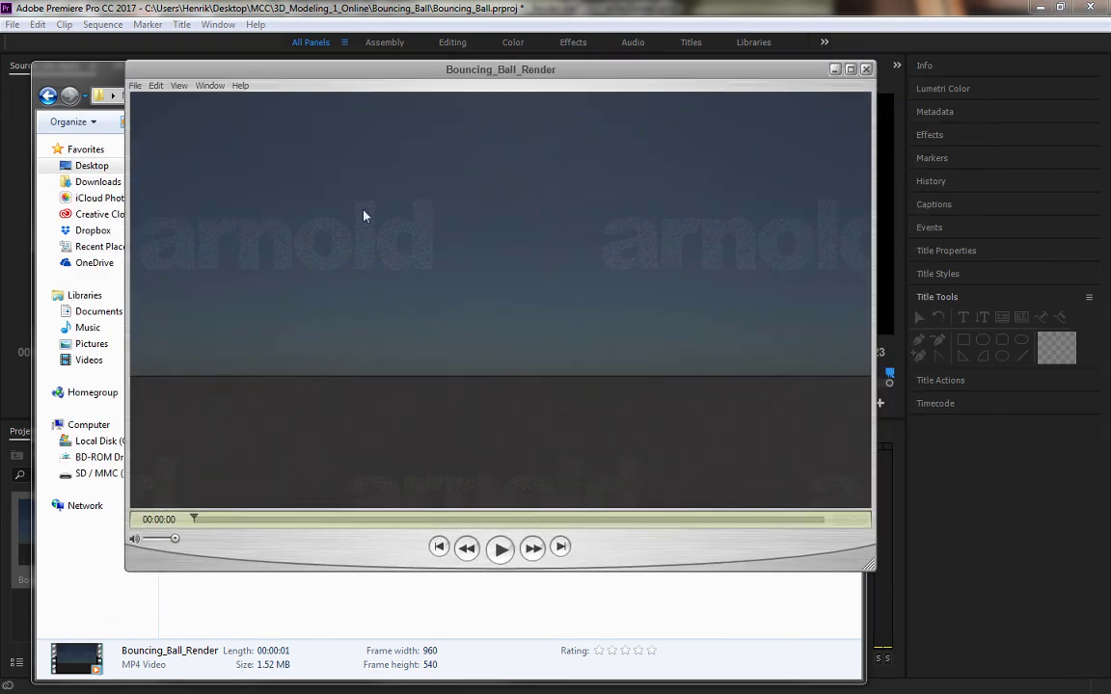
Play the exported bouncing ball video and pause it during the ball's fall
{"action": "left_click", "coordinate": [500, 549]}
{"action": "left_click", "coordinate": [500, 548]}
{"action": "left_click", "coordinate": [501, 548]}
{"action": "left_click", "coordinate": [499, 548]}
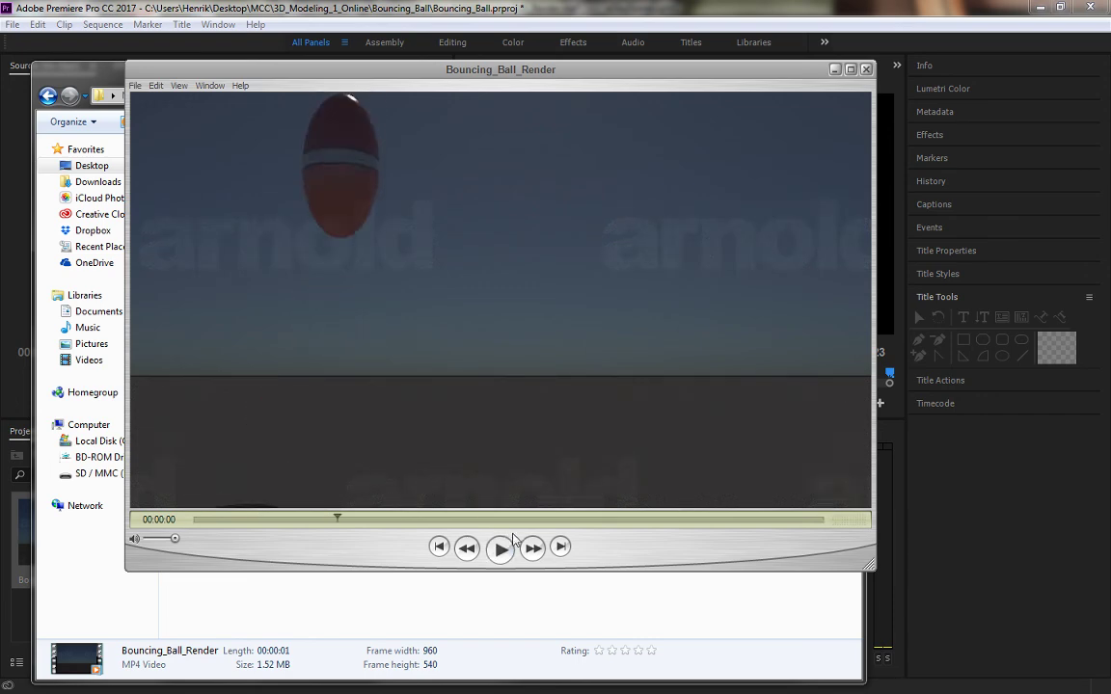
Step forward frame by frame through the ball's squash and rebound to near the end of the video
{"action": "key", "text": "Right"}
{"action": "key", "text": "Right"}
{"action": "key", "text": "Right"}
{"action": "key", "text": "Right"}
{"action": "key", "text": "Right"}
{"action": "key", "text": "Right"}
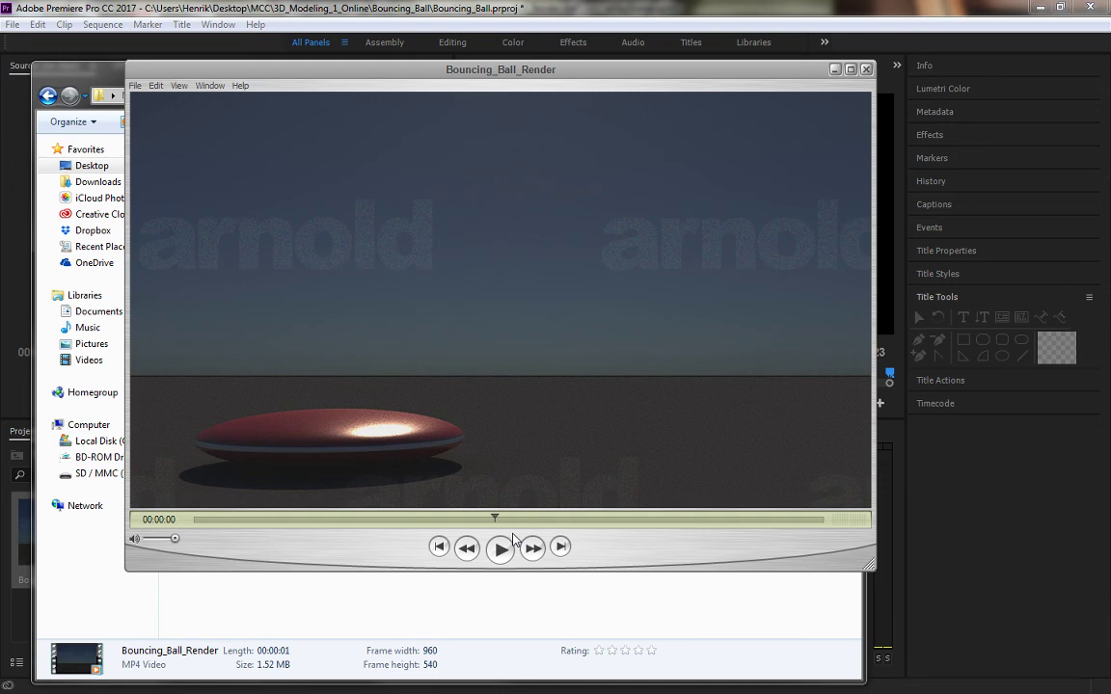
{"action": "key", "text": "Right"}
{"action": "key", "text": "Right"}
{"action": "key", "text": "Right"}
{"action": "key", "text": "Right"}
{"action": "key", "text": "Right"}
{"action": "key", "text": "Right"}
{"action": "key", "text": "Right"}
{"action": "key", "text": "Right"}
{"action": "key", "text": "Right"}
{"action": "key", "text": "Right"}
{"action": "key", "text": "Right"}
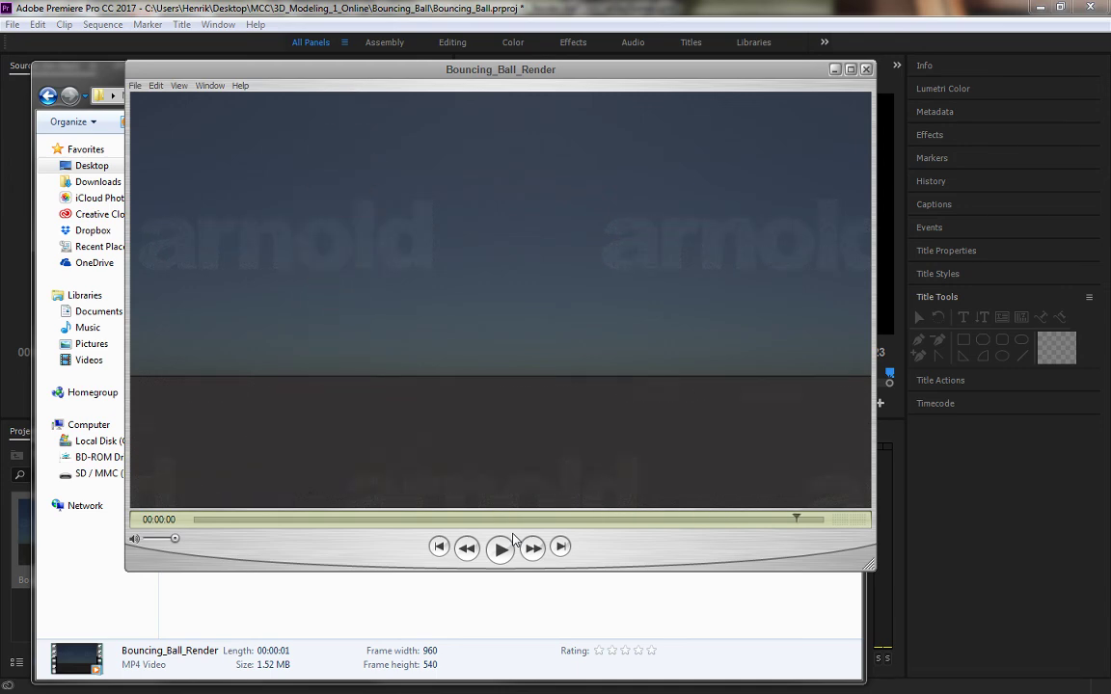
Replay the video and step forward and backward through its frames to examine the ball's stretch and squash
{"action": "key", "text": "space"}
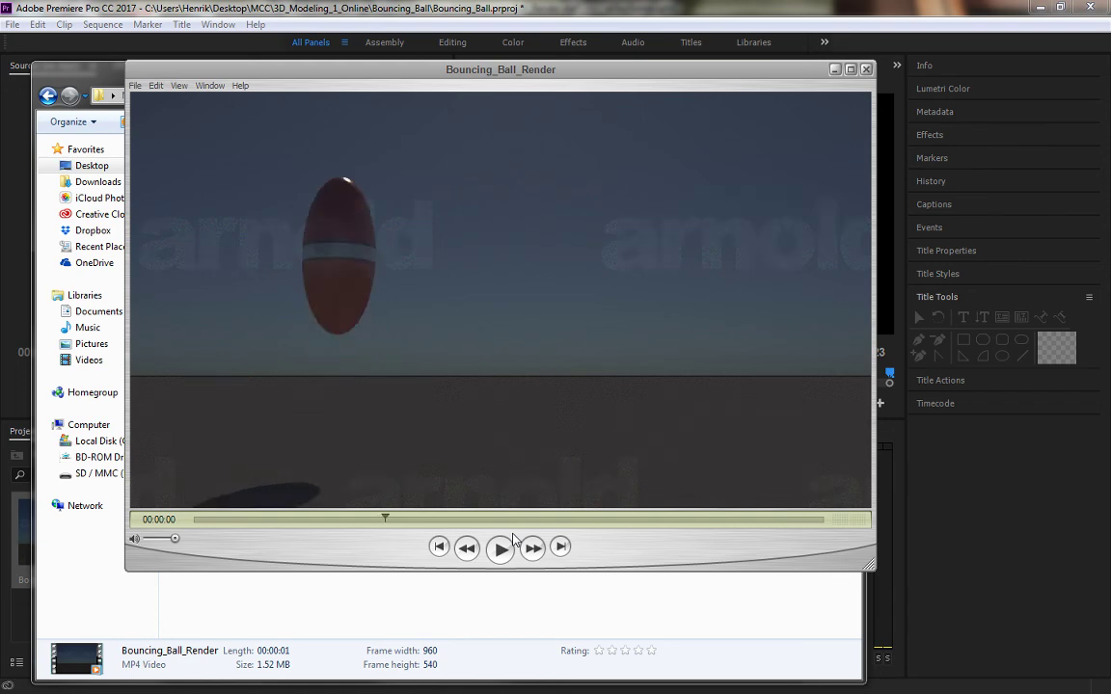
{"action": "key", "text": "Right"}
{"action": "key", "text": "Right"}
{"action": "key", "text": "Right"}
{"action": "key", "text": "Right"}
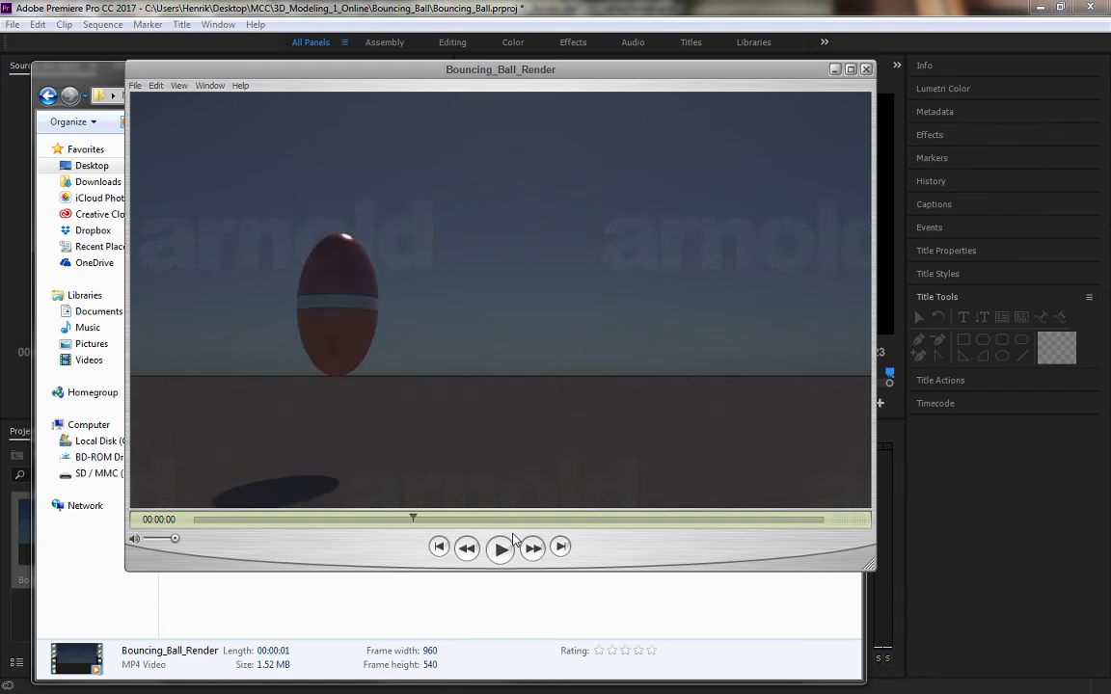
{"action": "key", "text": "Left"}
{"action": "key", "text": "Left"}
{"action": "key", "text": "Left"}
{"action": "key", "text": "Left"}
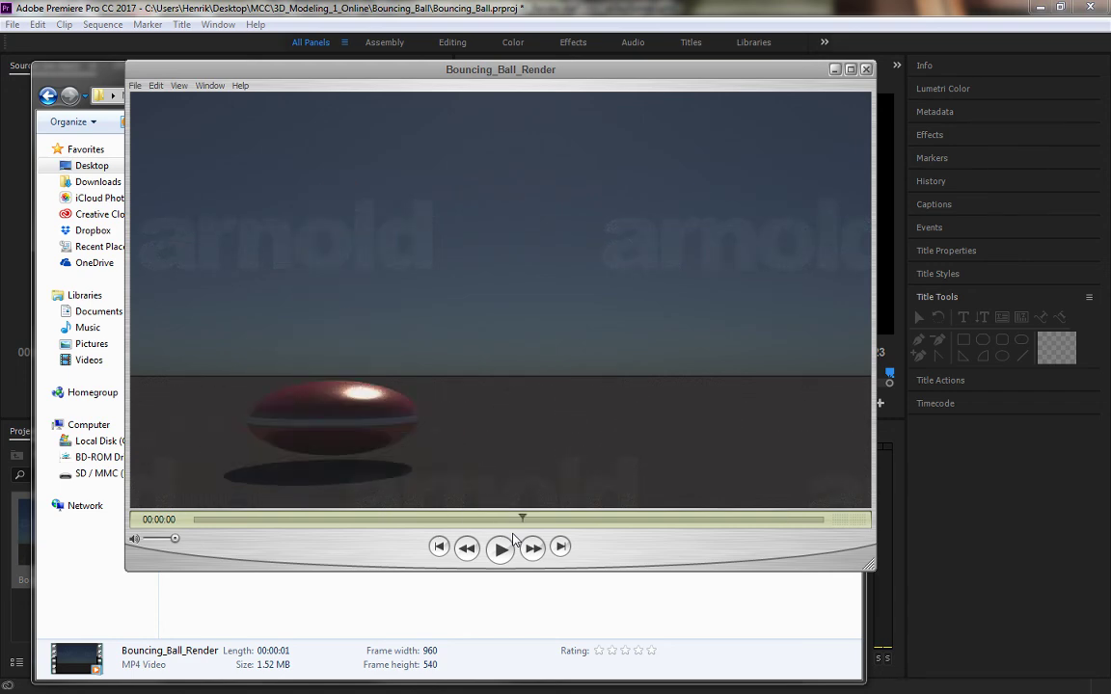
{"action": "key", "text": "Left"}
{"action": "key", "text": "Left"}
{"action": "key", "text": "Left"}
{"action": "key", "text": "Left"}
{"action": "key", "text": "Left"}
{"action": "key", "text": "Left"}
{"action": "key", "text": "Left"}
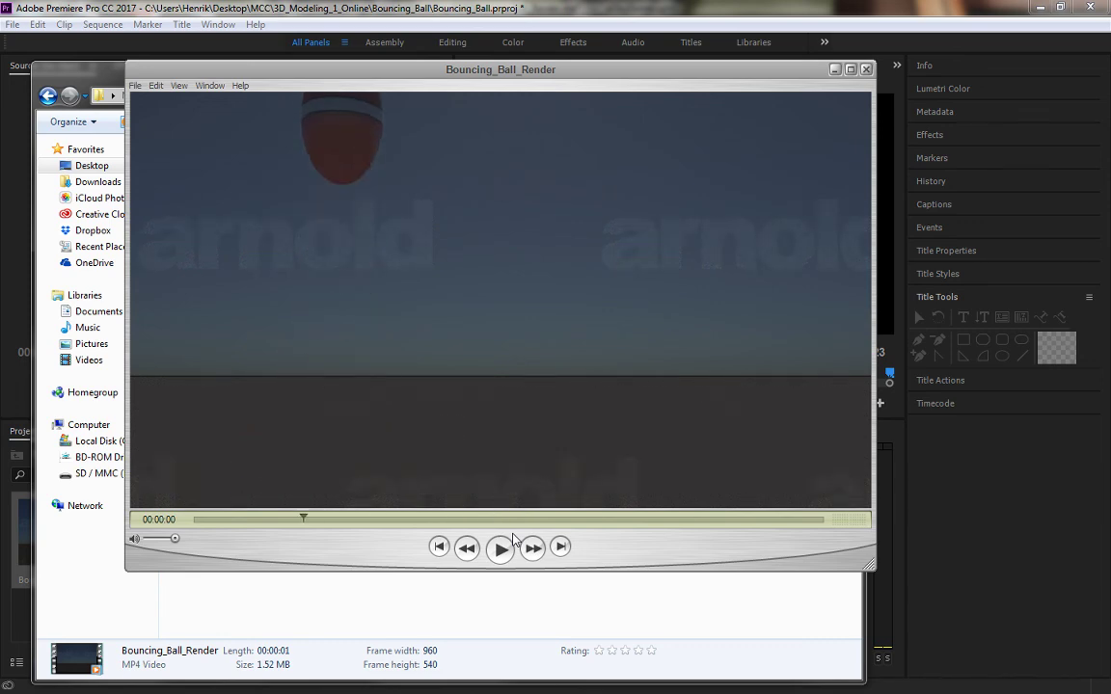
{"action": "key", "text": "space"}
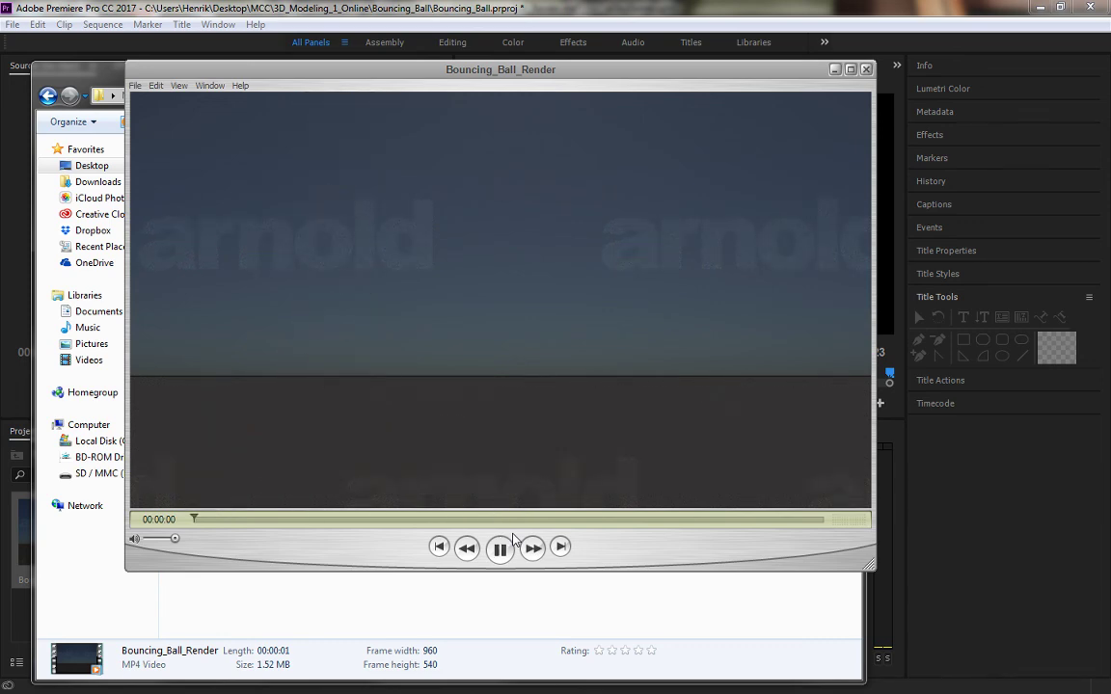
{"action": "key", "text": "space"}
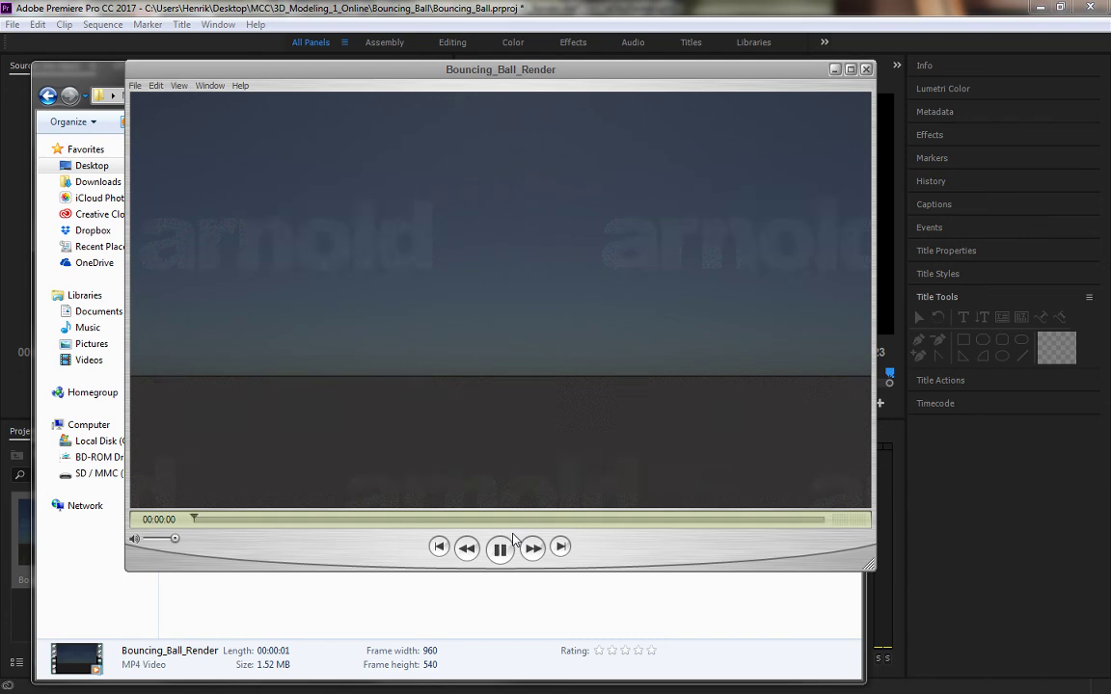